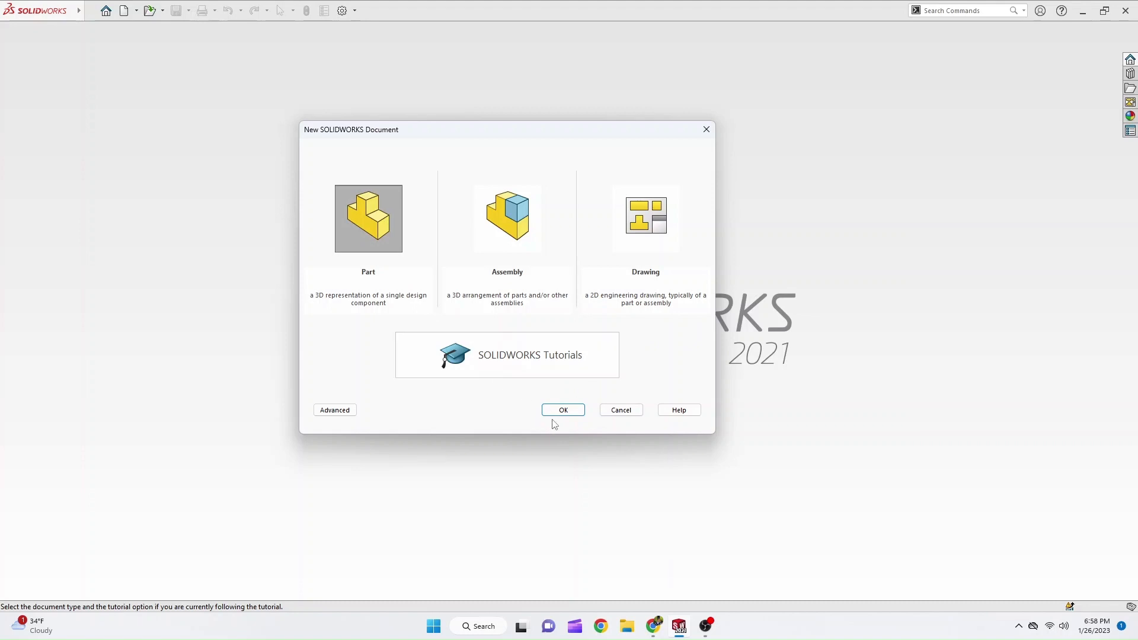
Create a new part document and keep its unit system on IPS (inch, pound, second).
click(557, 414)
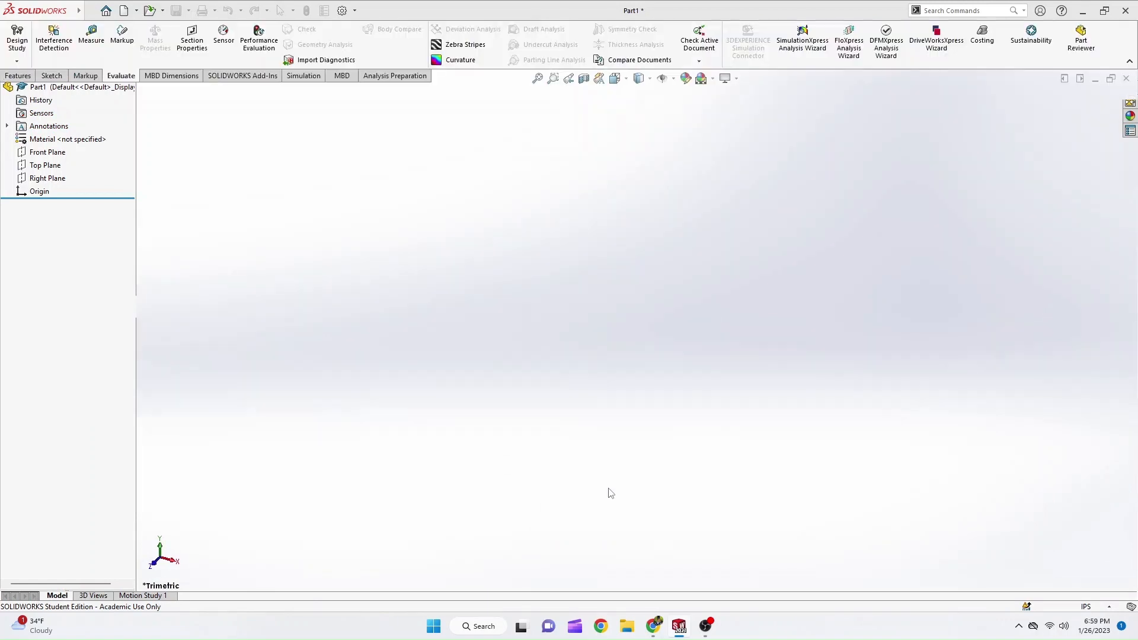
click(1080, 627)
click(866, 532)
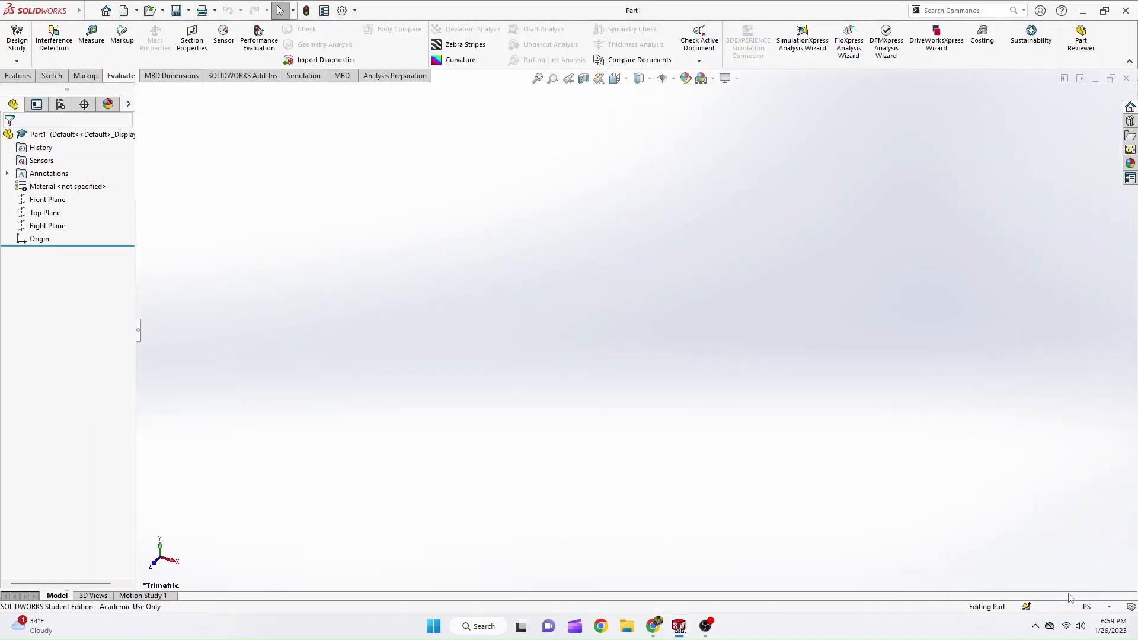
click(1085, 607)
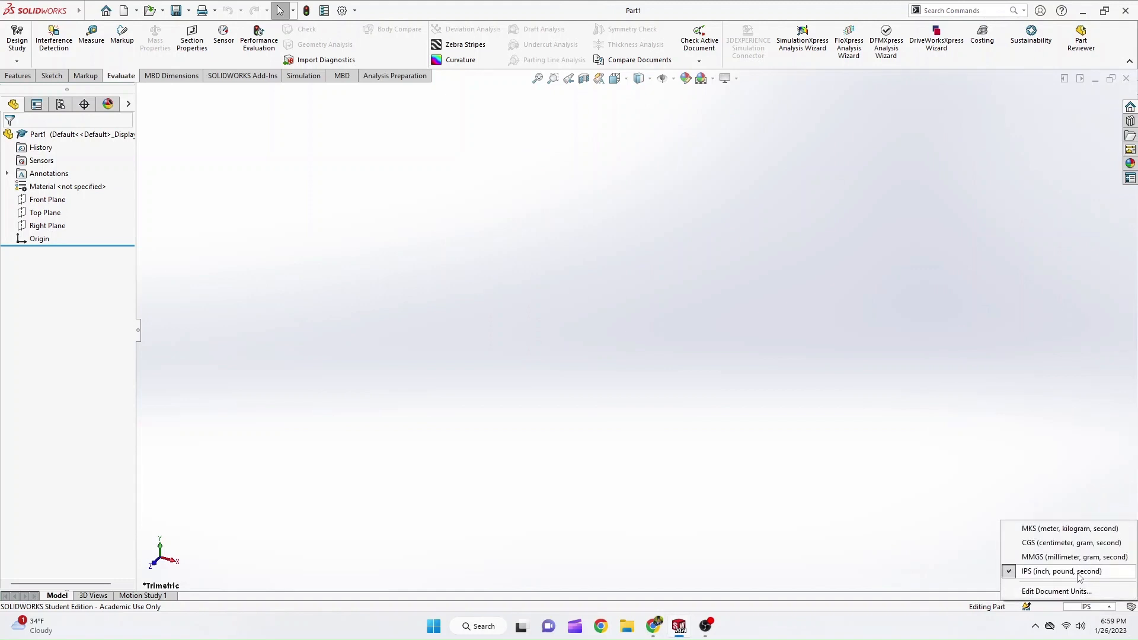
click(1031, 573)
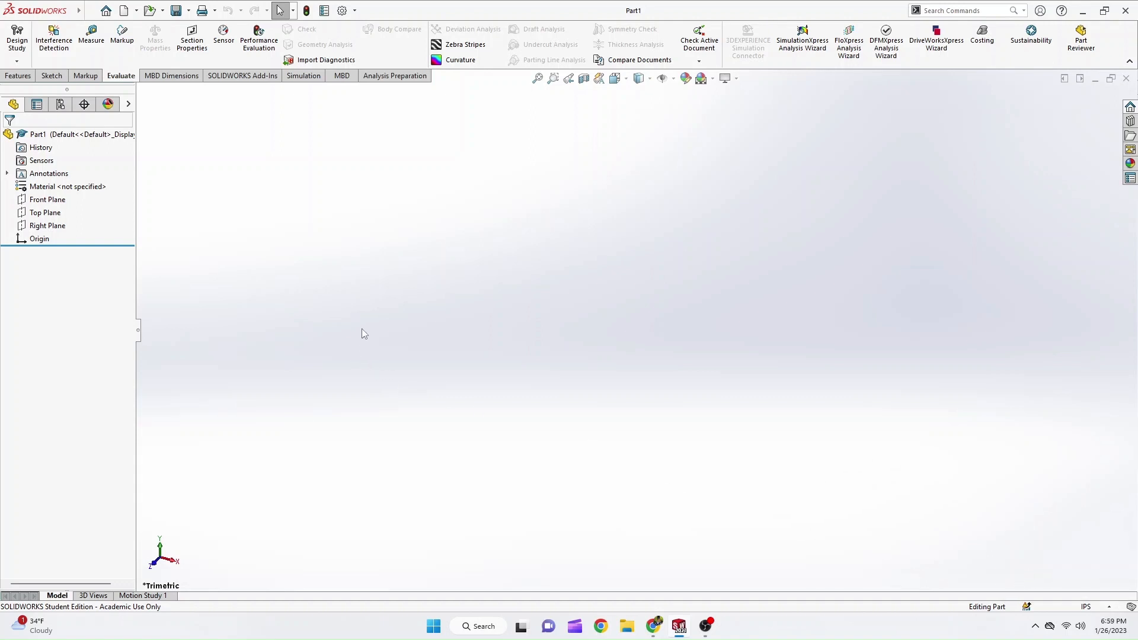
Switch to the PDF tutorial in the browser, read the part-building instructions for Tutorial 3-1, and return to SOLIDWORKS.
click(661, 630)
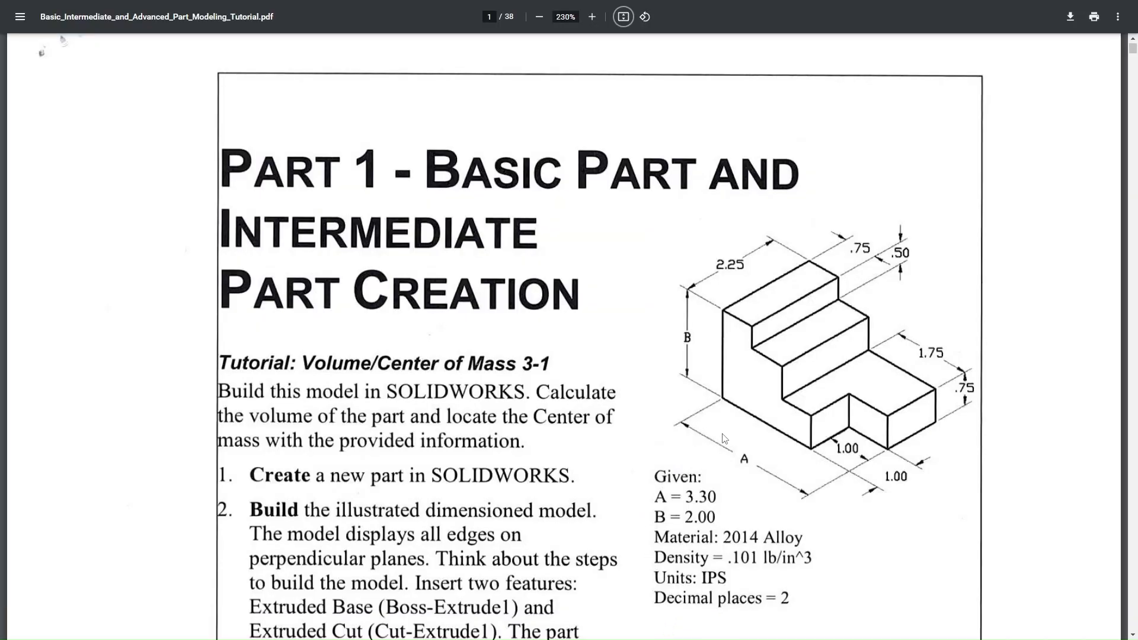
scroll(787, 402, down, 5)
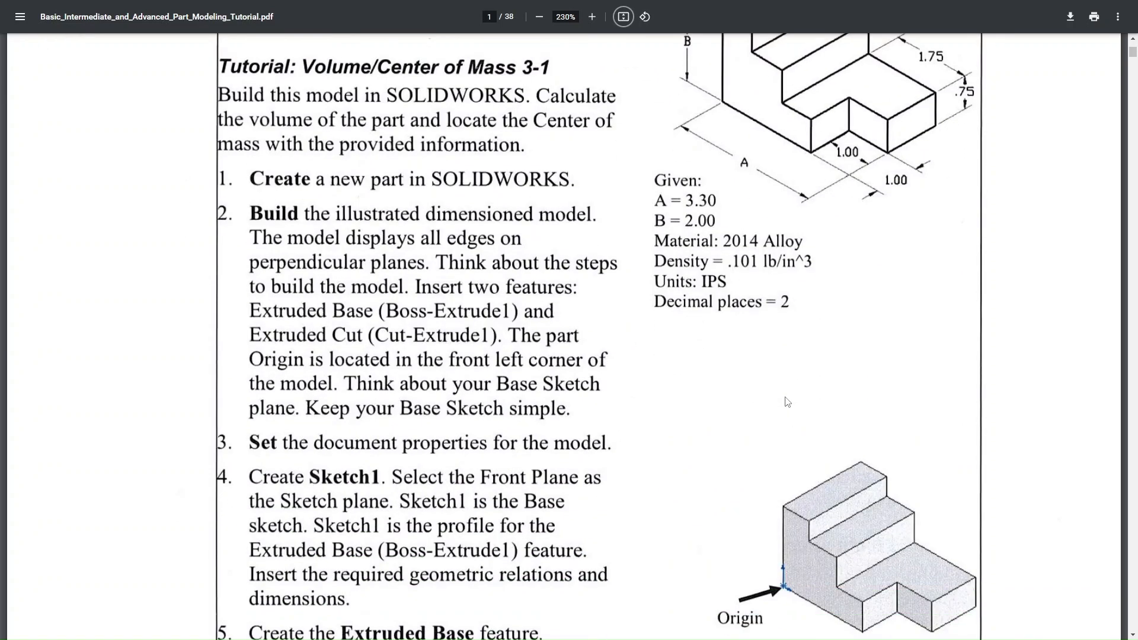
scroll(787, 600, down, 3)
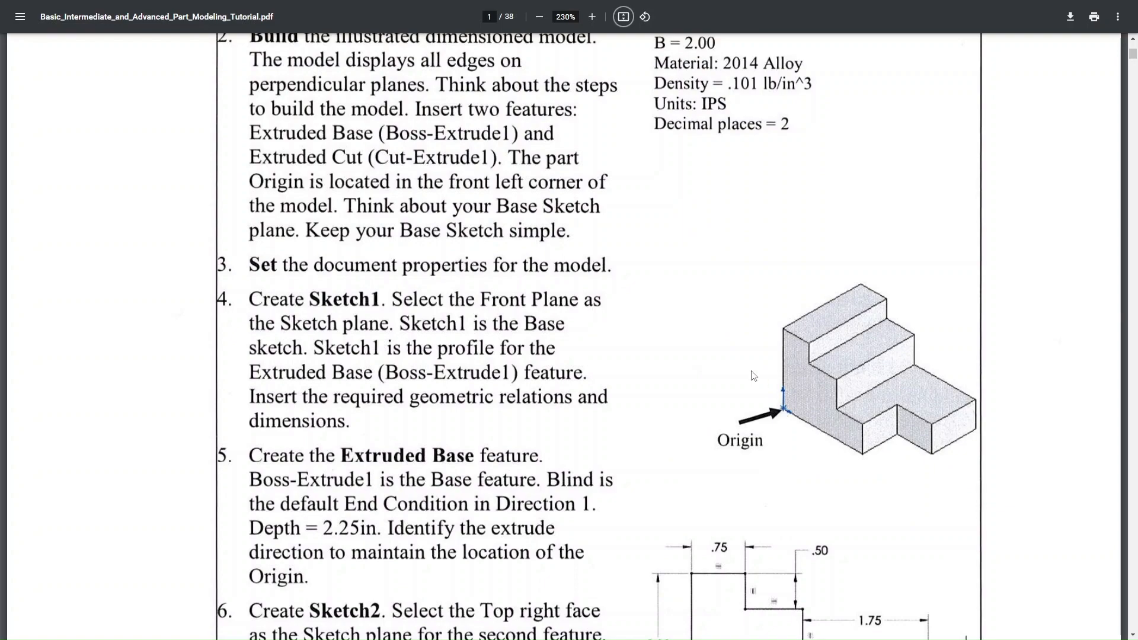
key(alt+Tab)
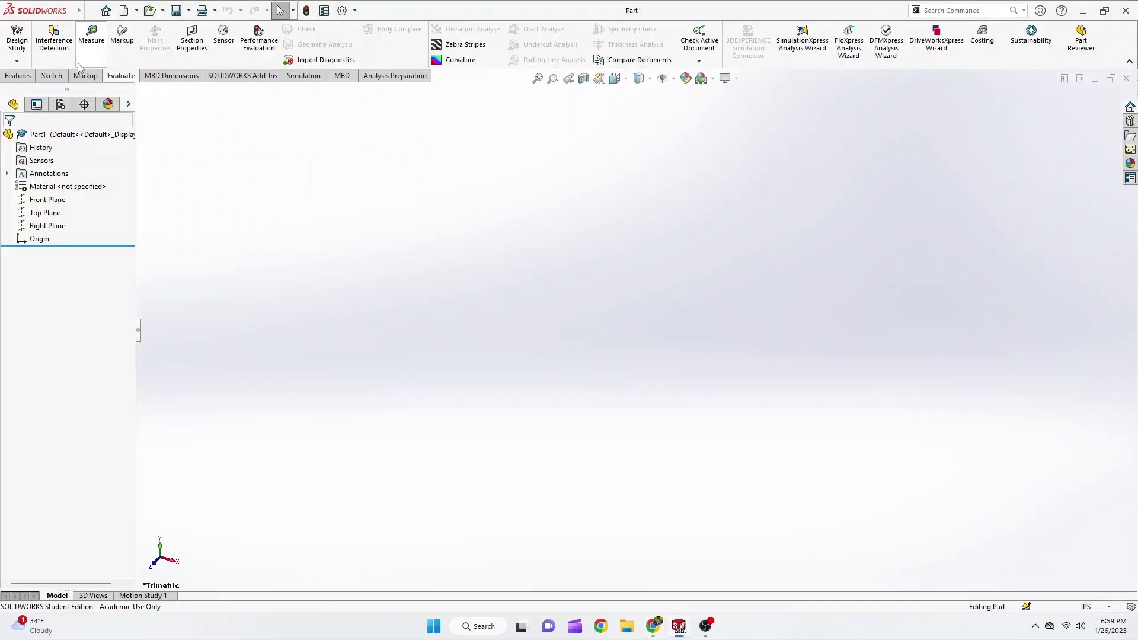
In the front view, sketch a corner rectangle on the Front Plane from the origin, about 3.39 in wide and 2.23 in high.
key(space)
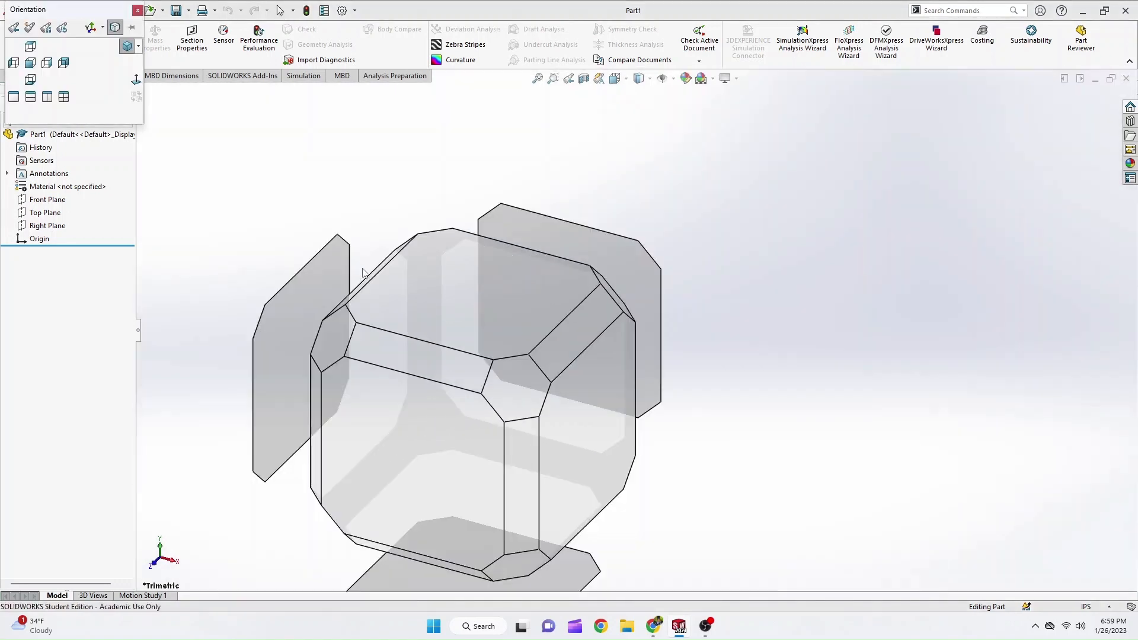
click(435, 422)
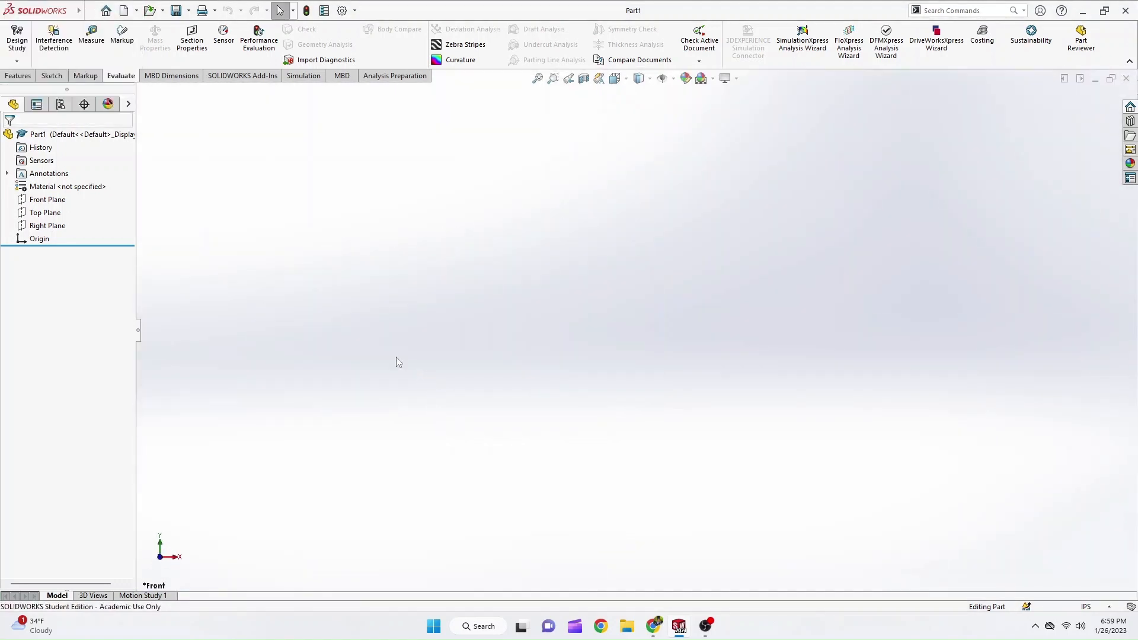
click(51, 76)
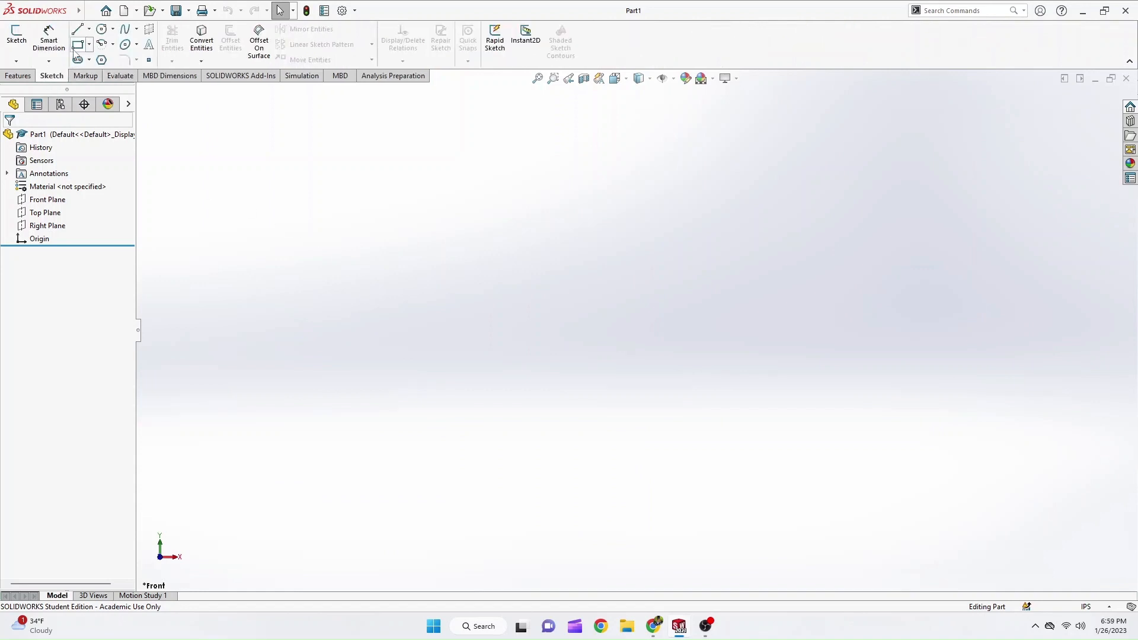
click(78, 46)
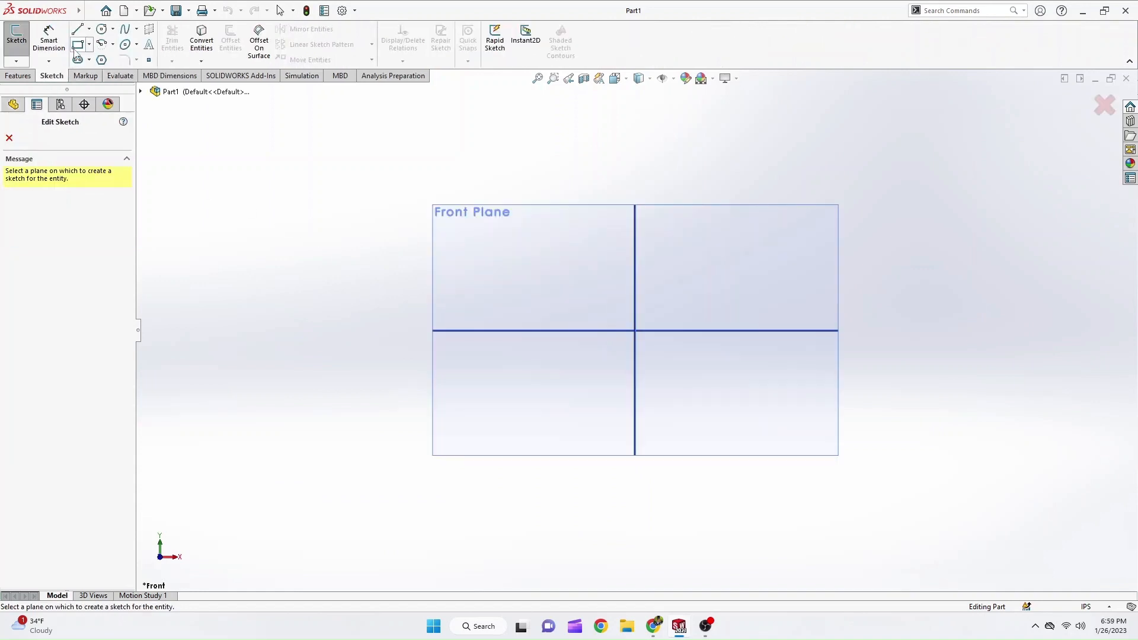
click(474, 250)
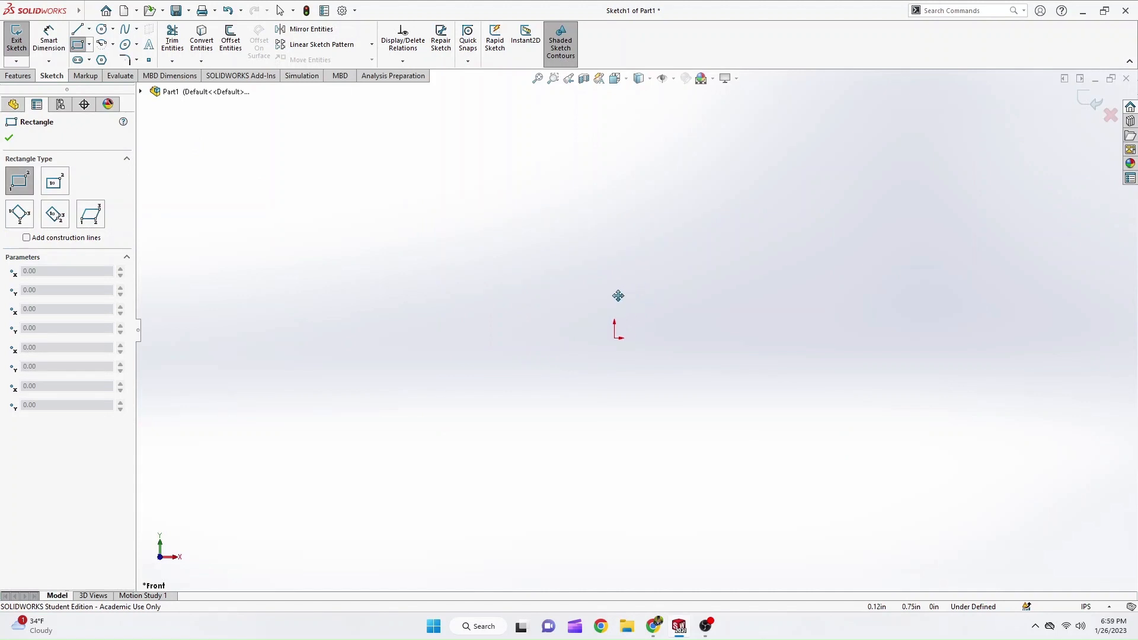
ctrl+middle_drag(541, 333, 521, 354)
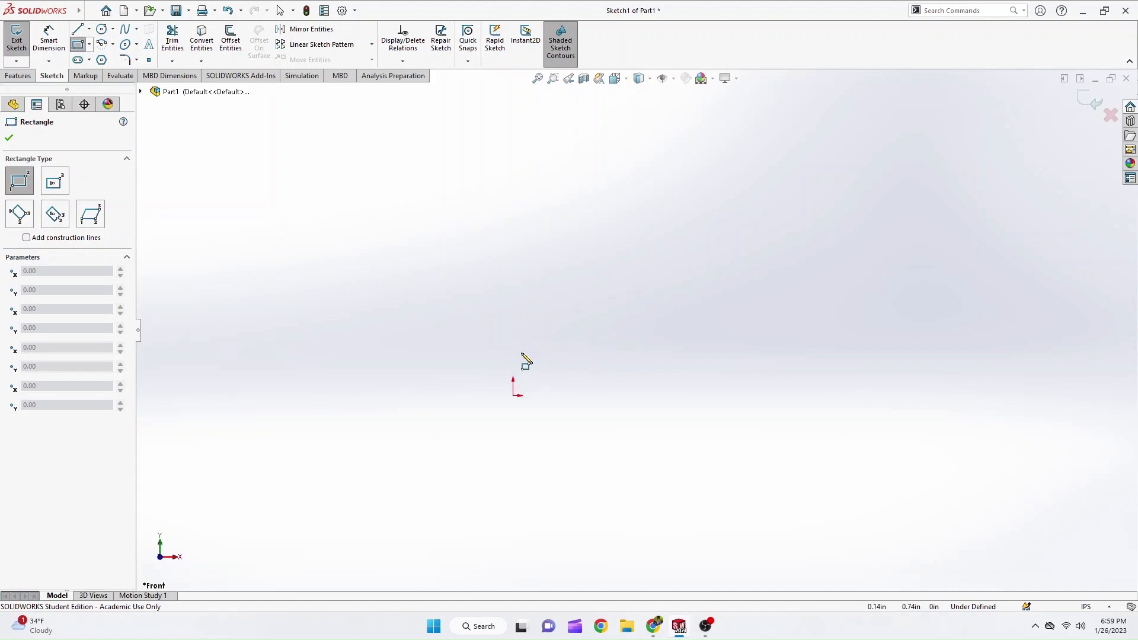
click(514, 396)
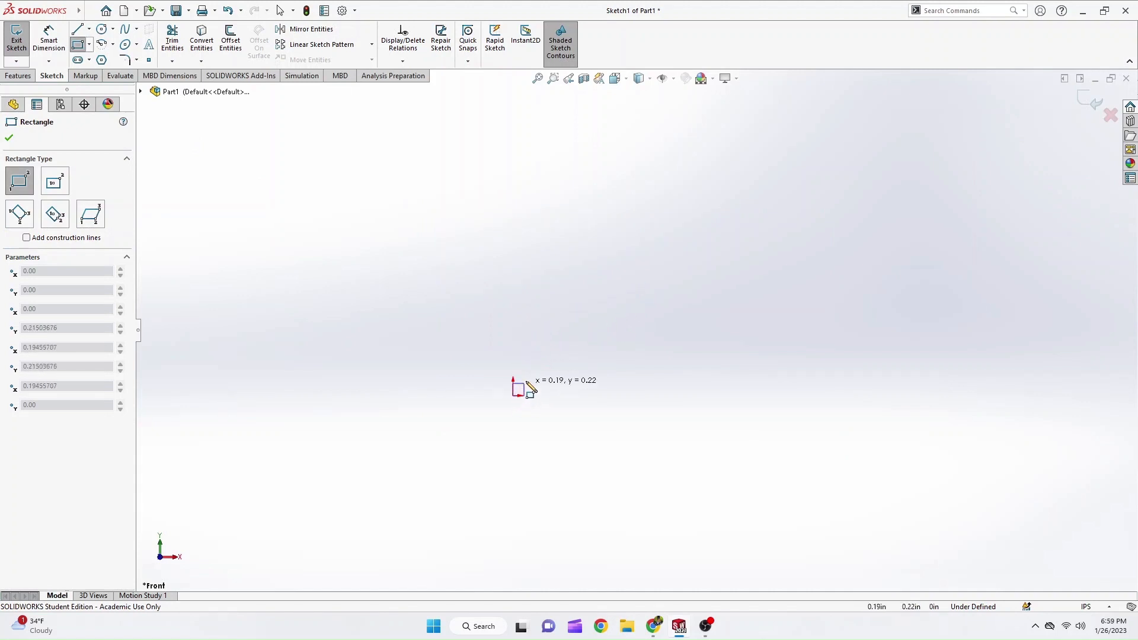
click(710, 268)
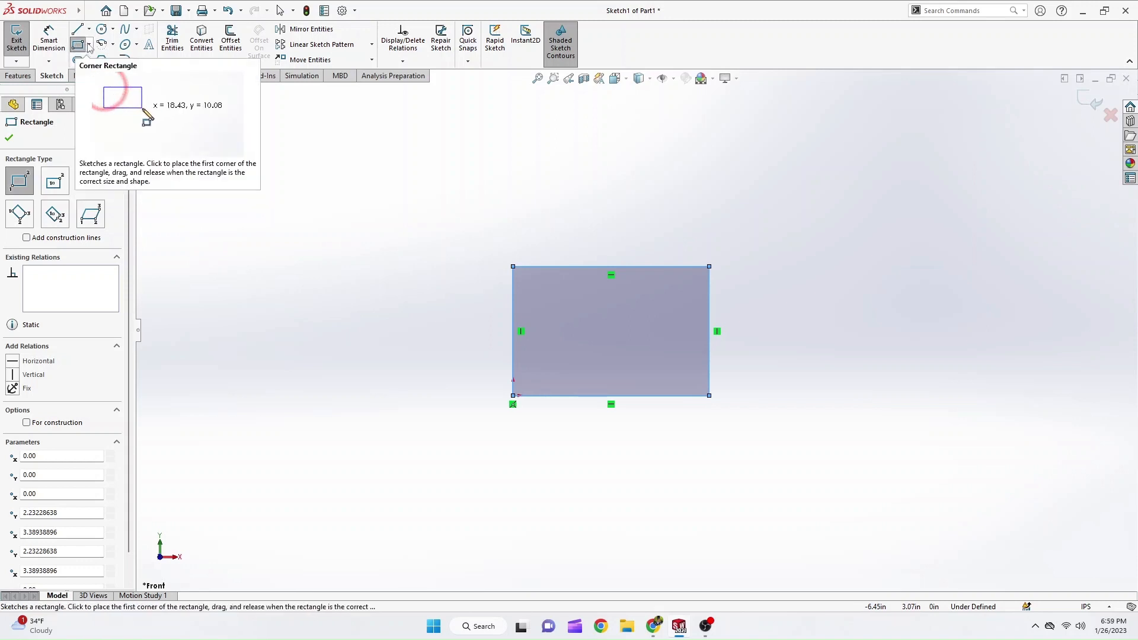
click(89, 45)
click(119, 60)
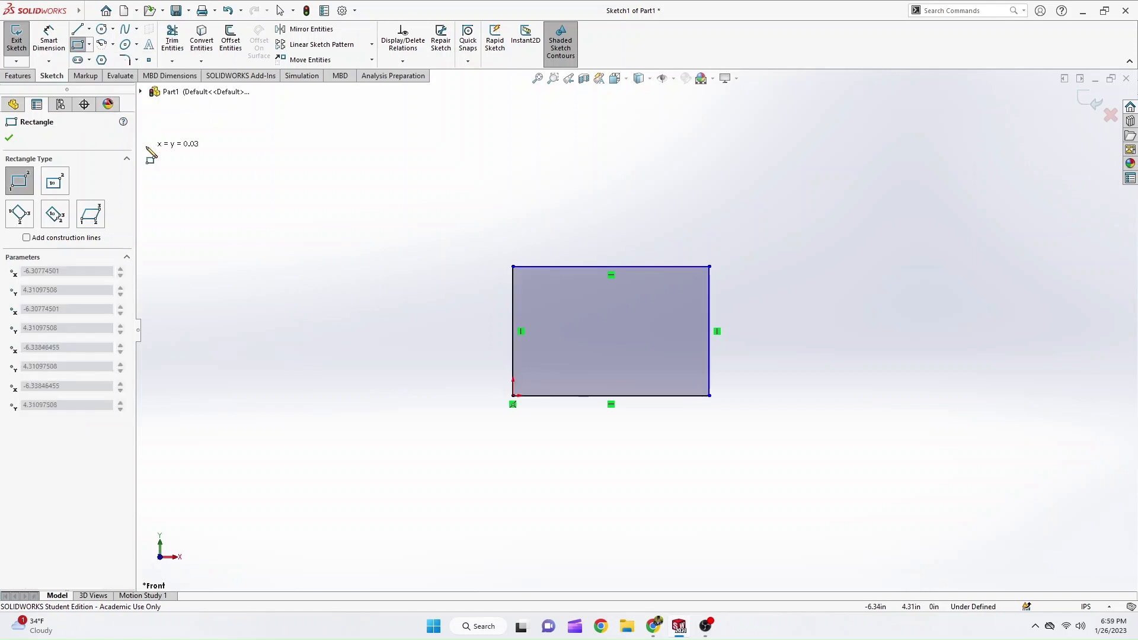
click(175, 153)
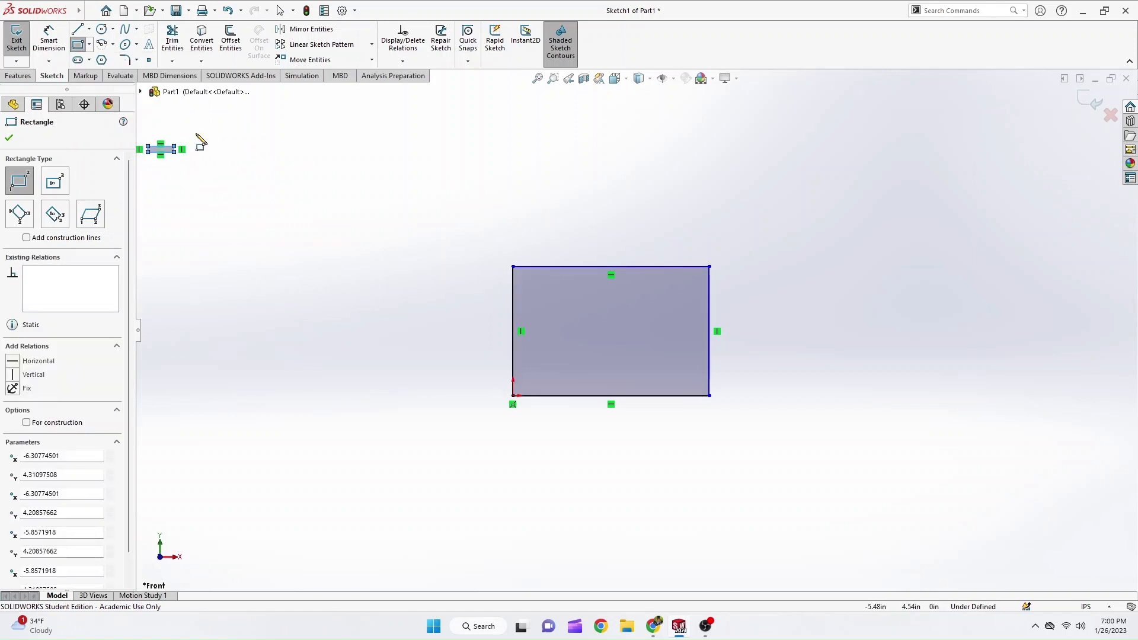
key(Escape)
key(Delete)
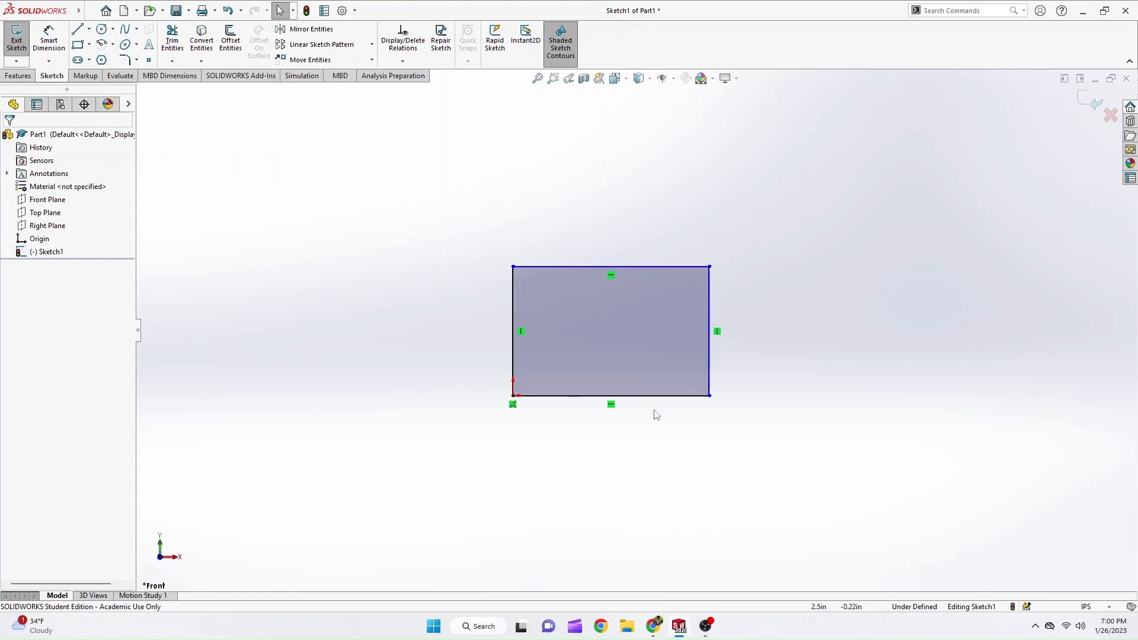
Look up the given A and B dimensions in the browser's PDF tutorial and return to the SOLIDWORKS sketch.
key(alt+Tab)
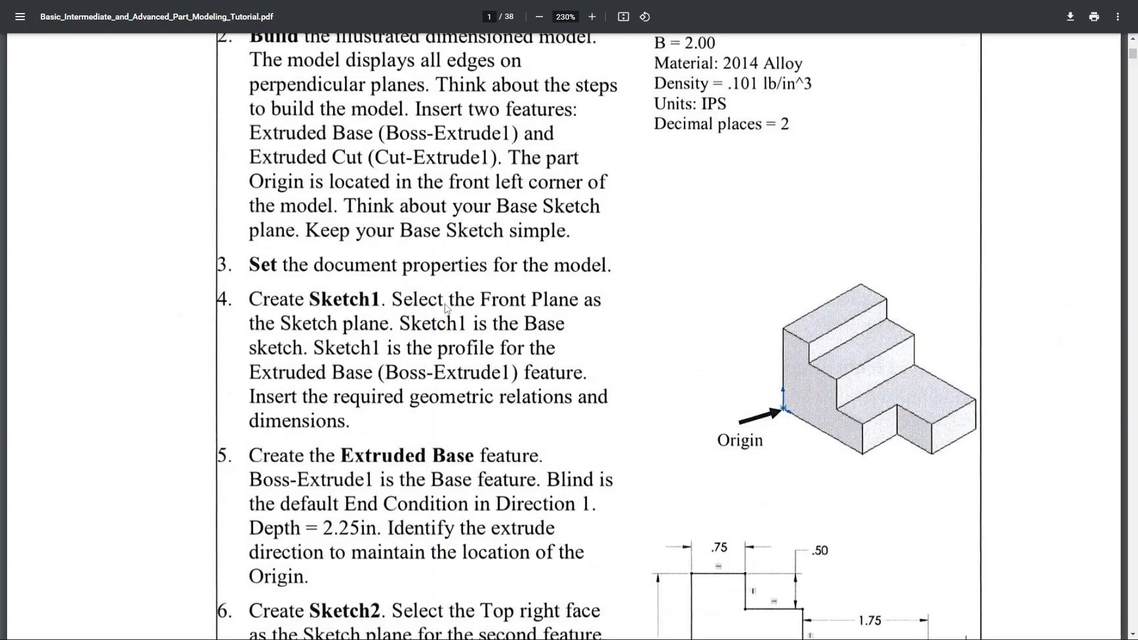
scroll(607, 329, up, 5)
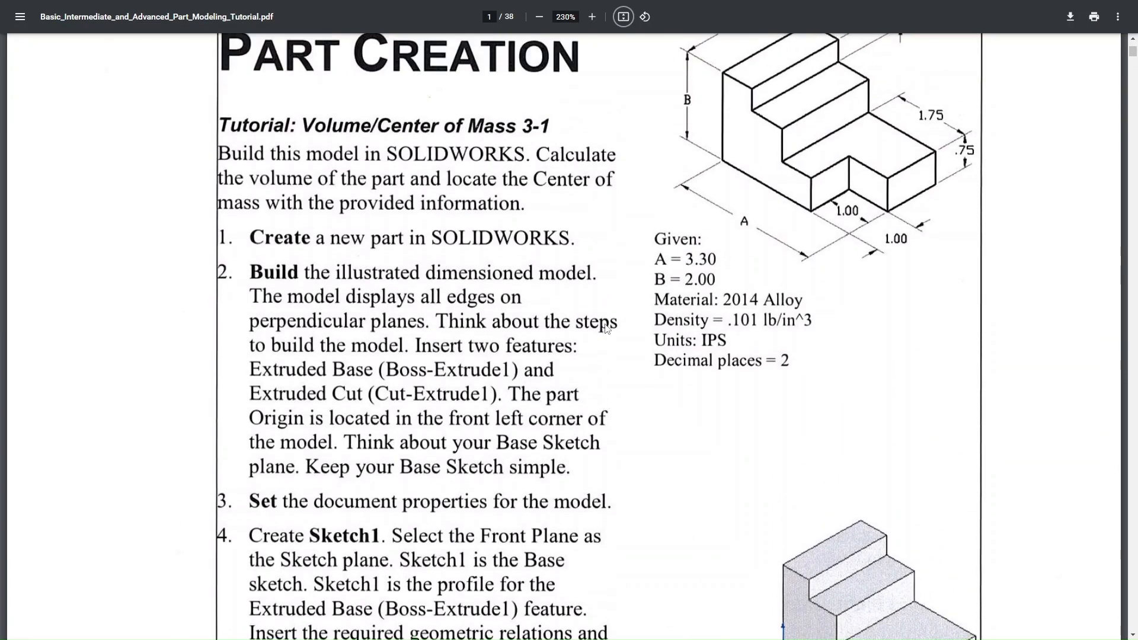
scroll(607, 329, up, 1)
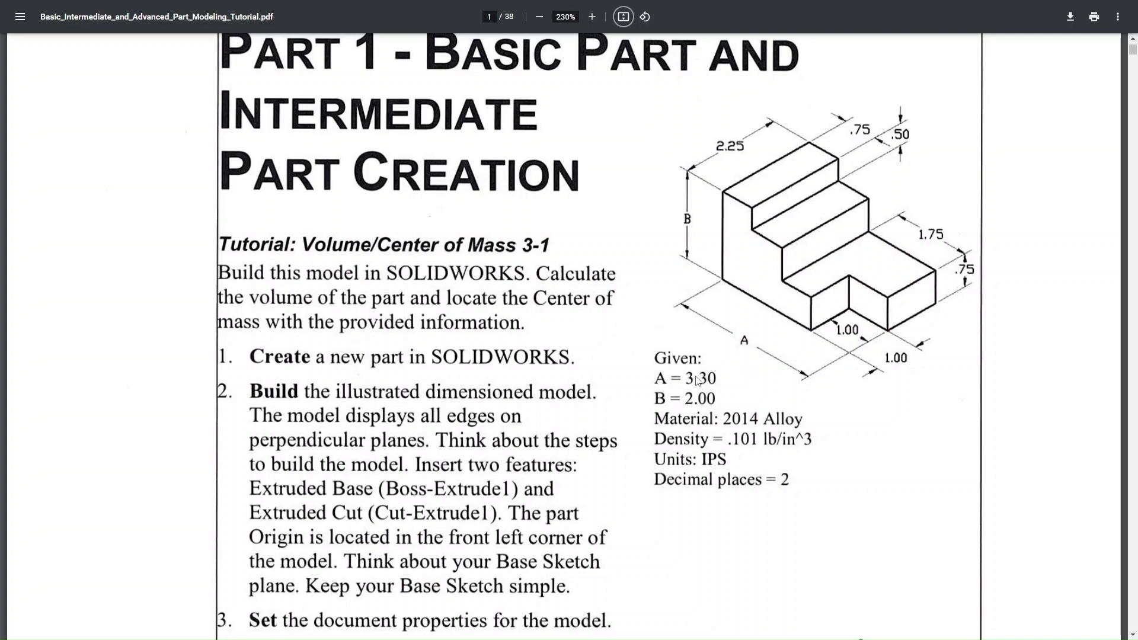
key(alt+Tab)
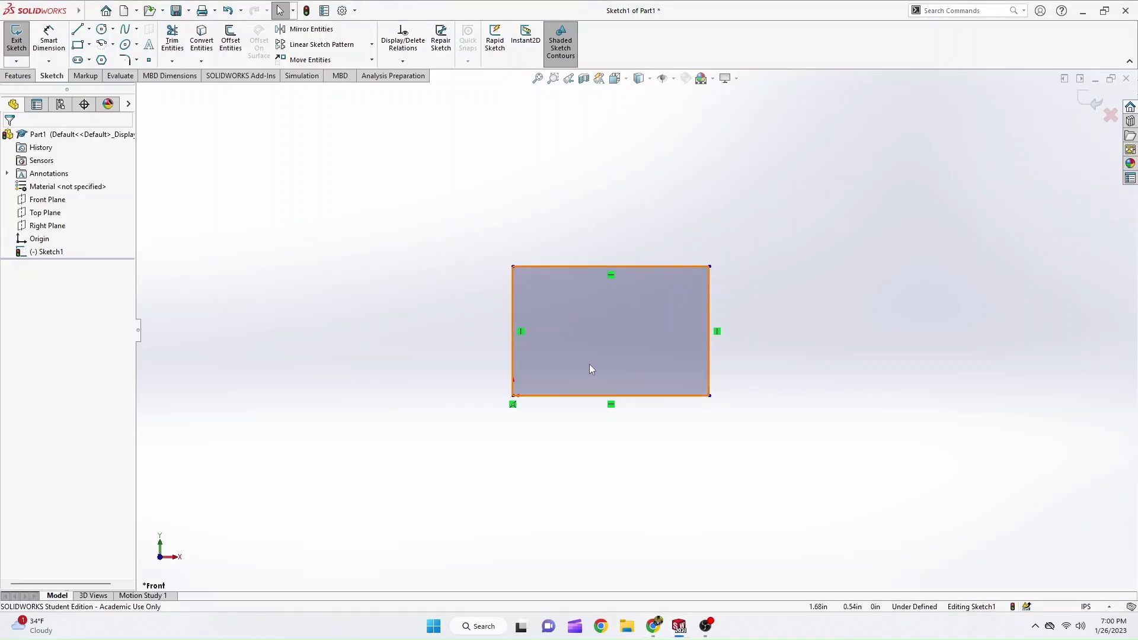
Add a Smart Dimension to the rectangle's bottom edge and set its length to 3.3 in.
scroll(574, 420, down, 1)
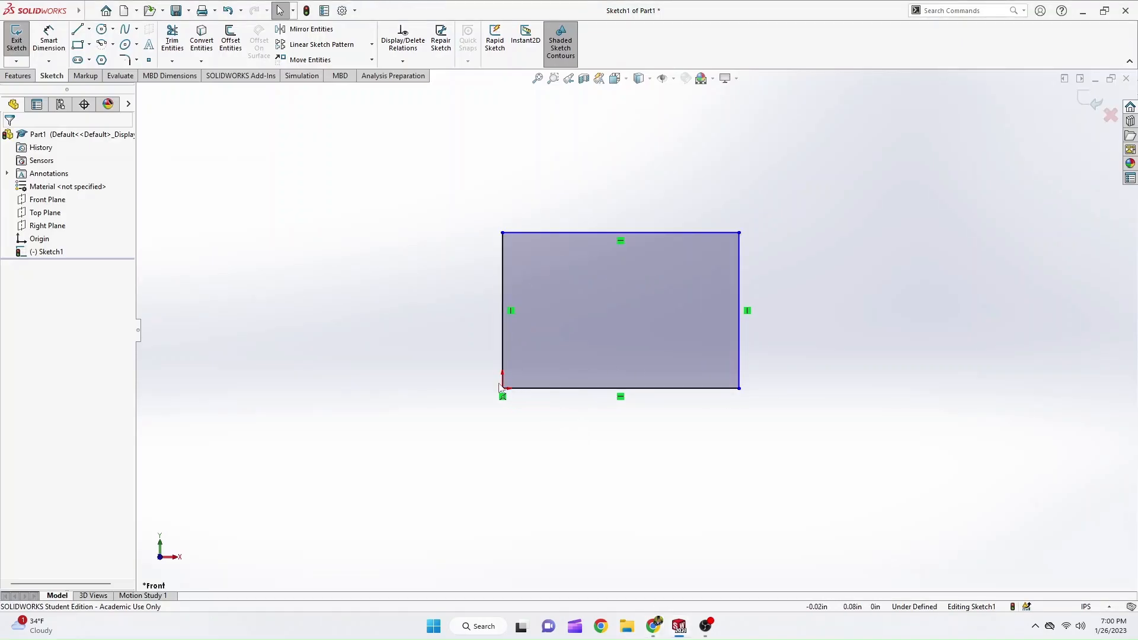
right_drag(536, 448, 529, 352)
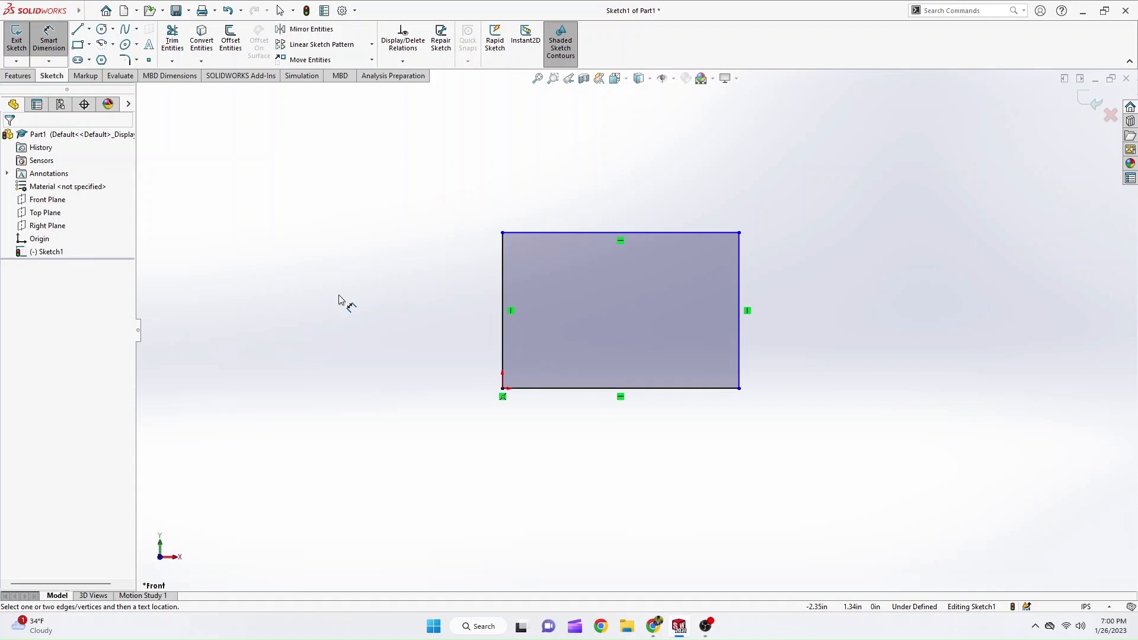
mouse_move(339, 298)
right_down()
mouse_move(328, 315)
mouse_move(346, 321)
mouse_move(363, 305)
mouse_move(345, 279)
mouse_move(323, 290)
mouse_move(326, 310)
mouse_move(353, 320)
mouse_move(364, 309)
mouse_move(361, 283)
mouse_move(342, 270)
right_up()
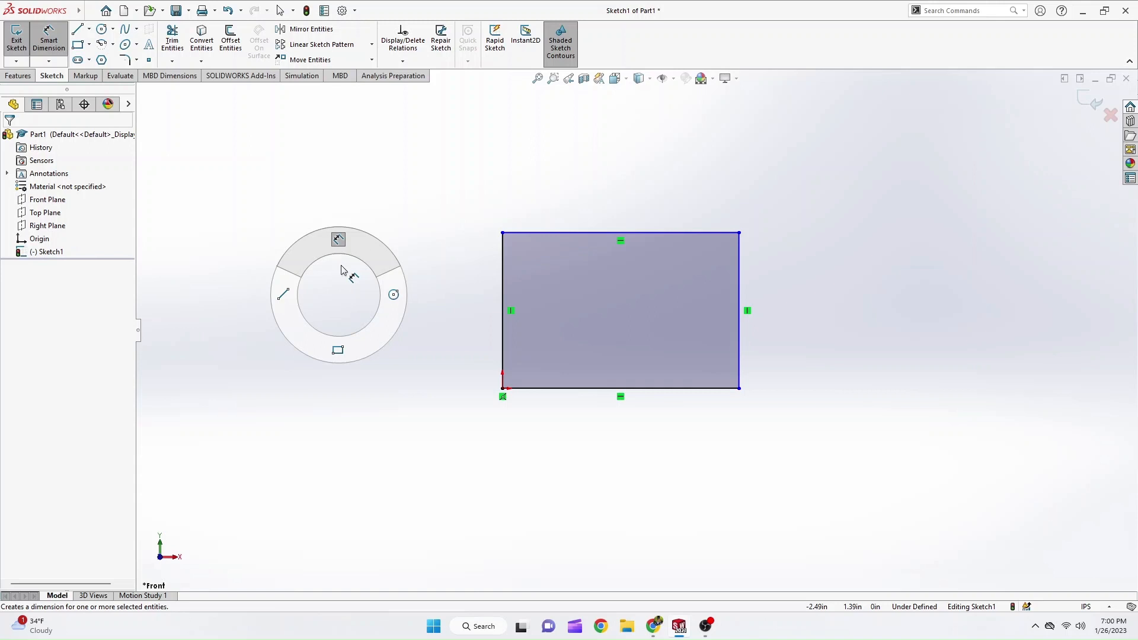
mouse_move(341, 271)
right_down()
mouse_move(332, 306)
mouse_move(342, 311)
mouse_move(326, 304)
mouse_move(363, 308)
mouse_move(346, 246)
right_up()
right_drag(405, 389, 391, 320)
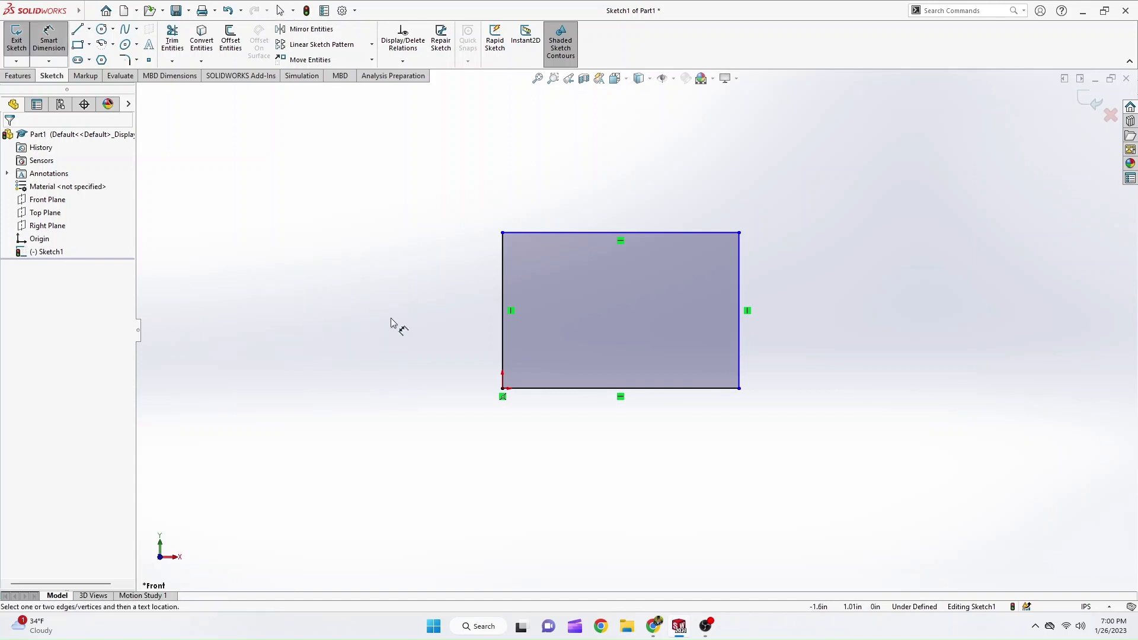
click(549, 390)
click(550, 413)
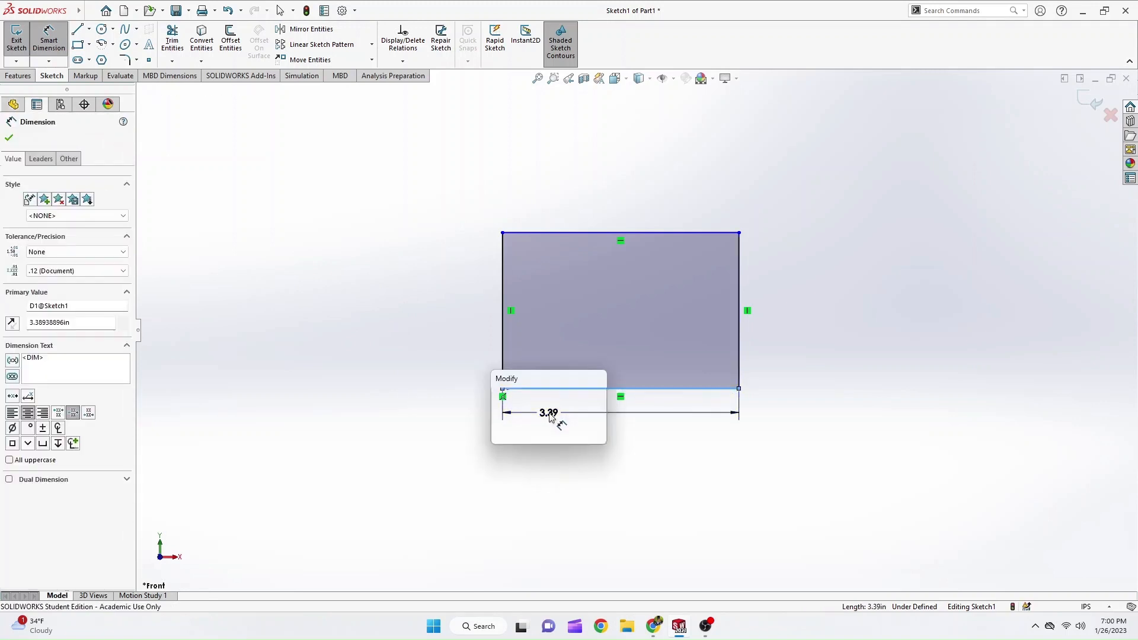
text(3.3)
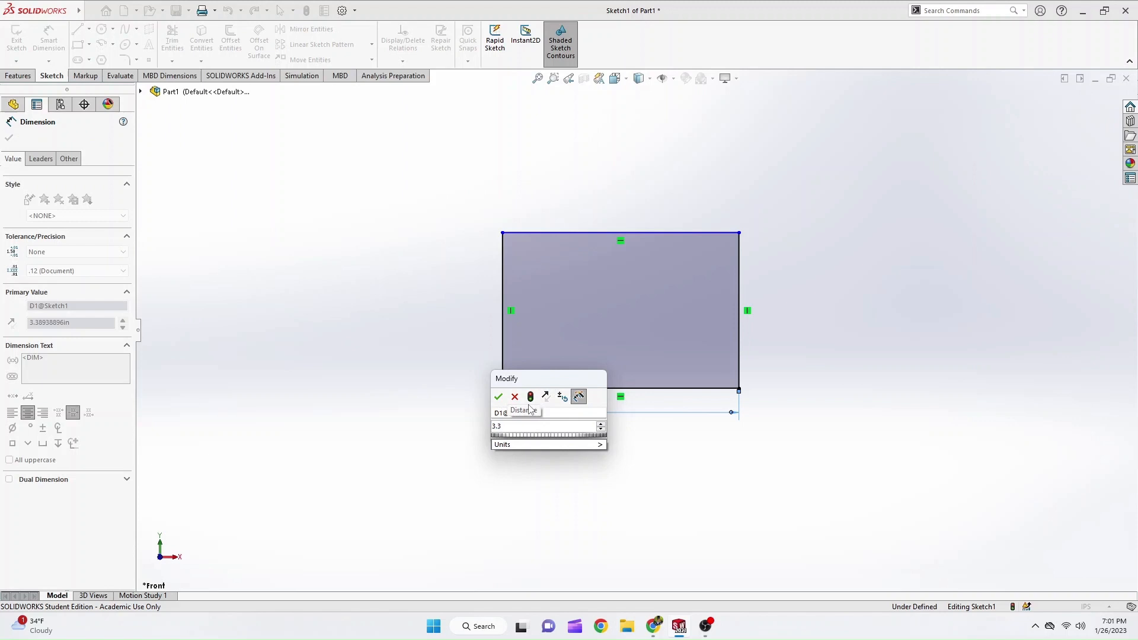
key(Return)
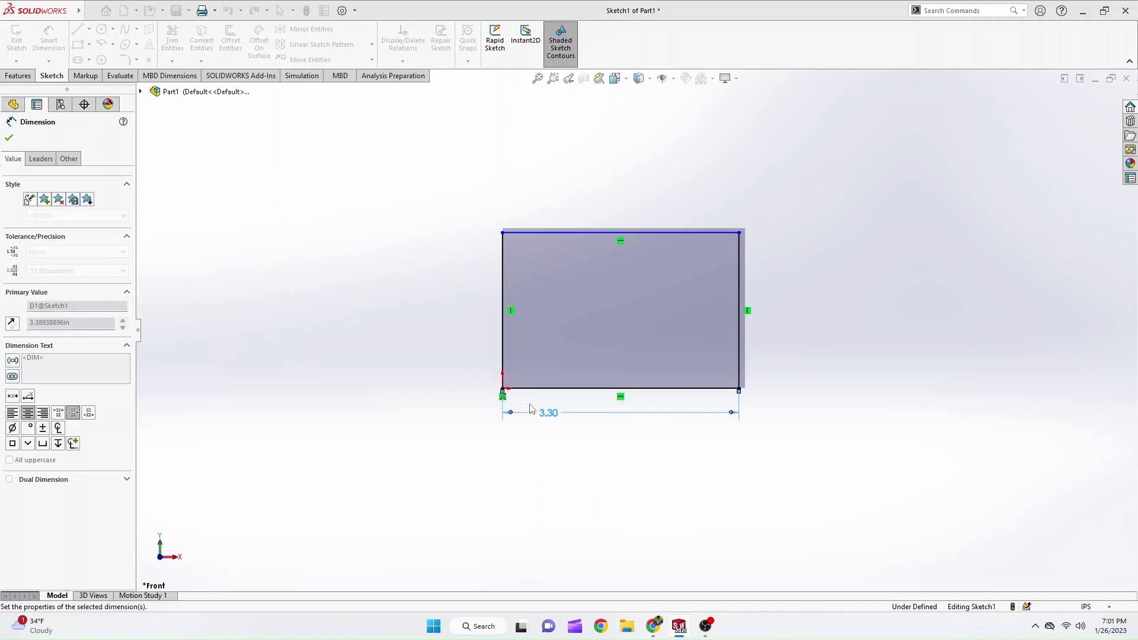
Dimension the rectangle's left edge to 2 in, check the value against the PDF tutorial, and leave the dimension tool.
click(503, 351)
click(483, 354)
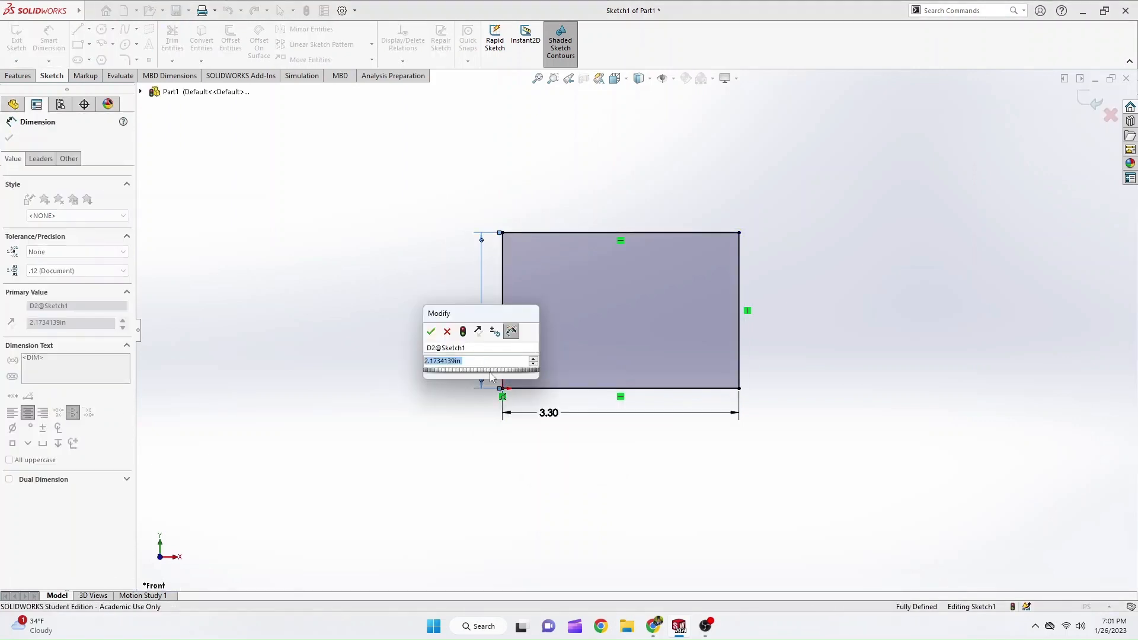
text(2)
key(Return)
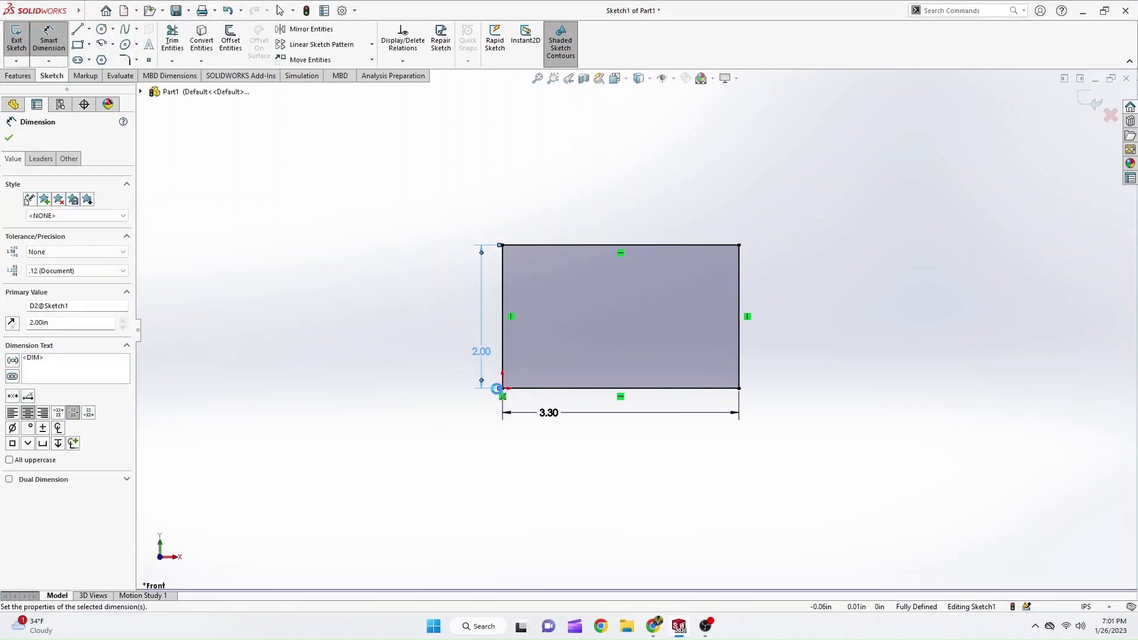
key(alt+Tab)
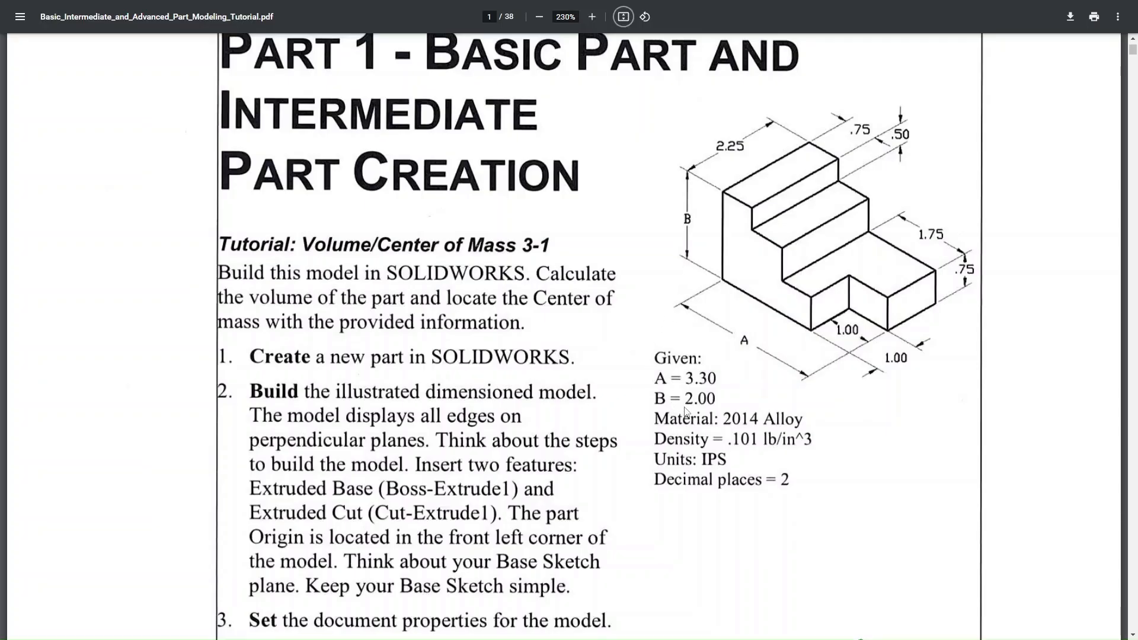
key(alt+Tab)
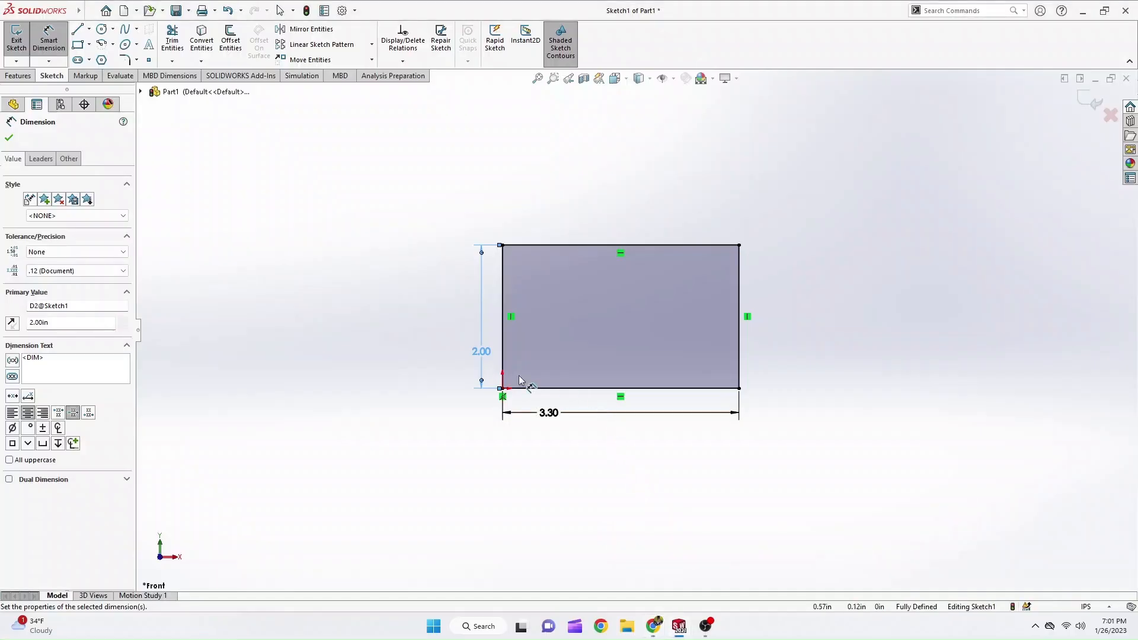
click(365, 355)
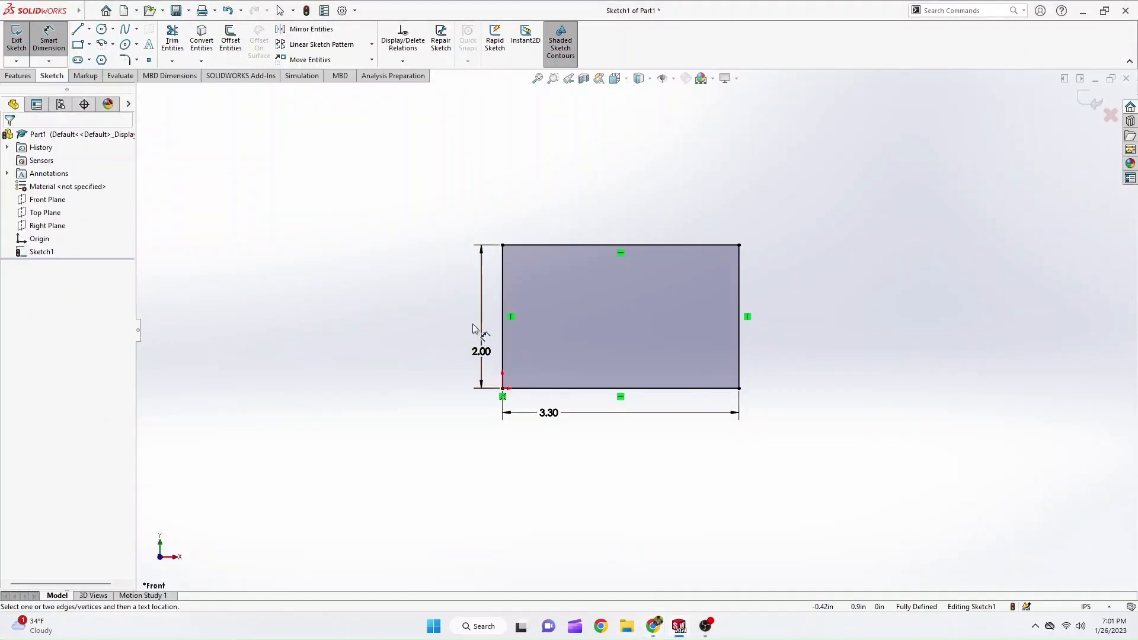
key(Escape)
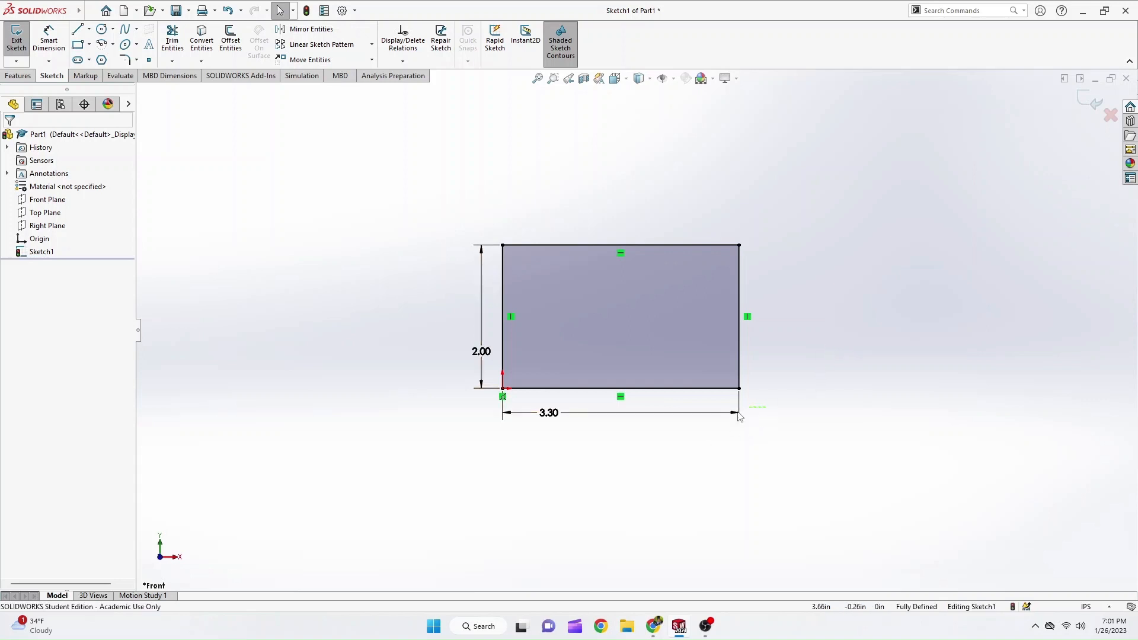
Delete the length dimension below the rectangle and move its freed right edge slightly inward to test the under-defined sketch.
mouse_move(767, 407)
mouse_down()
mouse_move(681, 442)
mouse_move(673, 460)
mouse_up()
key(Delete)
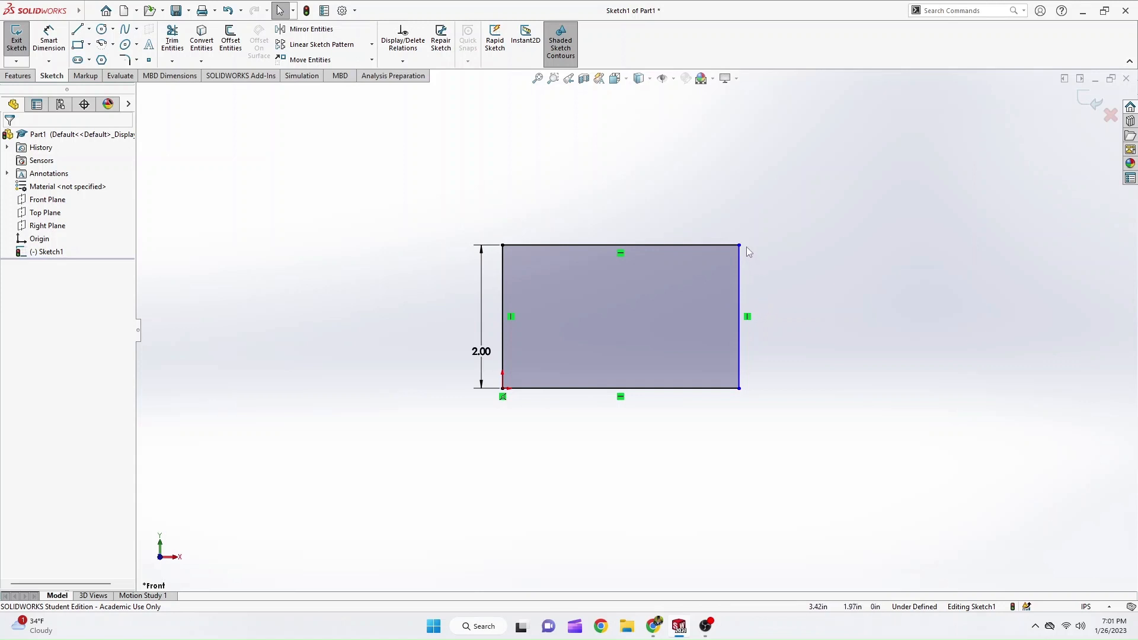
drag(741, 246, 736, 282)
Dimension the rectangle's bottom edge again with Smart Dimension at 3.3 in and leave the tool.
right_drag(728, 443, 730, 379)
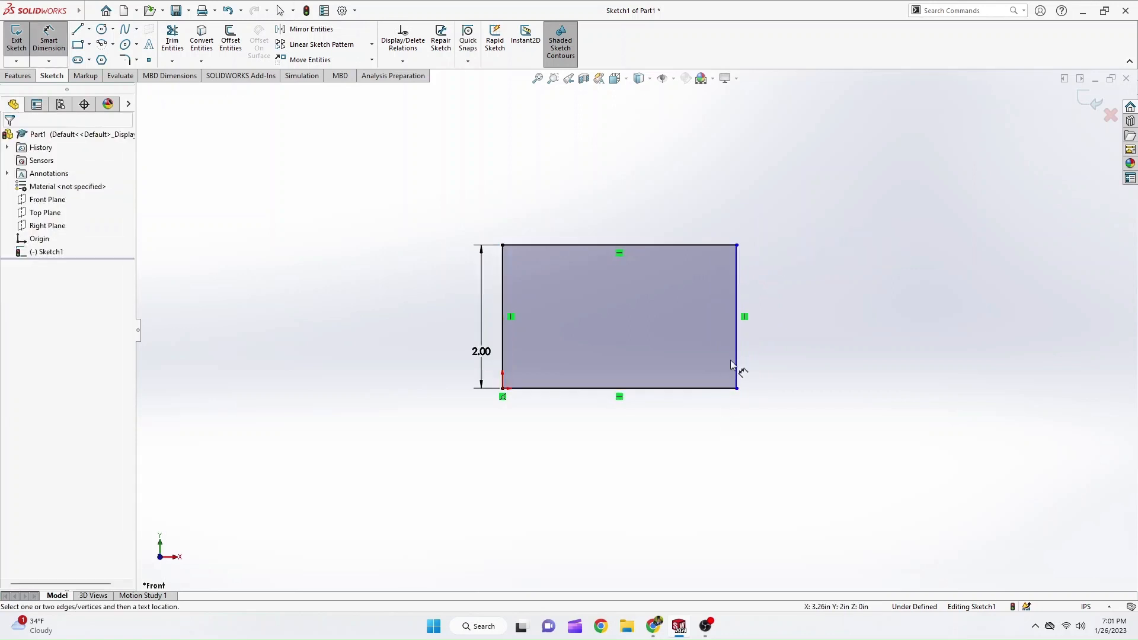
click(709, 390)
click(684, 437)
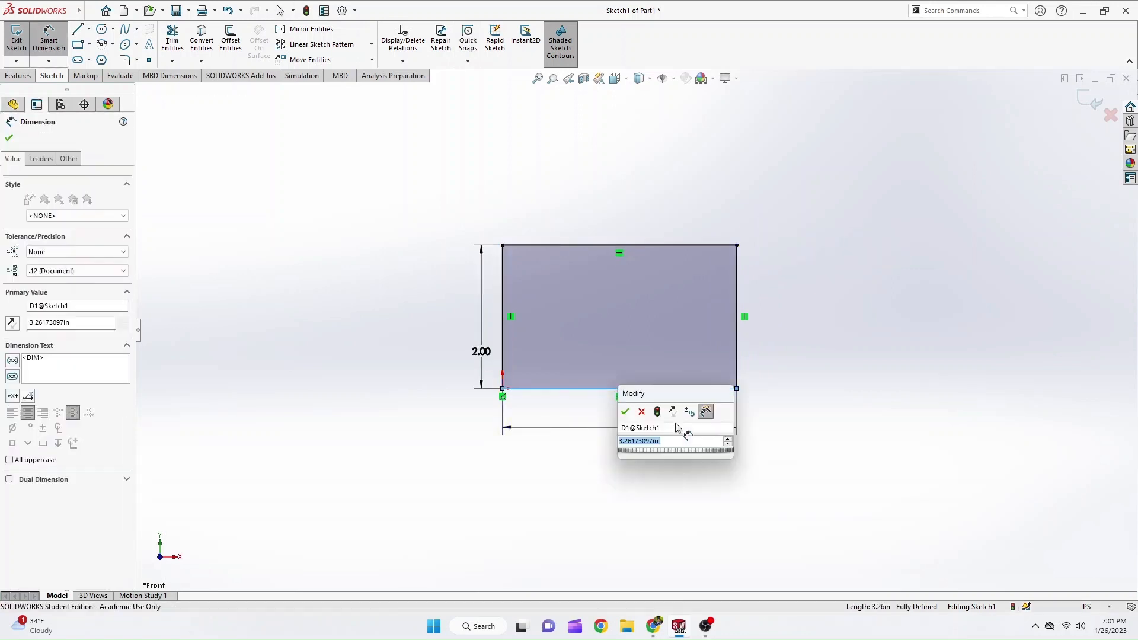
text(3.3)
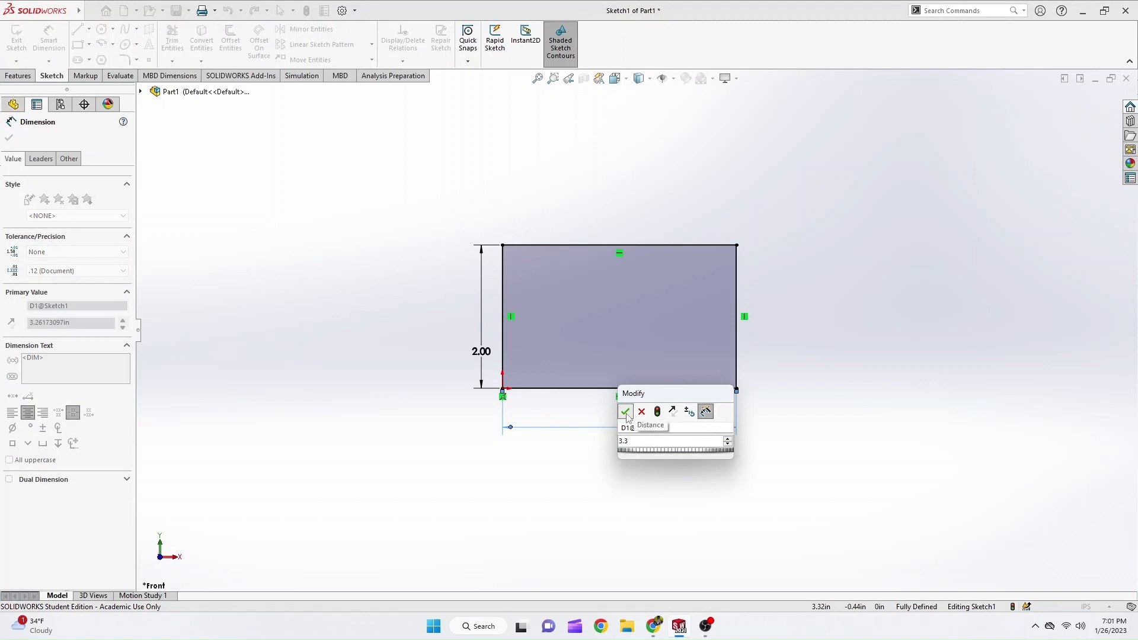
click(626, 412)
key(Escape)
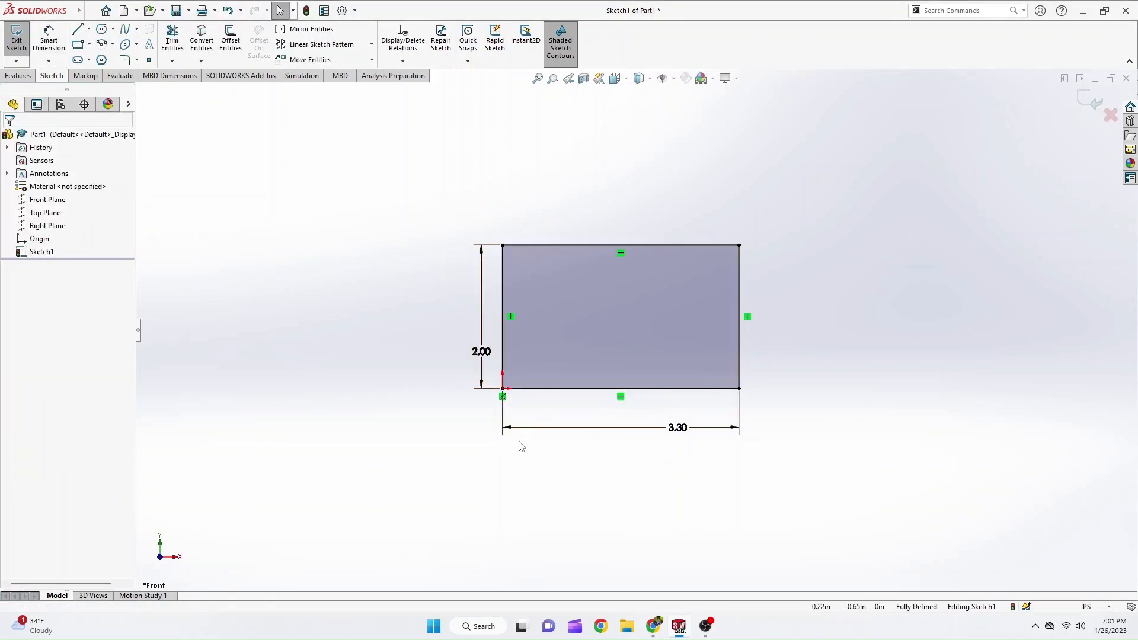
Start an Extruded Boss/Base from the rectangle, look up the depth in the PDF tutorial, and set the Blind depth to 2.25 in.
mouse_move(542, 264)
middle_down()
mouse_move(487, 371)
mouse_move(475, 346)
mouse_move(402, 381)
mouse_move(453, 308)
middle_up()
scroll(497, 311, down, 2)
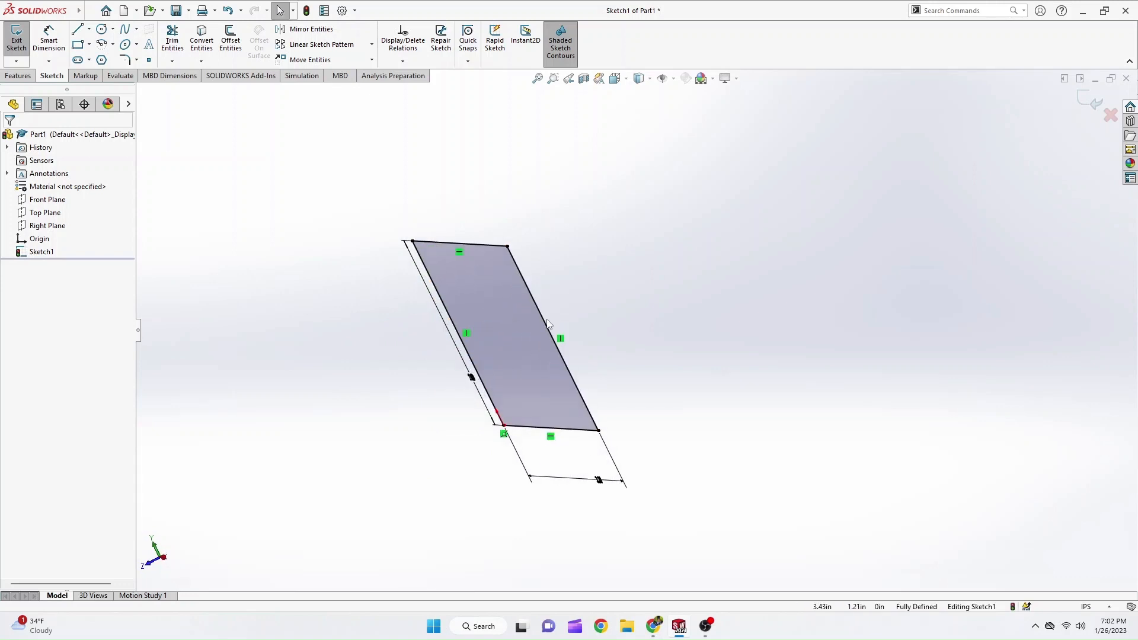
ctrl+middle_drag(509, 354, 538, 340)
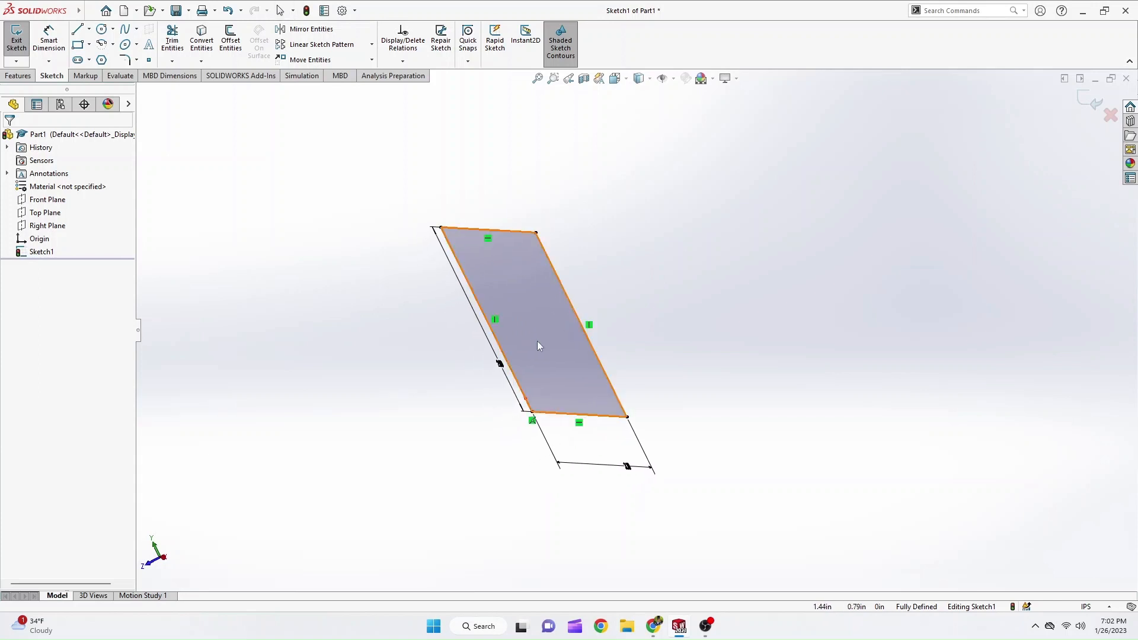
scroll(537, 340, up, 1)
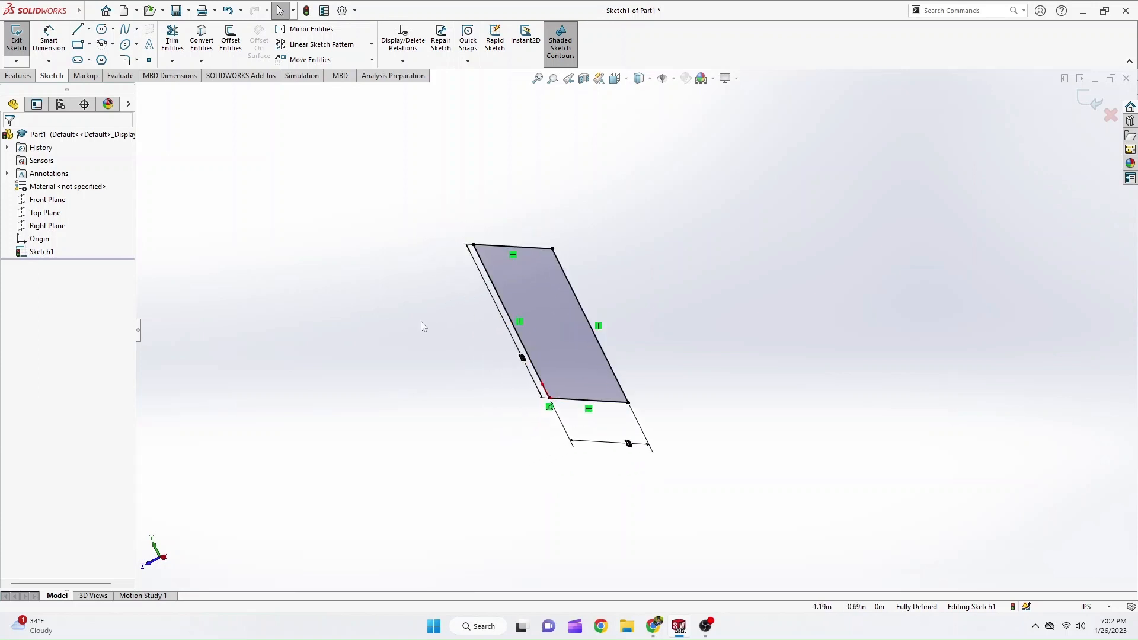
click(26, 78)
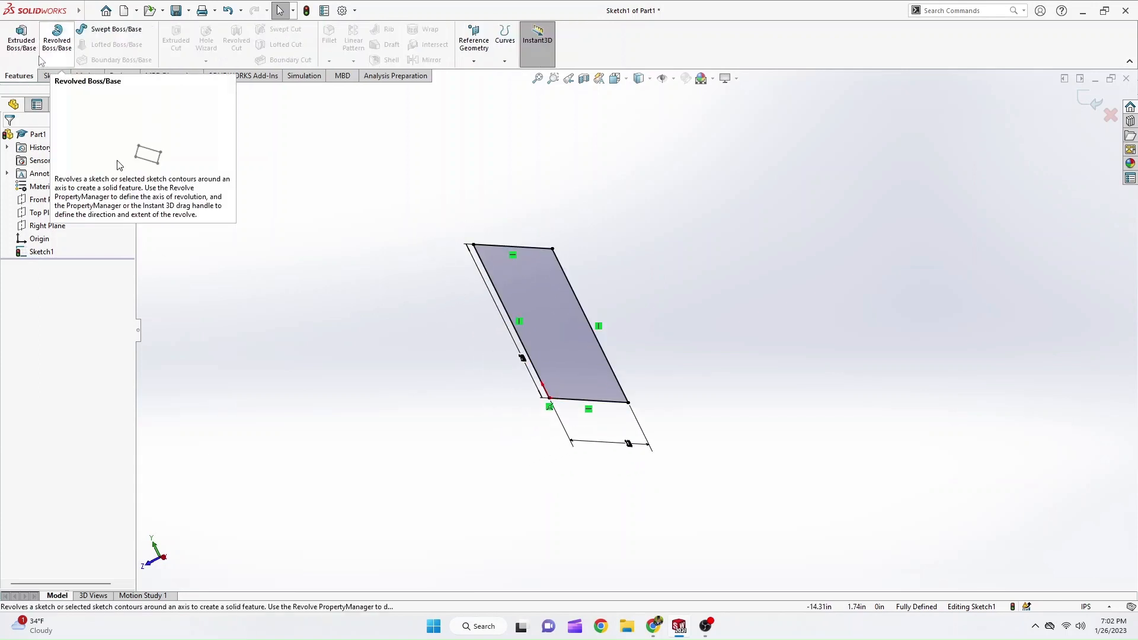
click(27, 43)
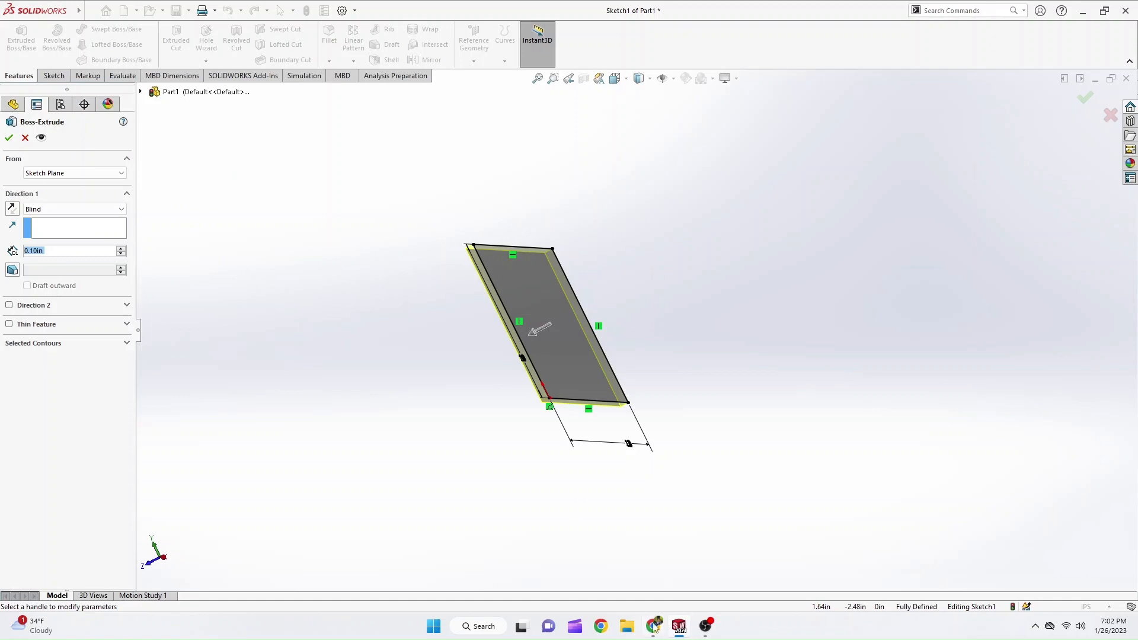
mouse_move(653, 627)
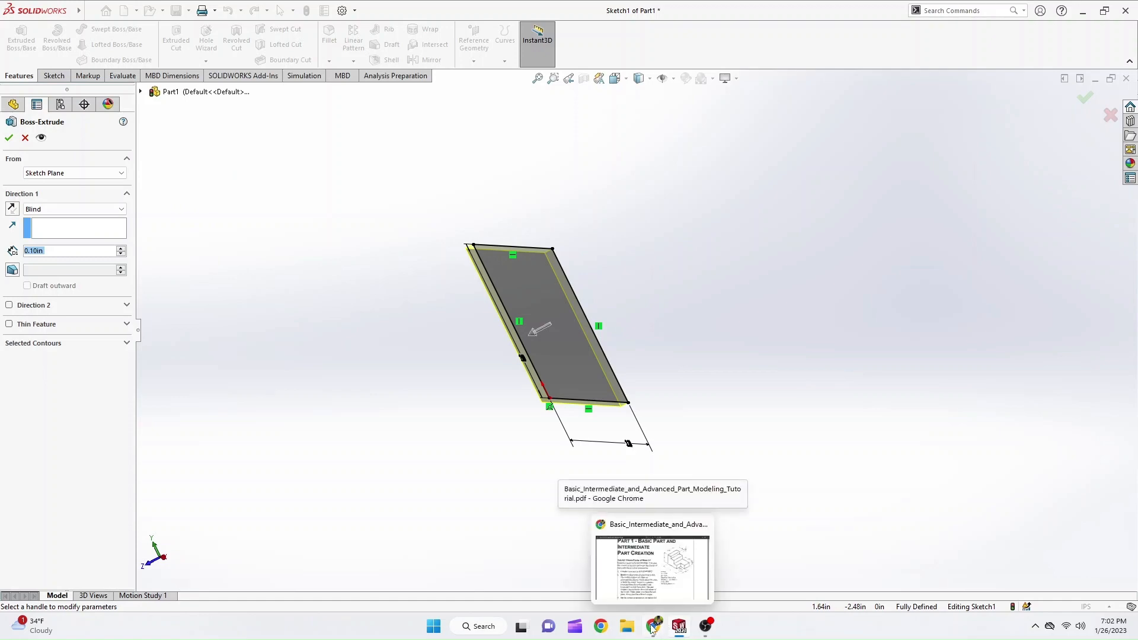
click(653, 627)
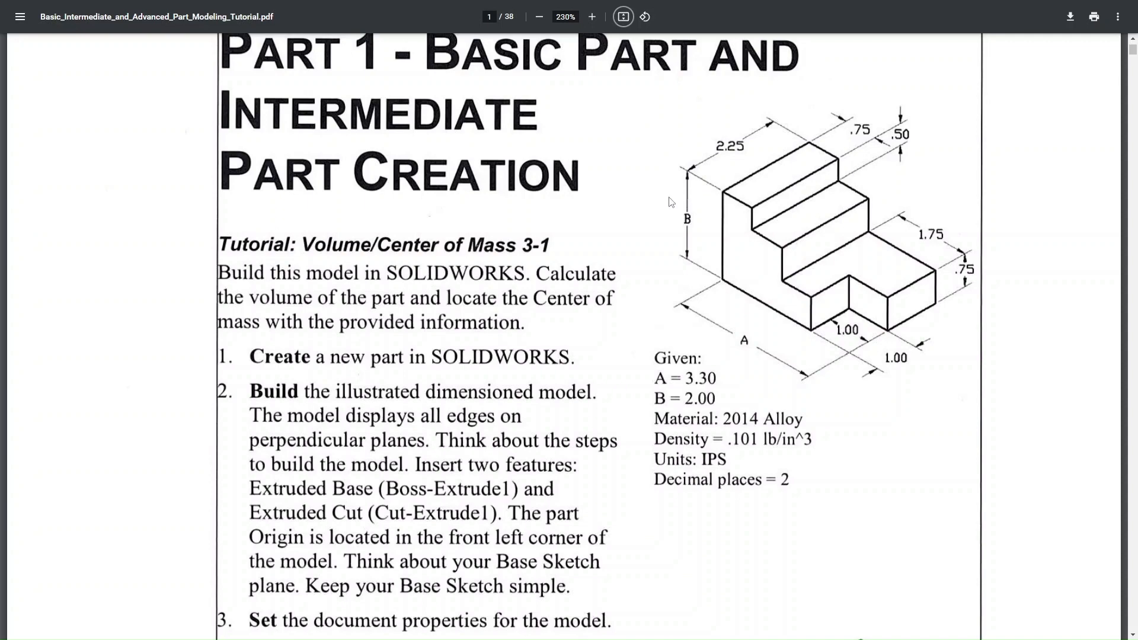
key(alt+Tab)
click(54, 252)
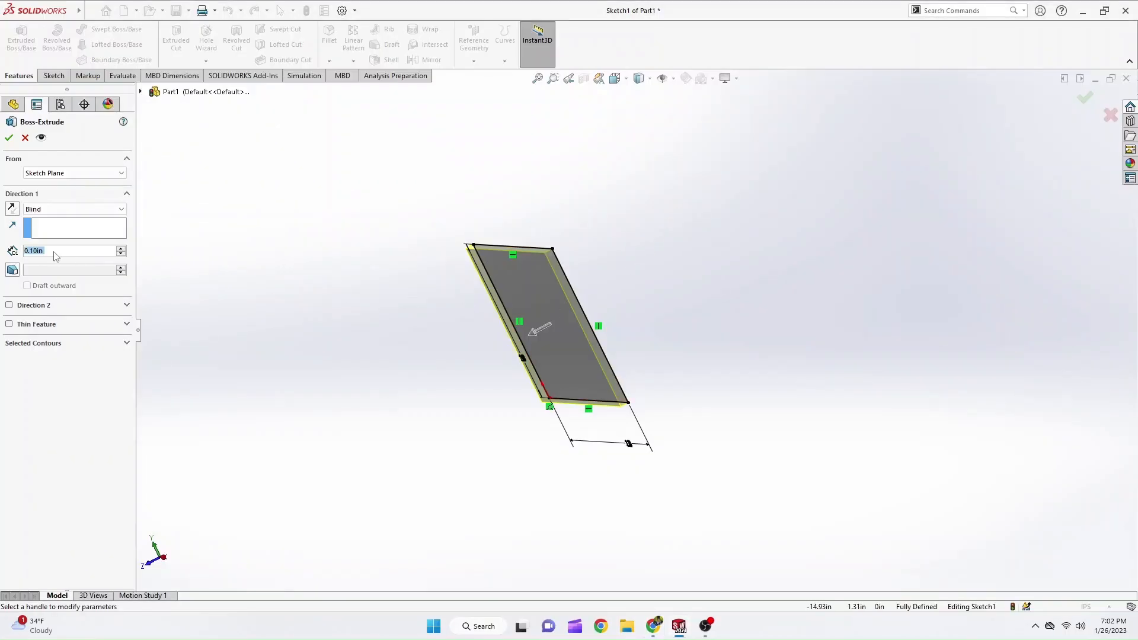
text(2.25)
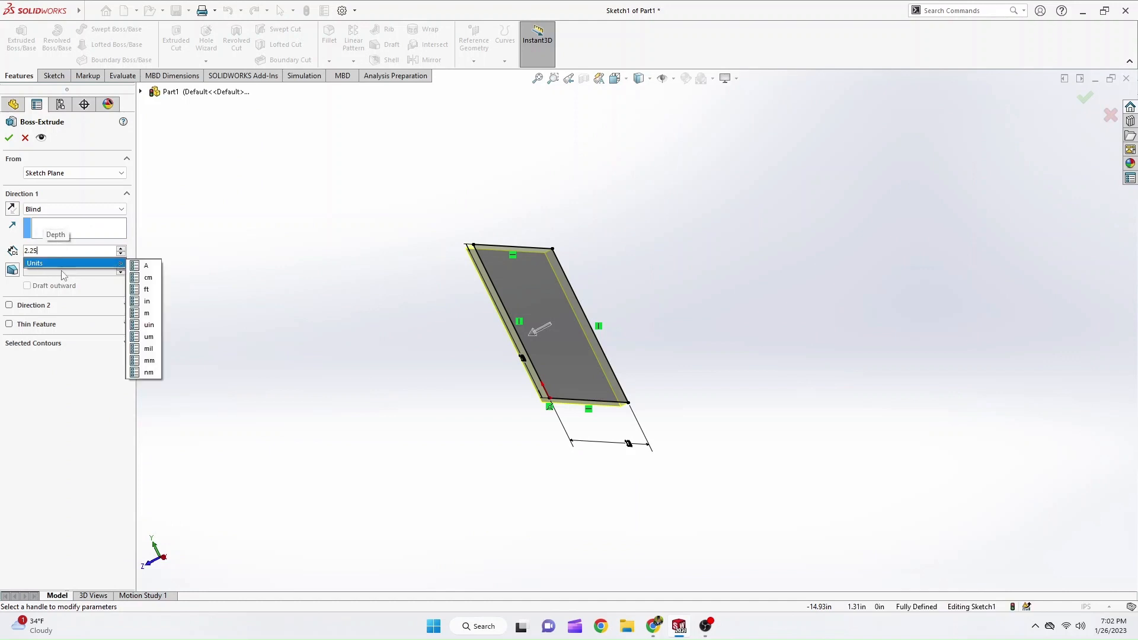
key(Return)
Check the origin location in the PDF tutorial, reverse the extrude direction, keep the Blind end condition, and accept the extrusion.
middle_drag(195, 254, 260, 225)
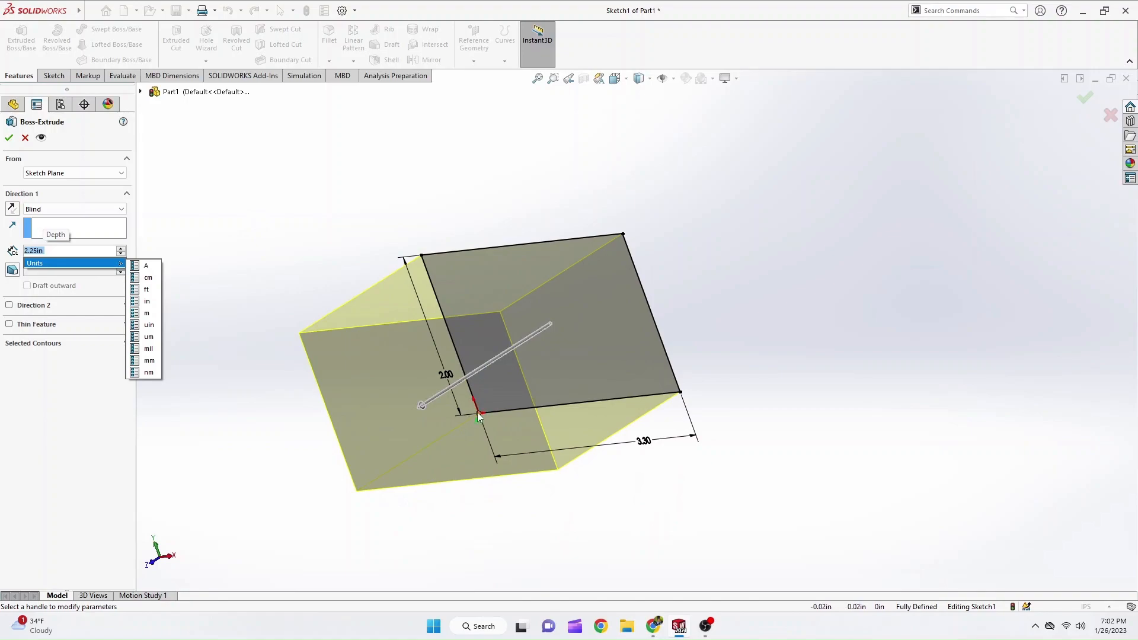
key(alt+Tab)
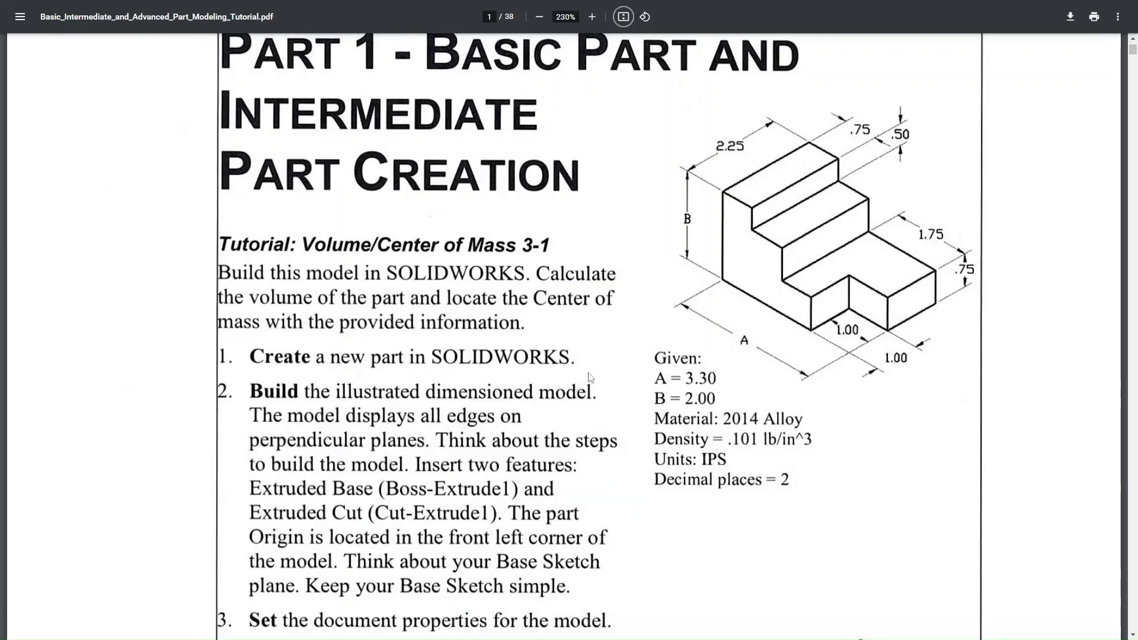
scroll(591, 378, down, 6)
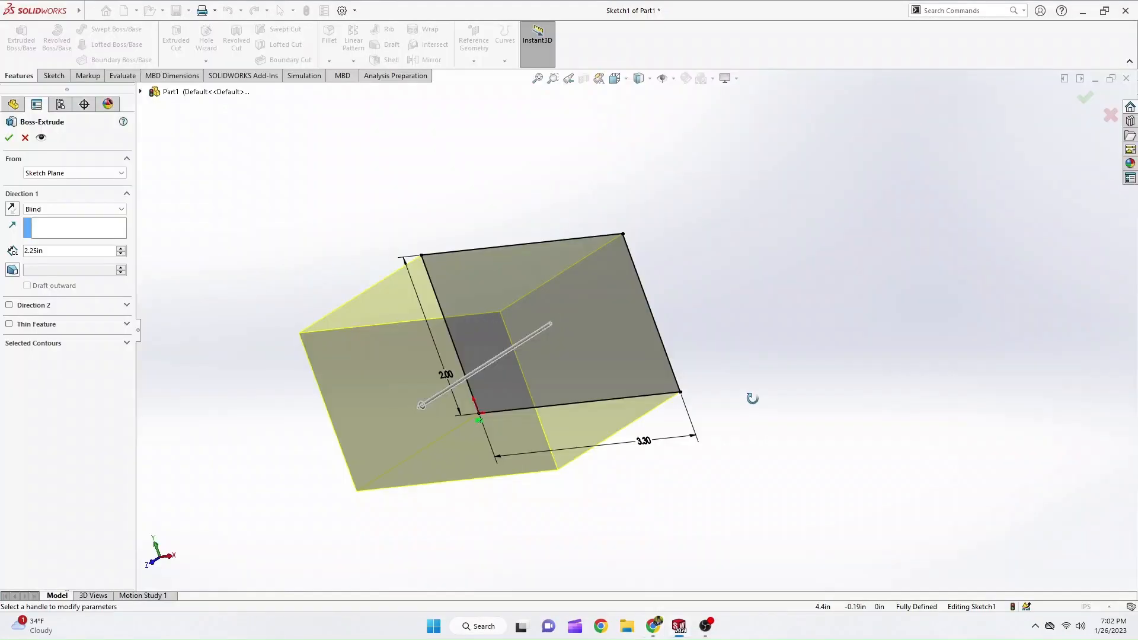
middle_drag(521, 410, 423, 406)
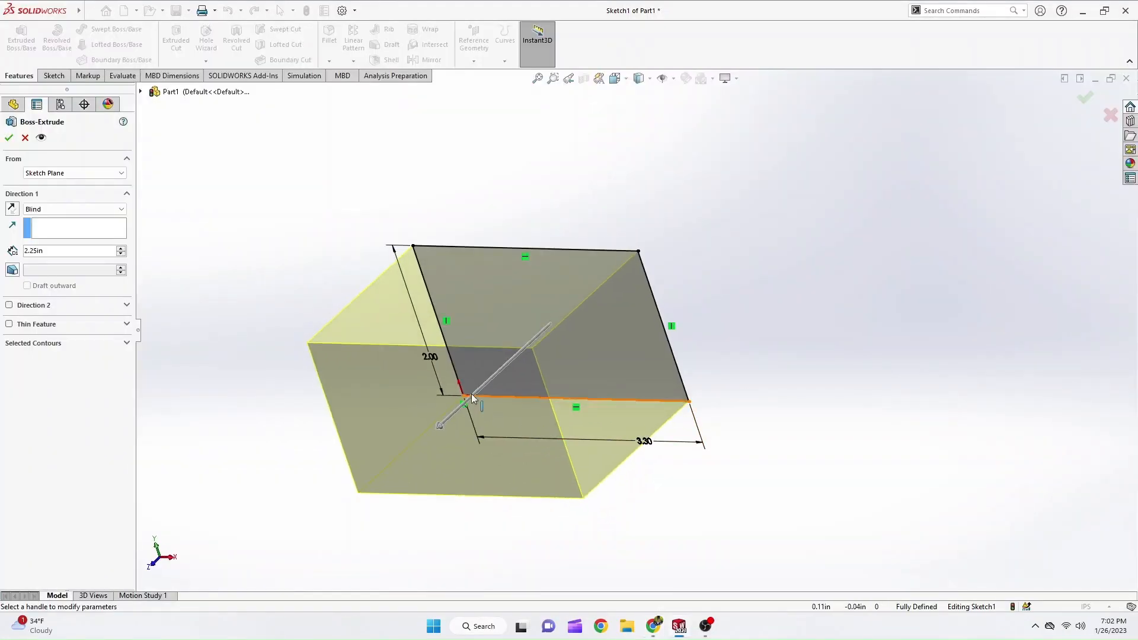
click(12, 208)
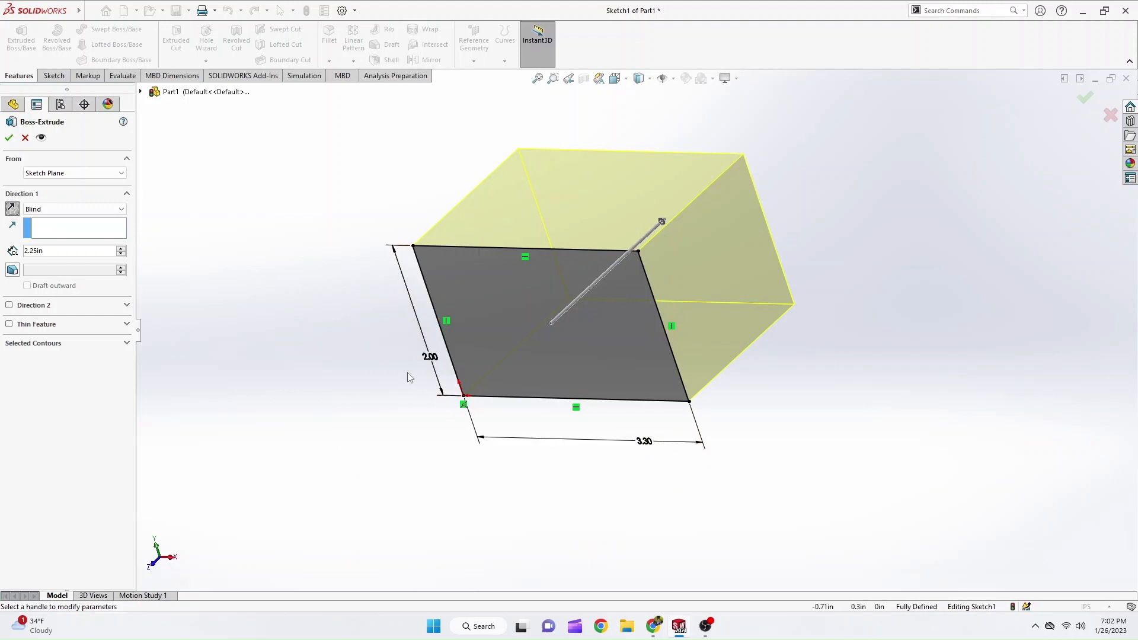
click(123, 211)
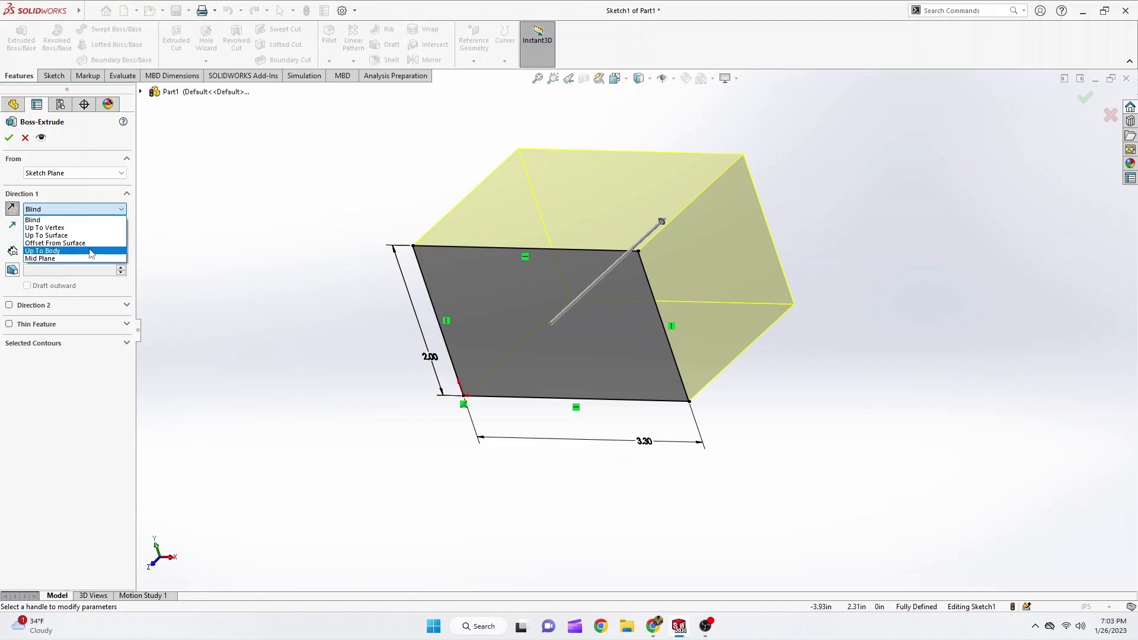
click(104, 212)
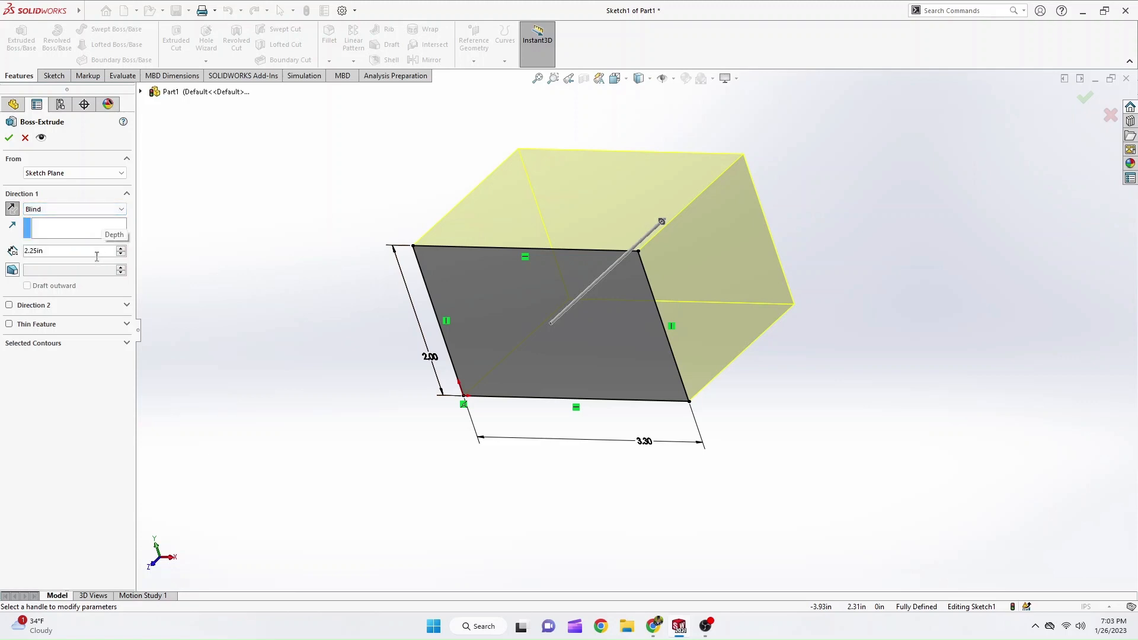
click(9, 138)
ctrl+middle_drag(343, 260, 422, 264)
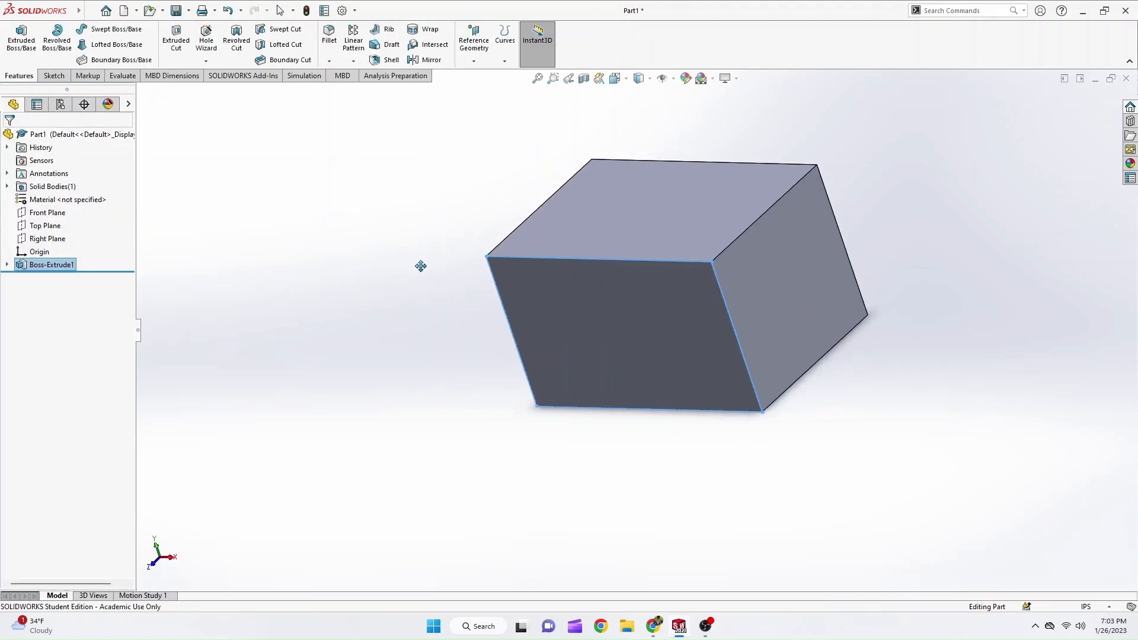
Review the stepped part in the PDF tutorial, and start a Line sketch on the block's front face in the front view.
key(alt+Tab)
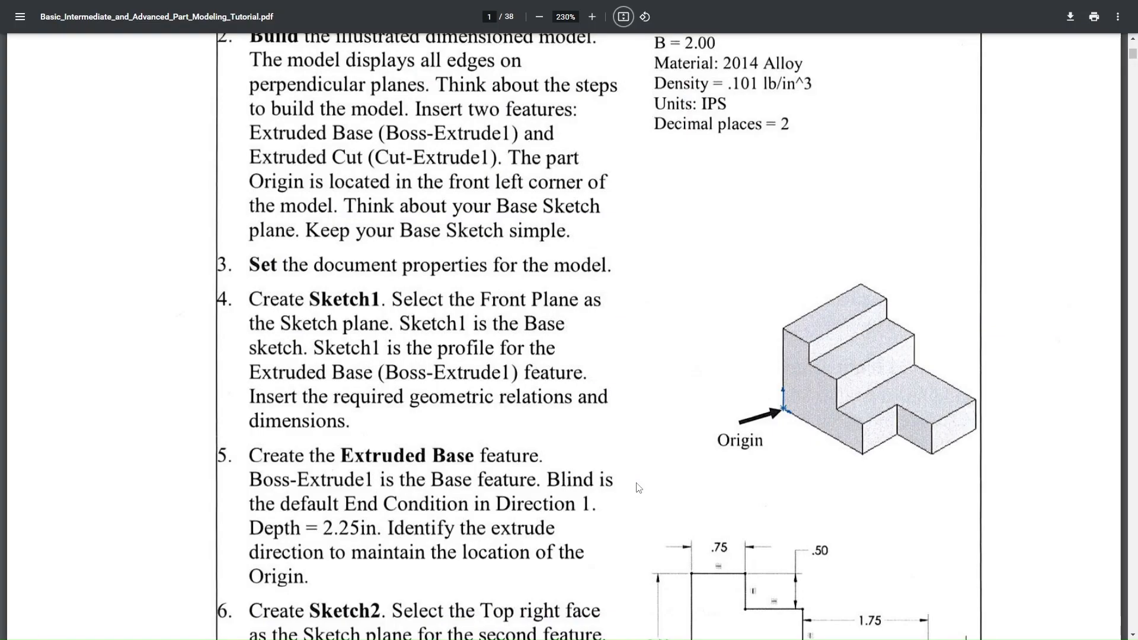
scroll(686, 443, up, 7)
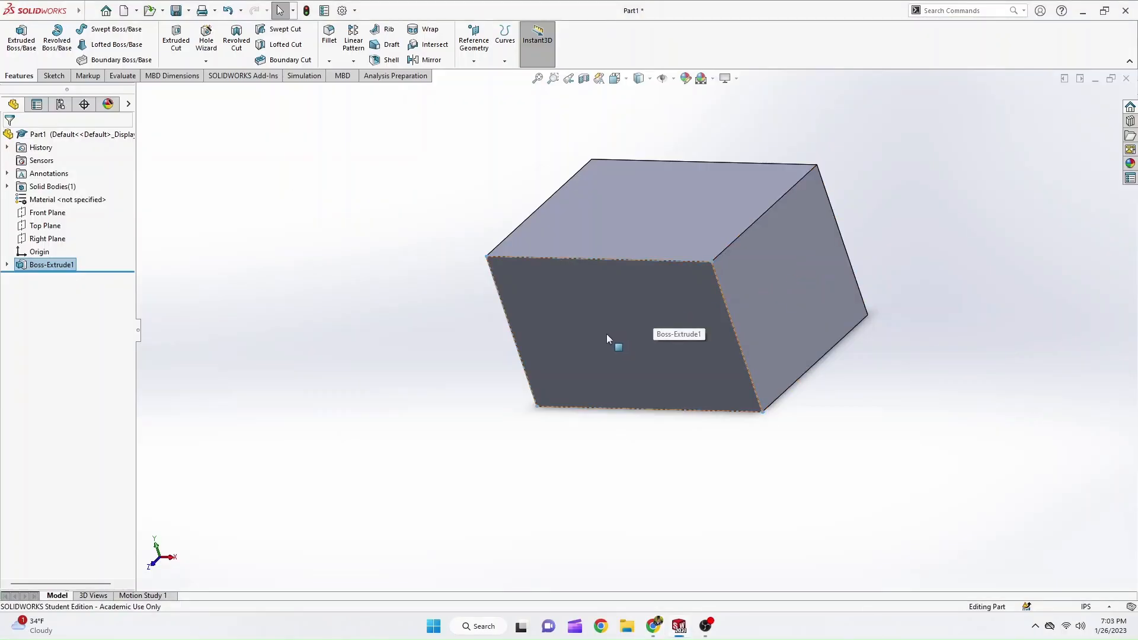
click(608, 336)
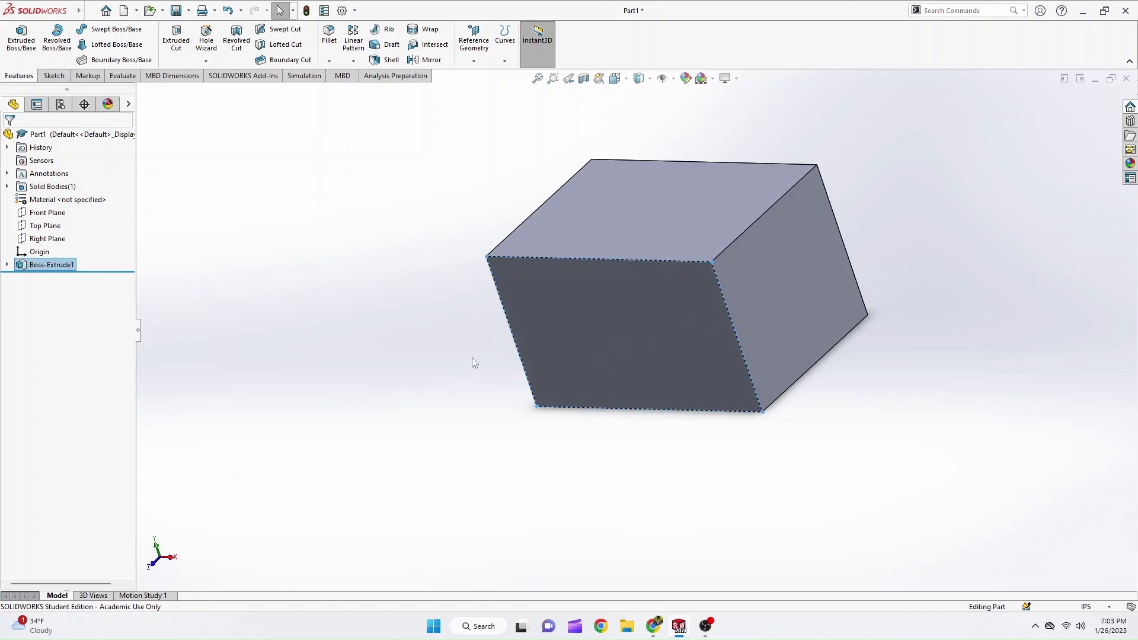
key(ctrl+1)
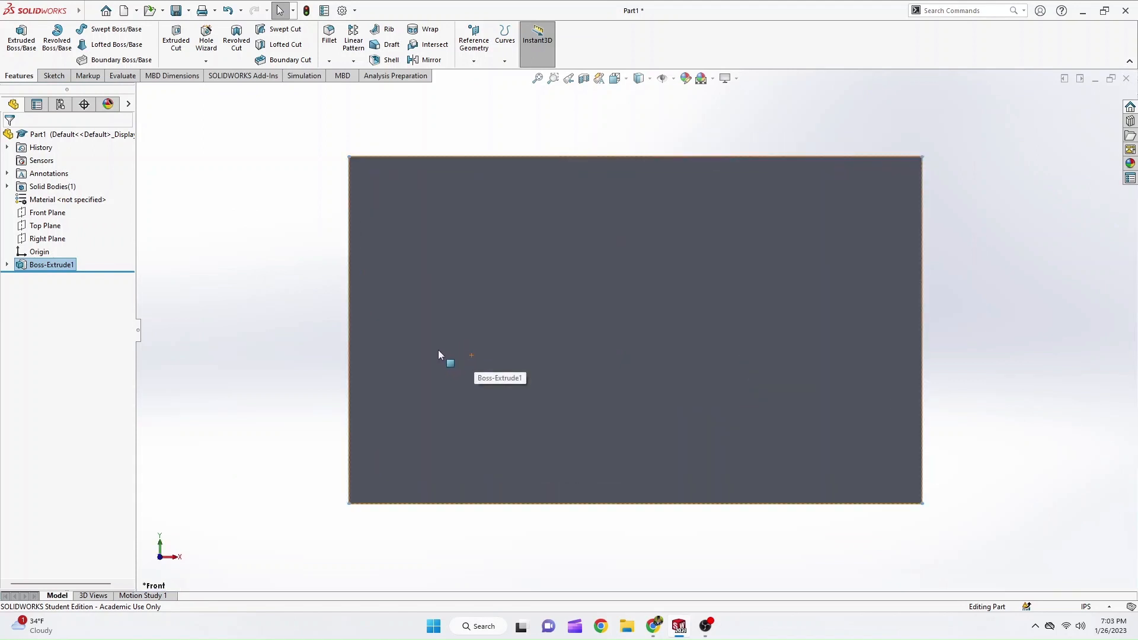
click(54, 76)
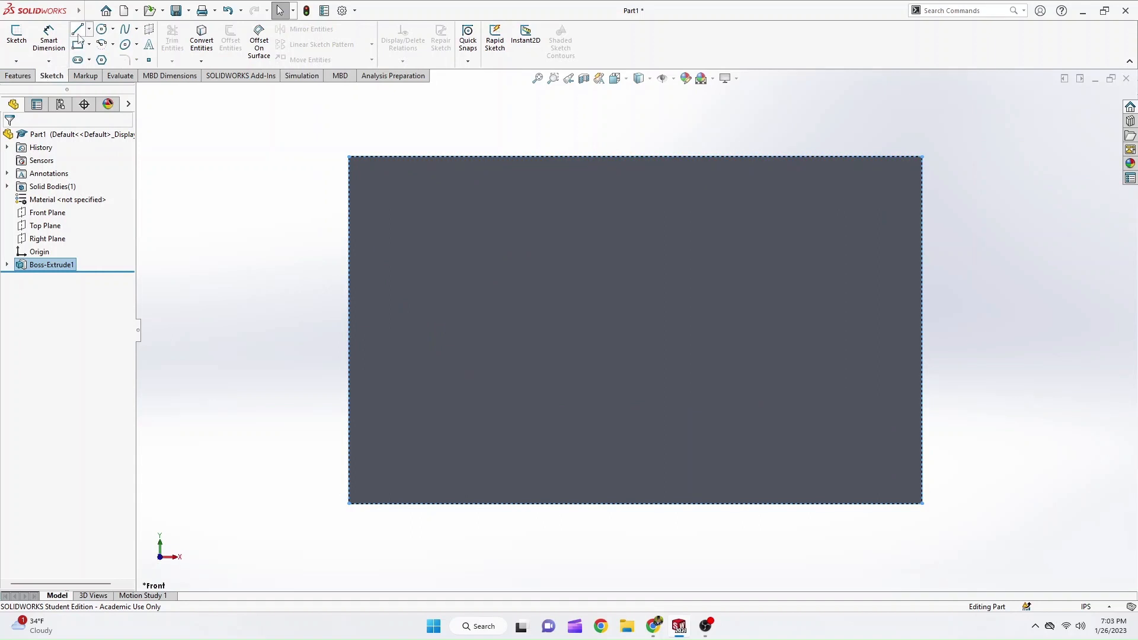
click(78, 30)
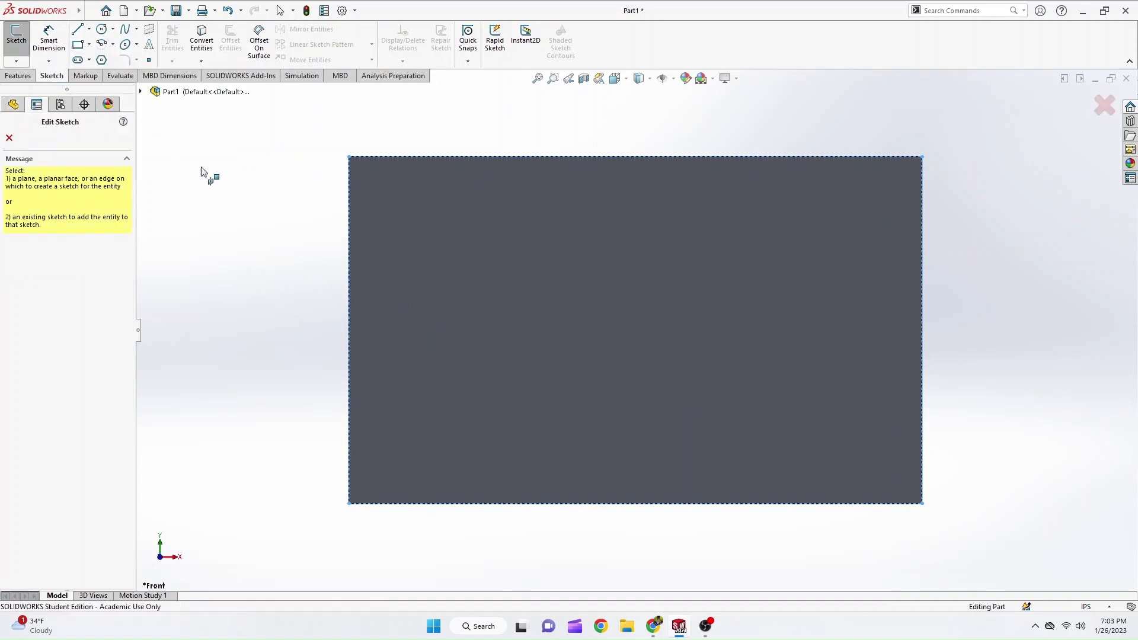
click(584, 247)
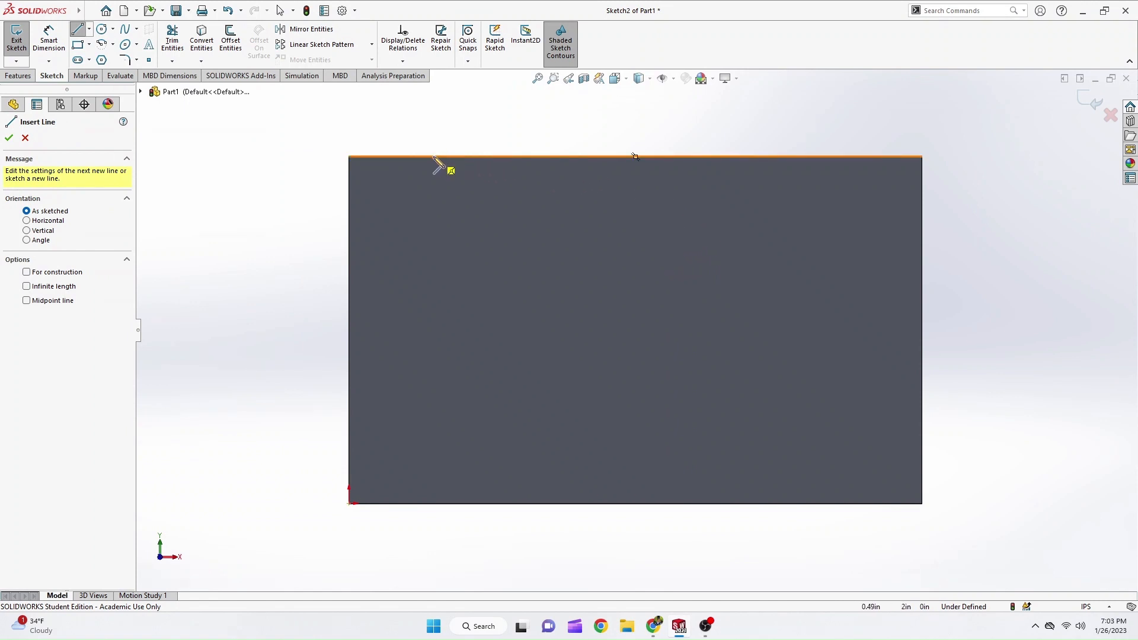
Sketch a closed, rough stepped outline of six lines around the block's upper-right corner, about 2.61 in along the top edge.
click(468, 157)
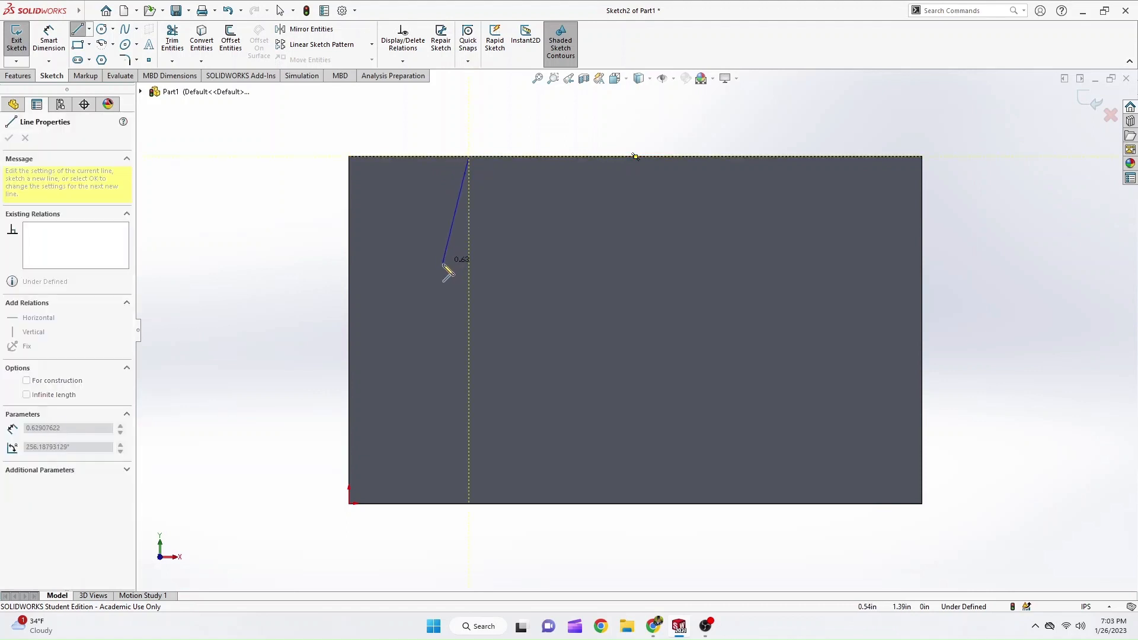
click(437, 280)
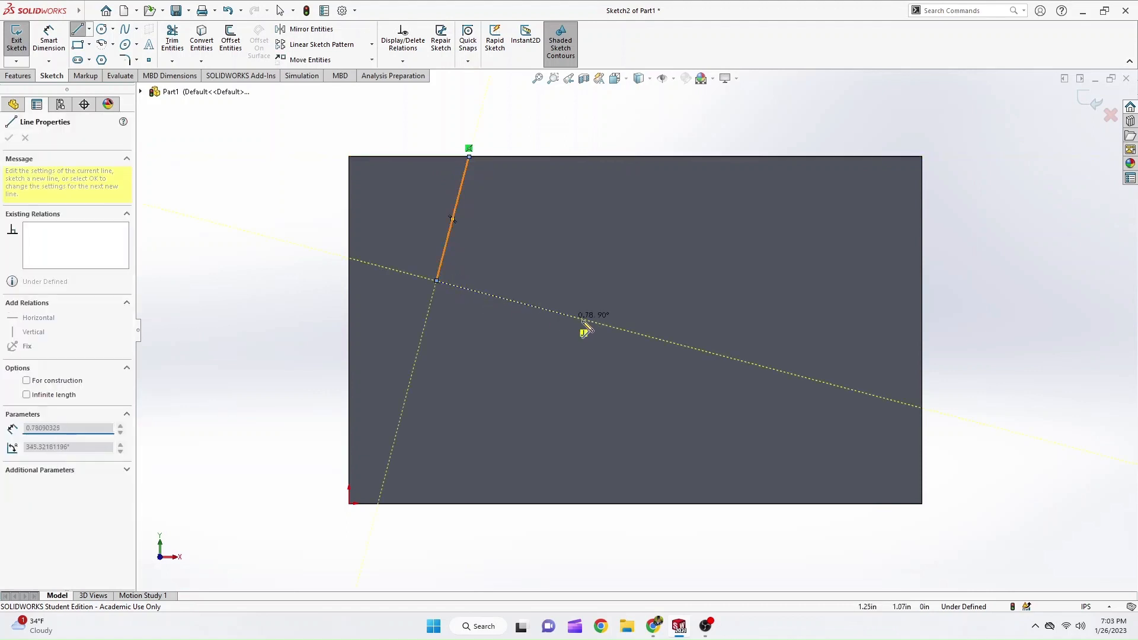
click(756, 338)
click(704, 418)
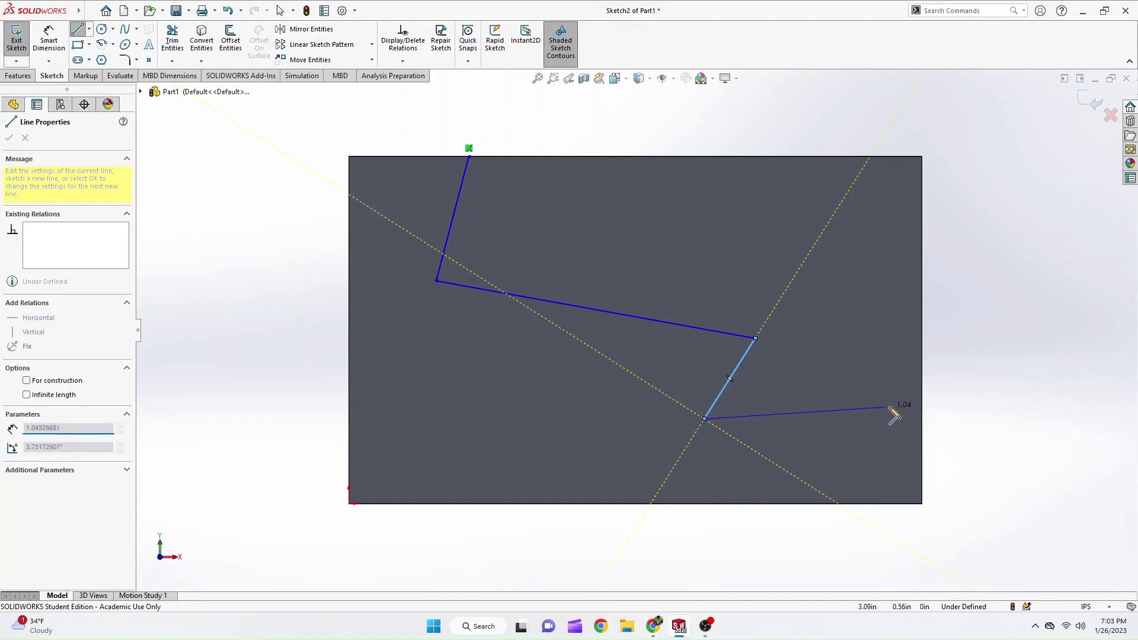
click(923, 403)
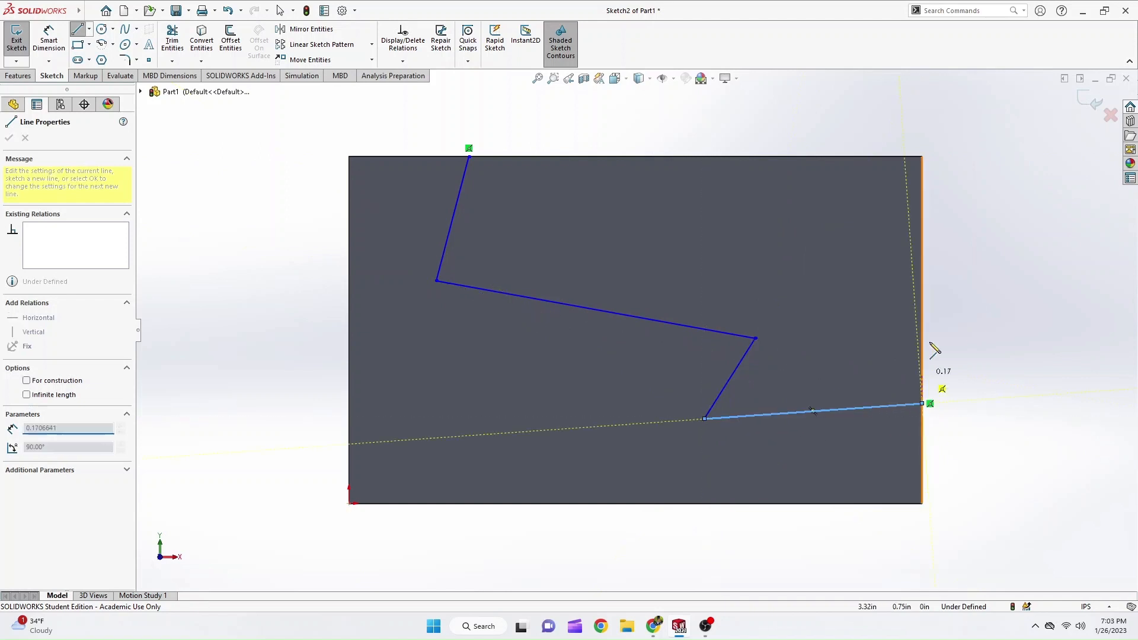
click(922, 156)
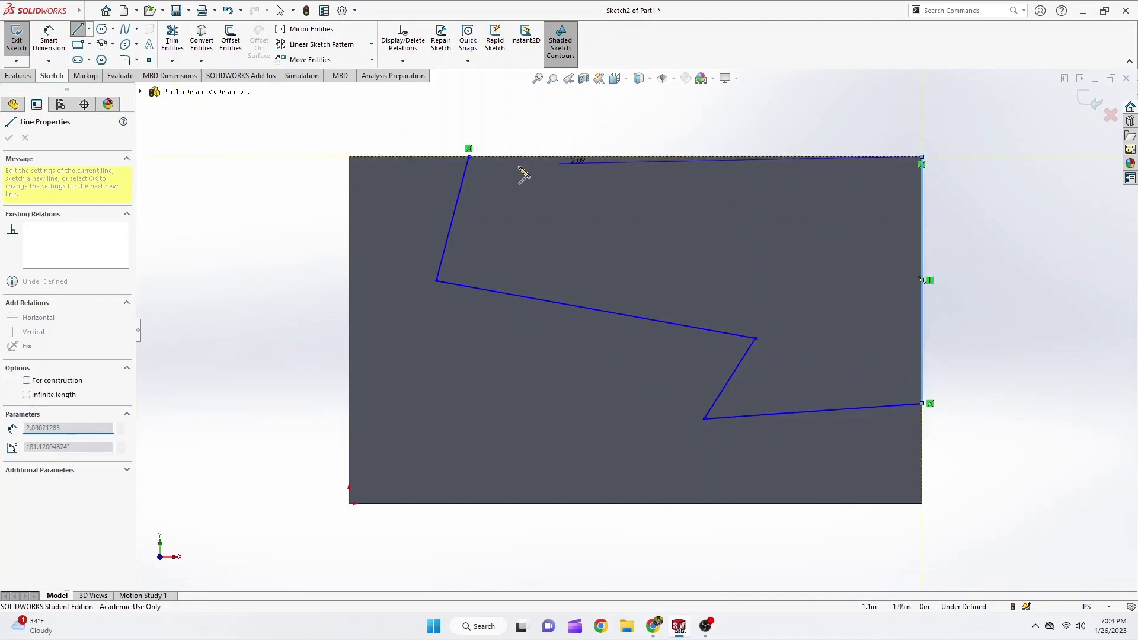
click(469, 158)
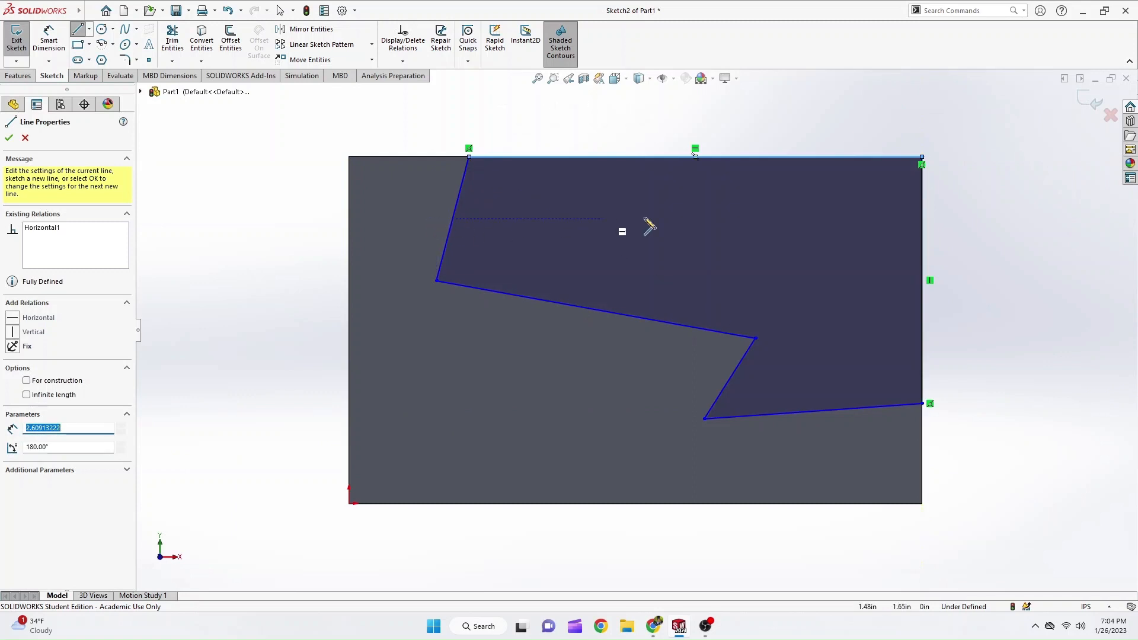
Finish the Line command, and move the outline's inner step corner to about X 1.82, Y 1.25 in.
key(Escape)
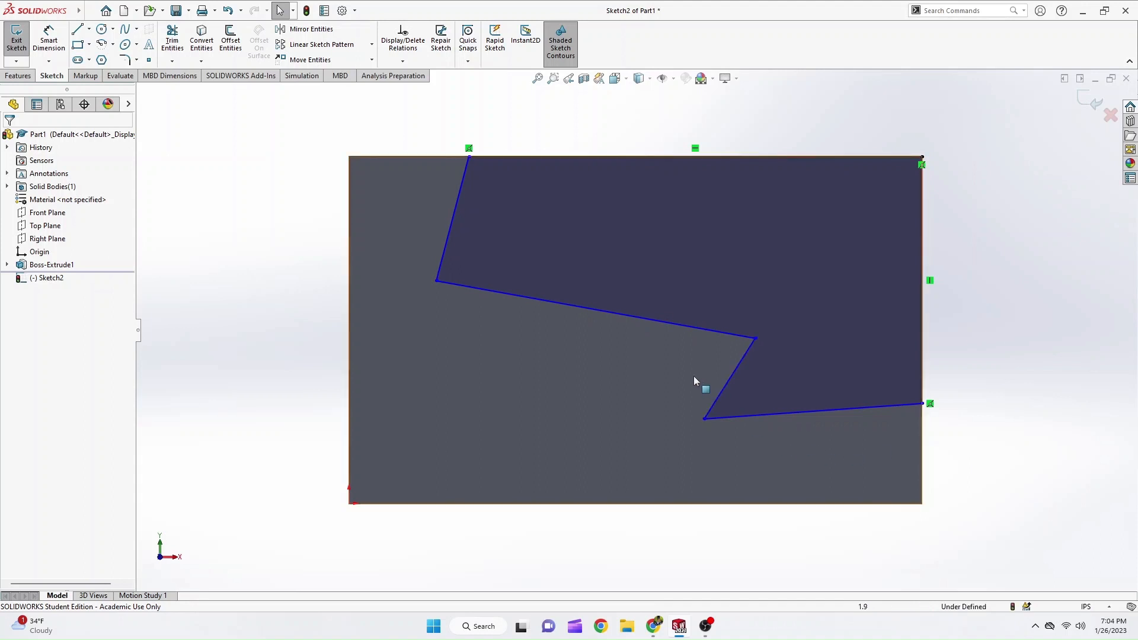
mouse_move(755, 340)
mouse_down()
mouse_move(635, 350)
mouse_move(414, 421)
mouse_move(321, 241)
mouse_move(660, 285)
mouse_move(539, 262)
mouse_move(386, 205)
mouse_move(666, 290)
mouse_up()
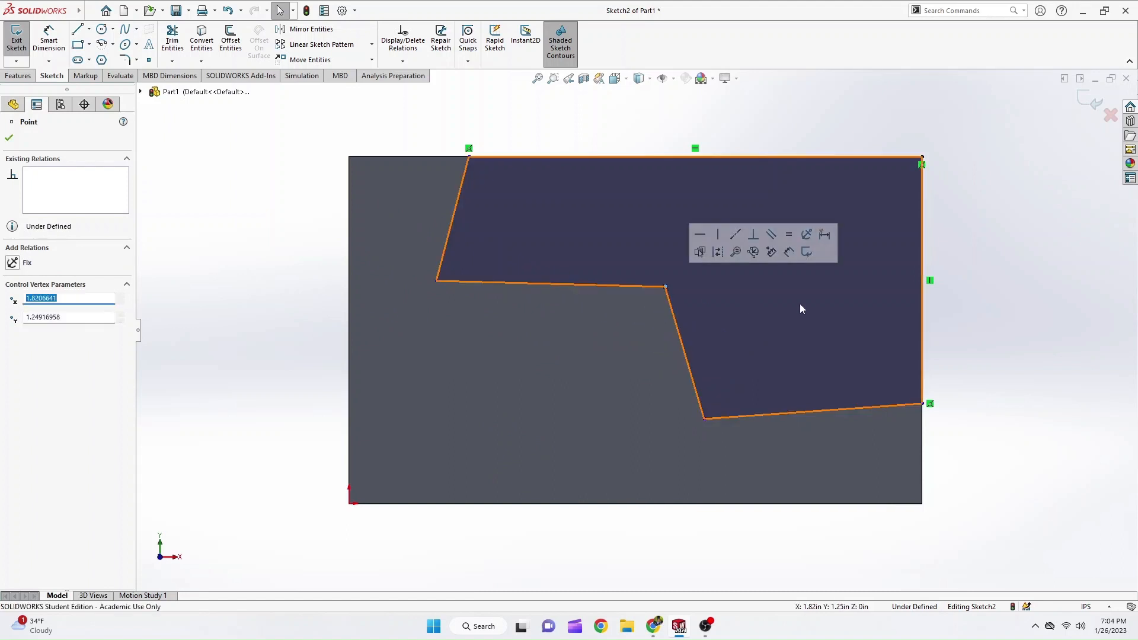
click(999, 419)
right_drag(972, 489, 988, 380)
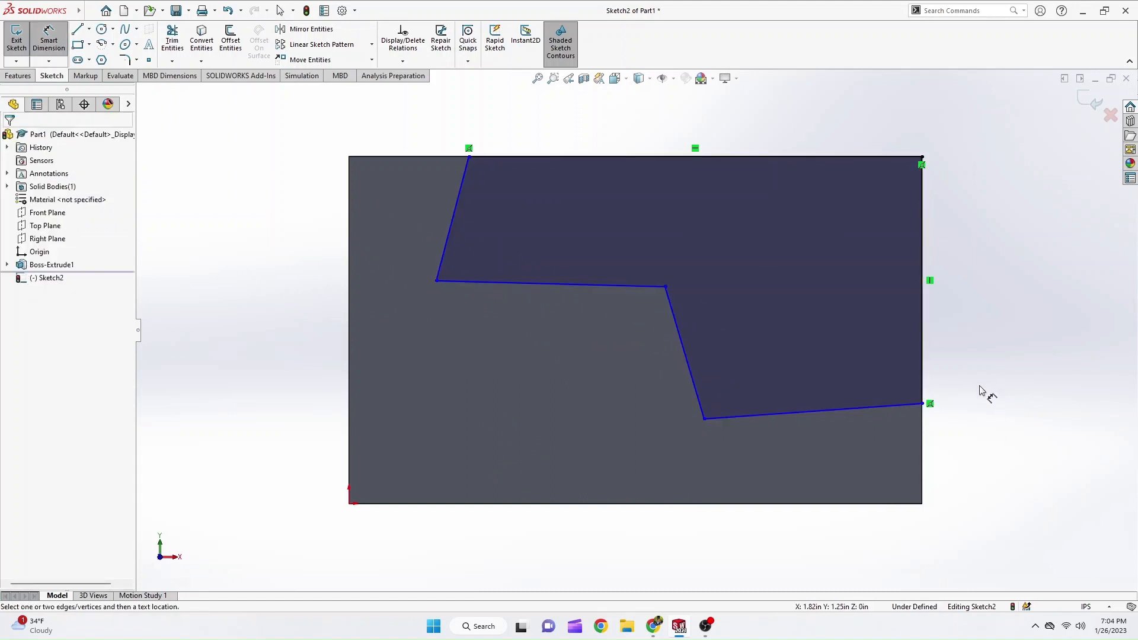
key(Escape)
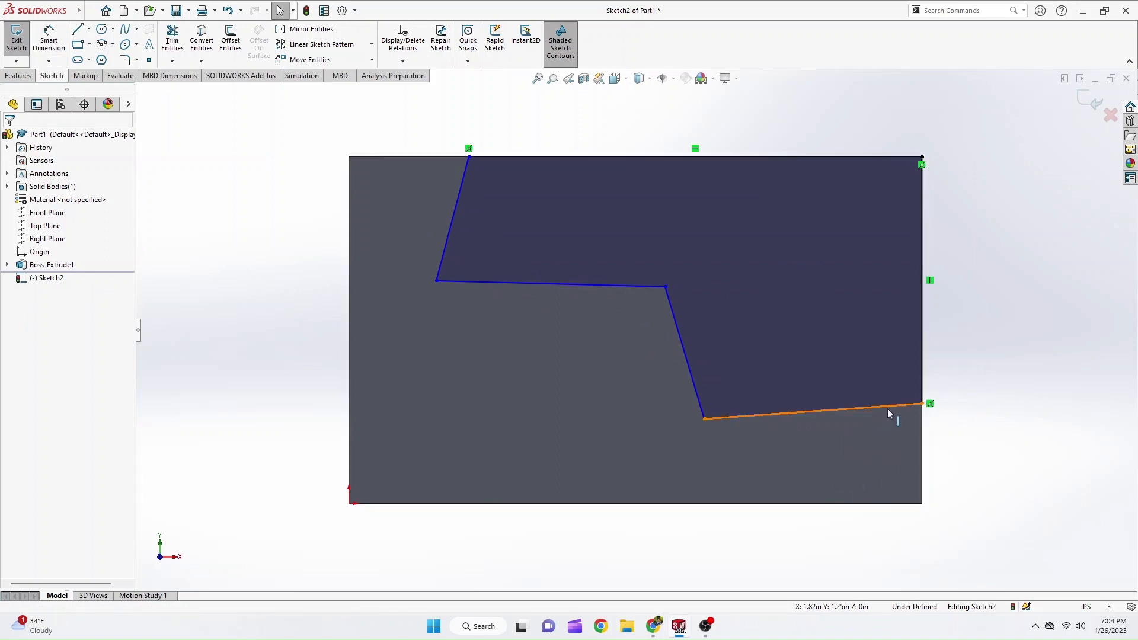
Make the outline's lowest line parallel to the block's bottom edge.
click(758, 418)
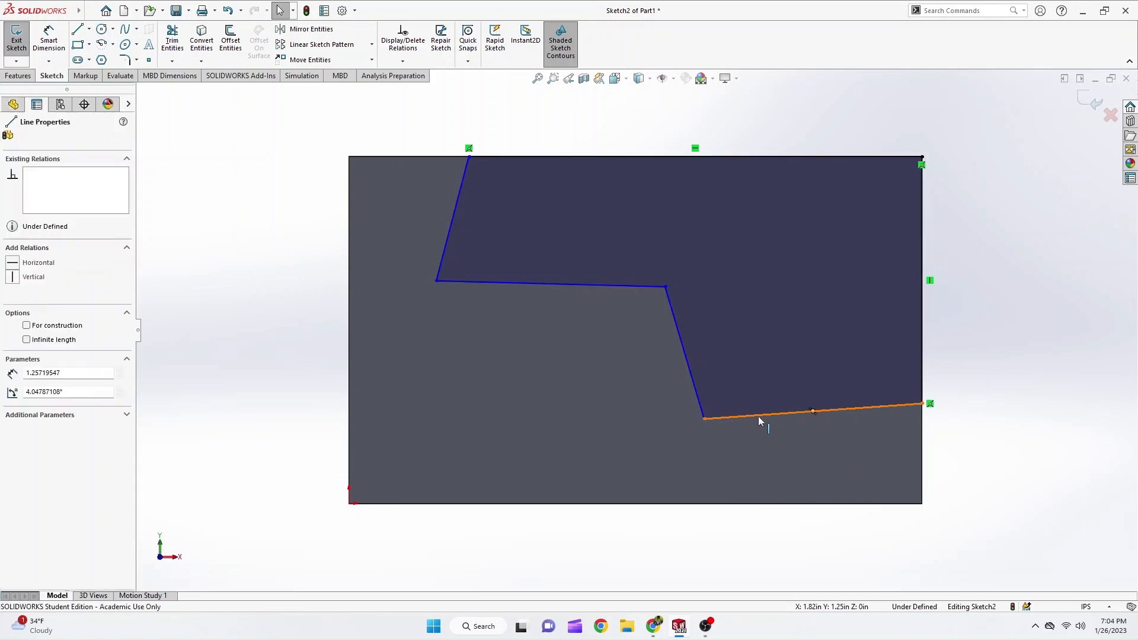
ctrl+click(686, 505)
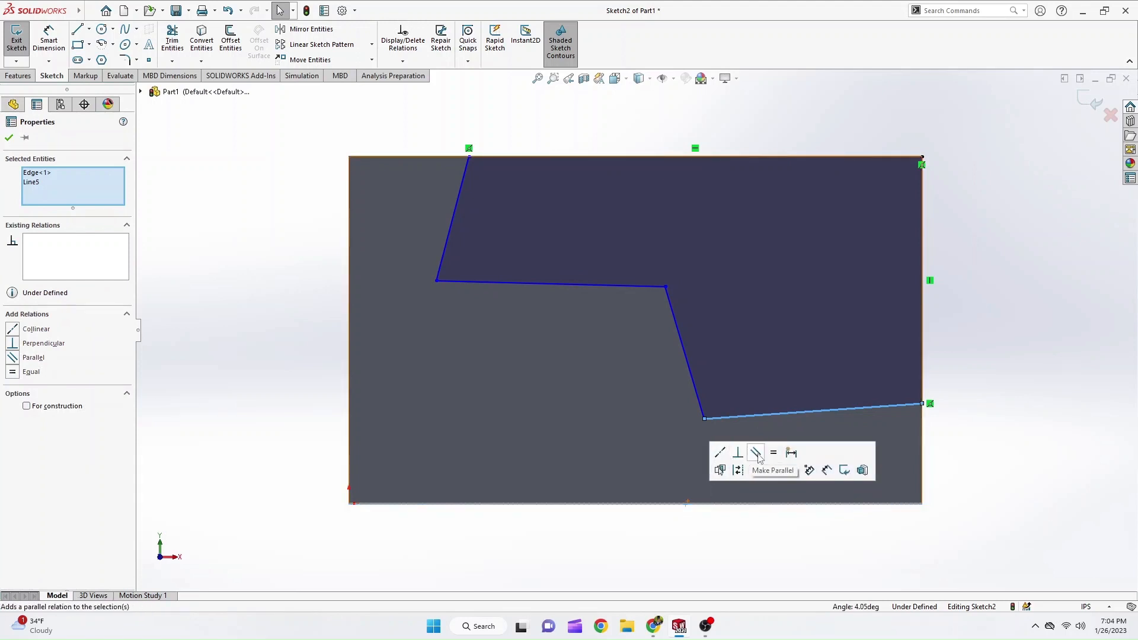
click(756, 453)
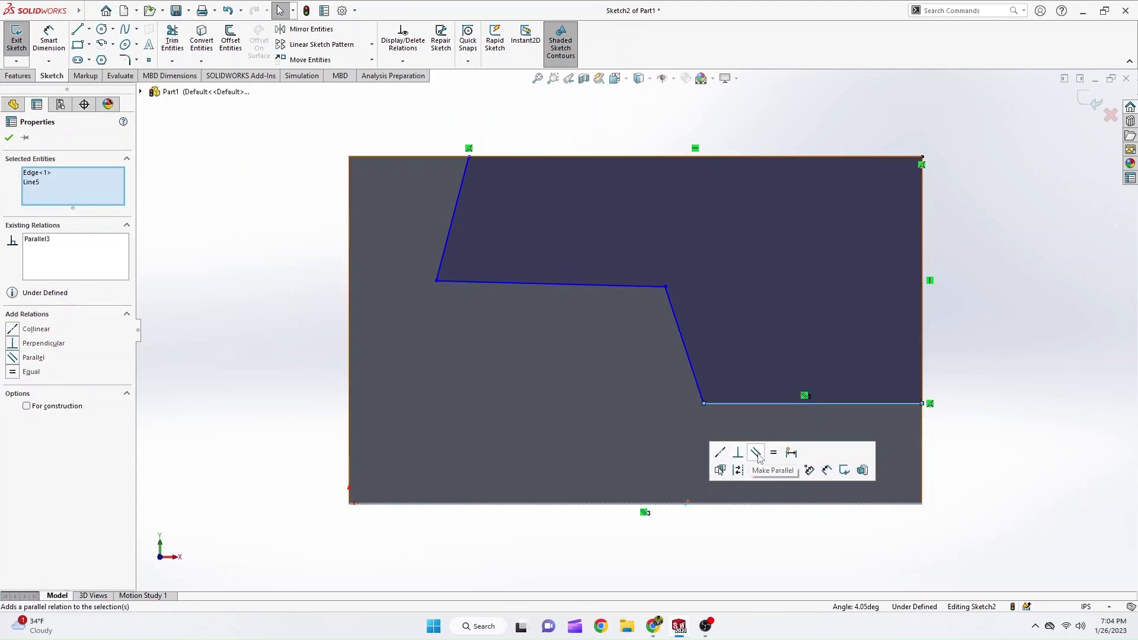
Make the slanted line rising from the outline's lowest line vertical.
ctrl+click(691, 365)
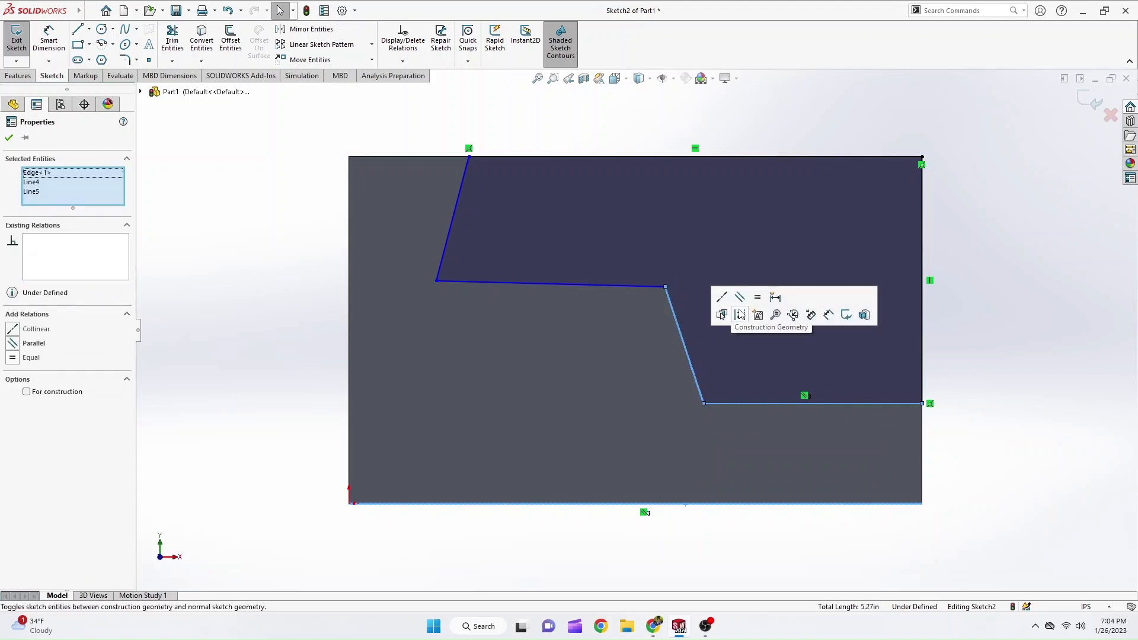
key(Escape)
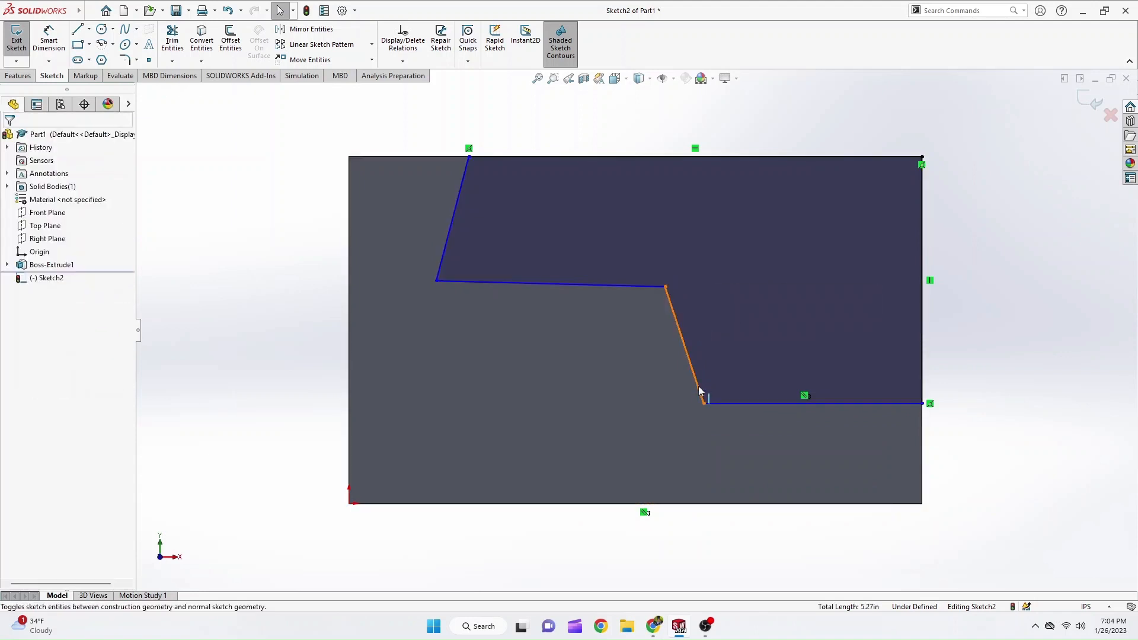
click(699, 391)
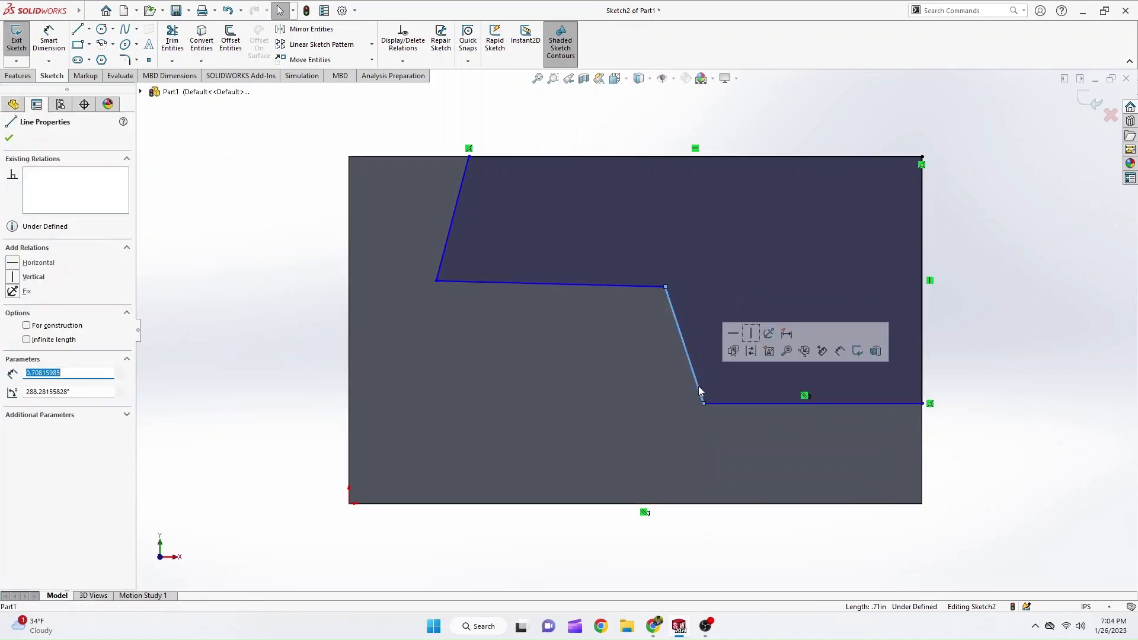
click(752, 334)
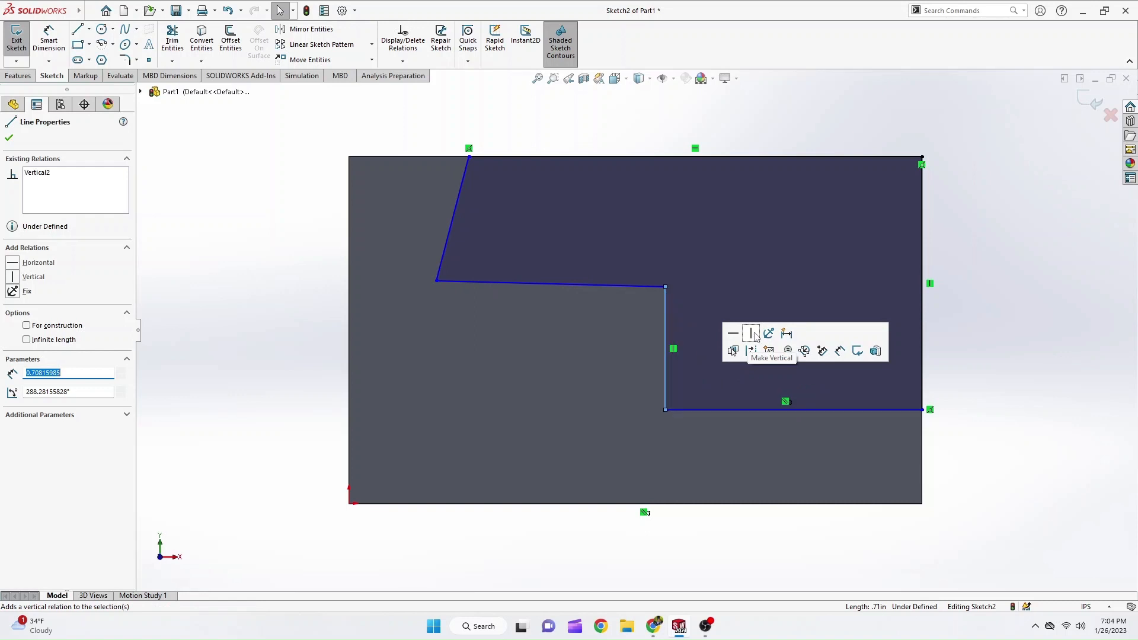
key(Escape)
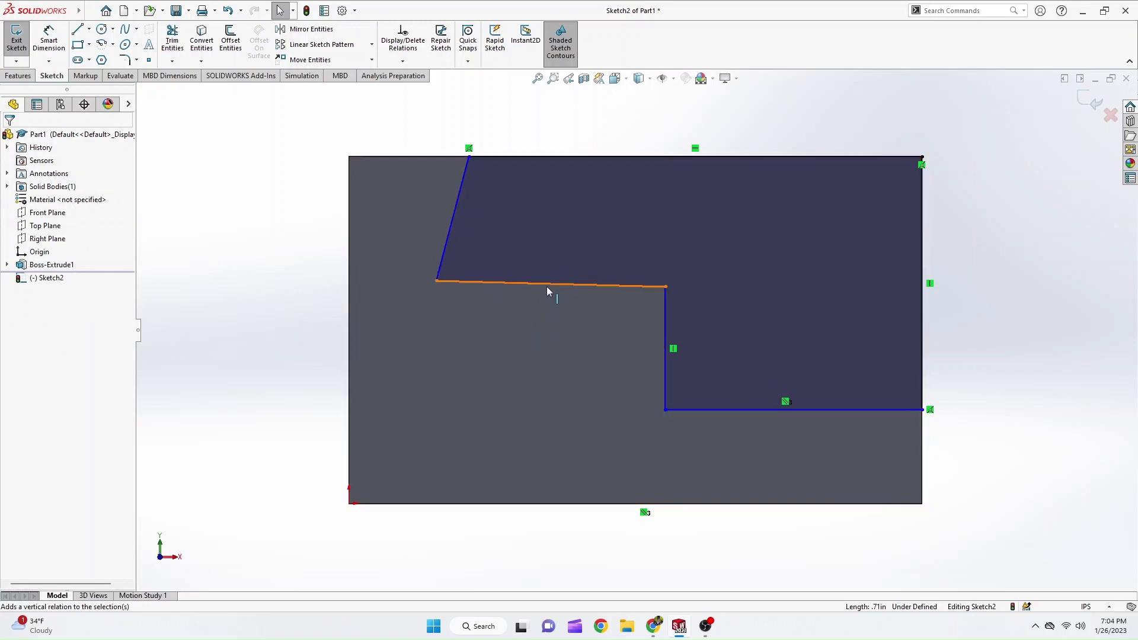
Make the upper step's nearly horizontal line parallel to the block's bottom edge.
click(515, 283)
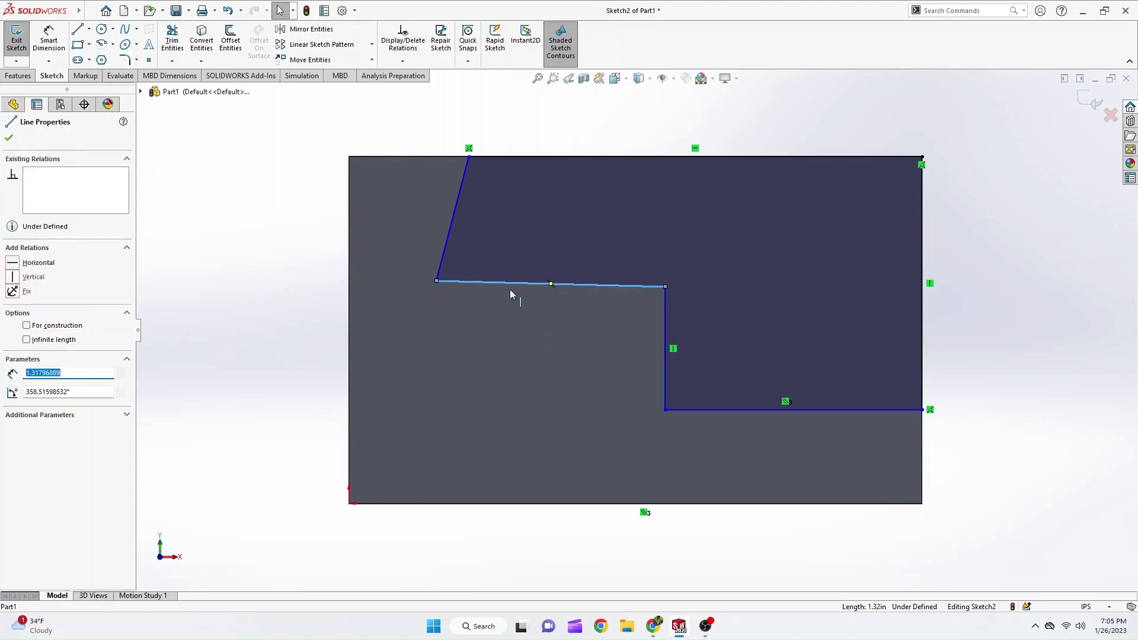
ctrl+click(439, 504)
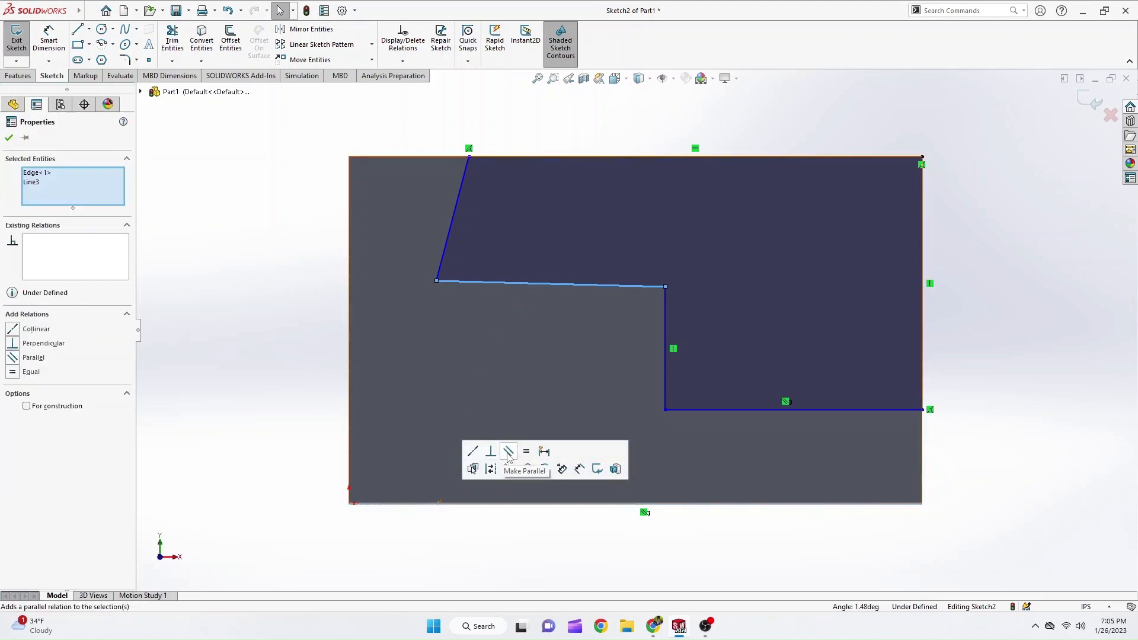
click(509, 453)
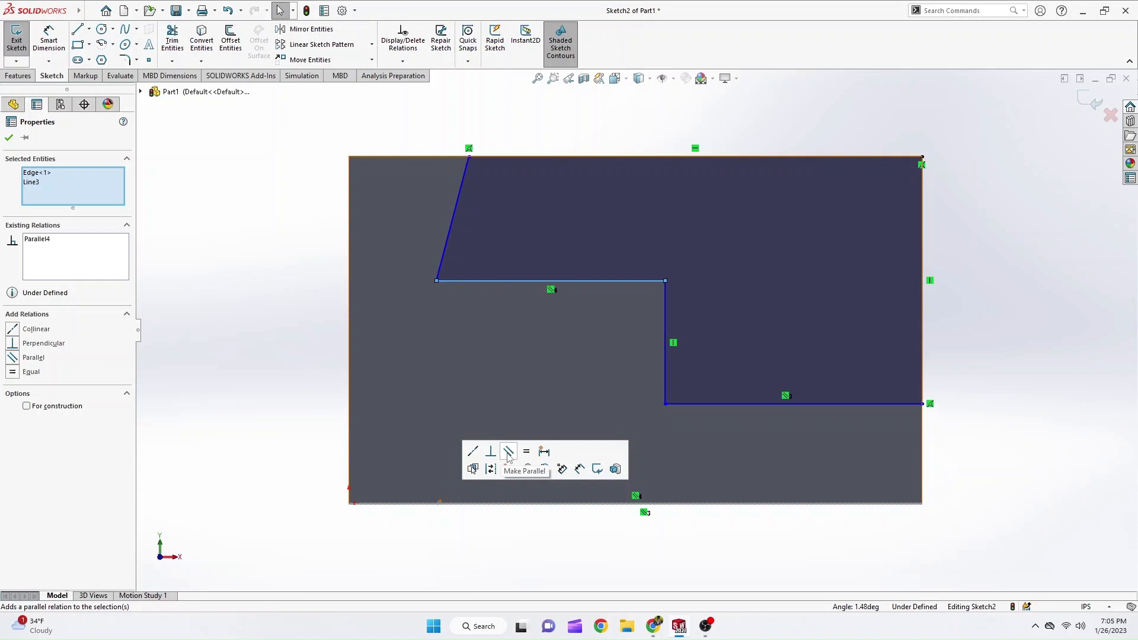
click(511, 347)
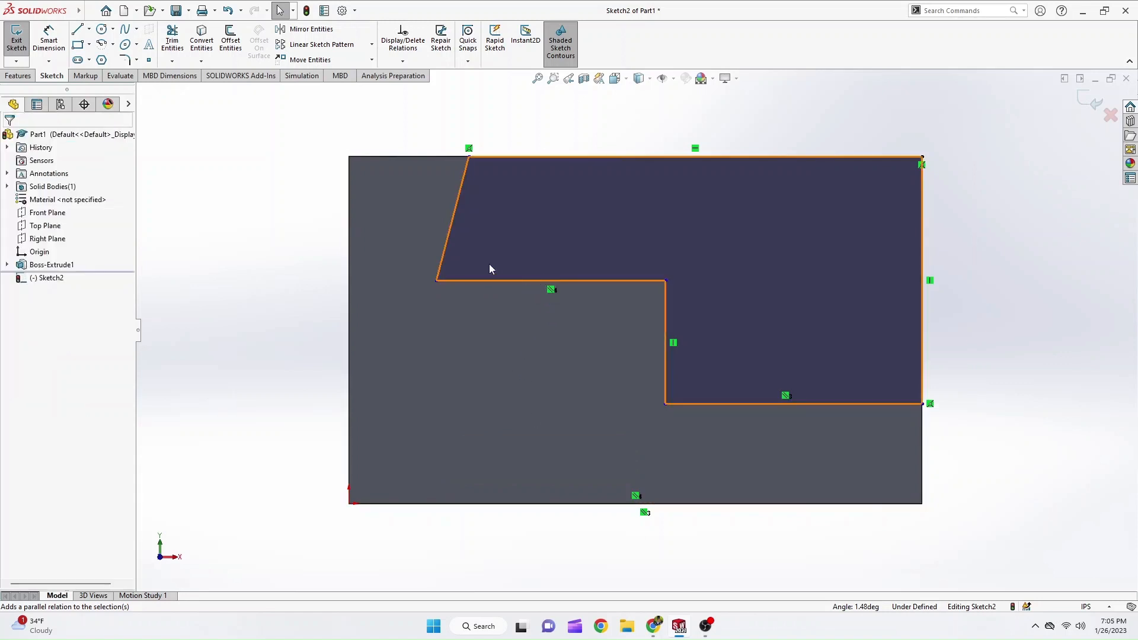
Make the outline's remaining slanted line perpendicular to the upper step's horizontal line.
click(450, 239)
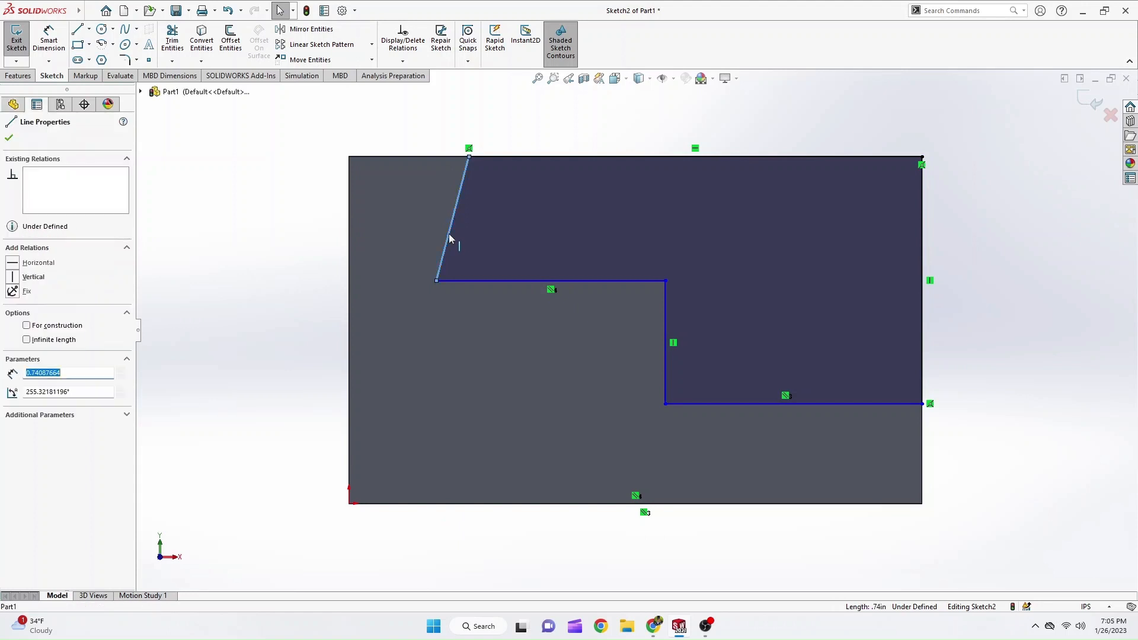
ctrl+click(457, 279)
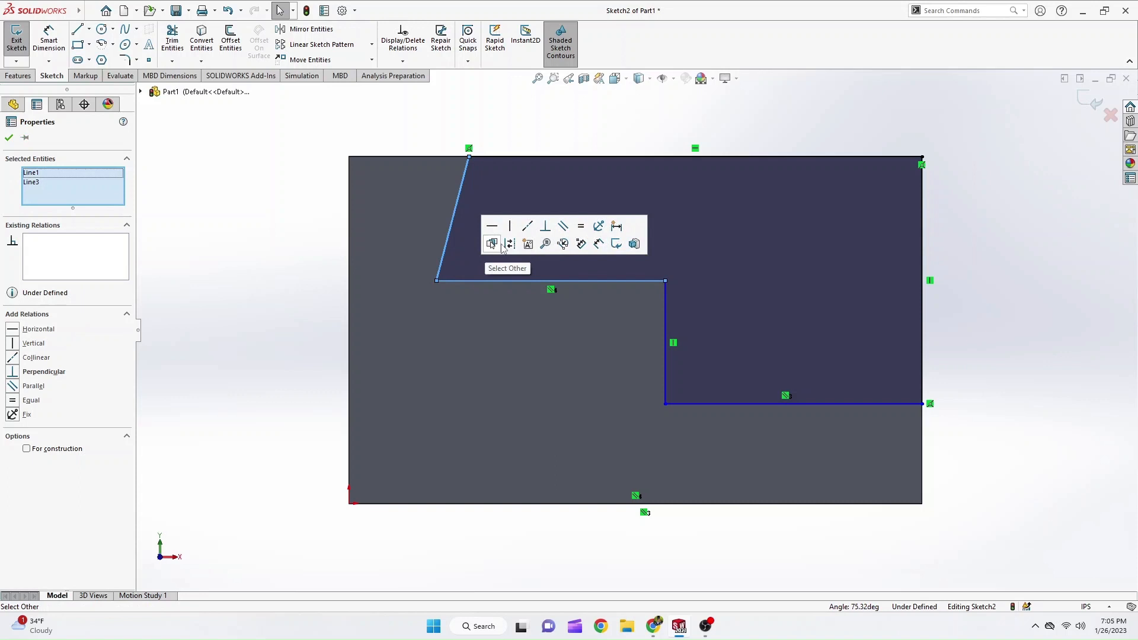
click(546, 226)
key(Escape)
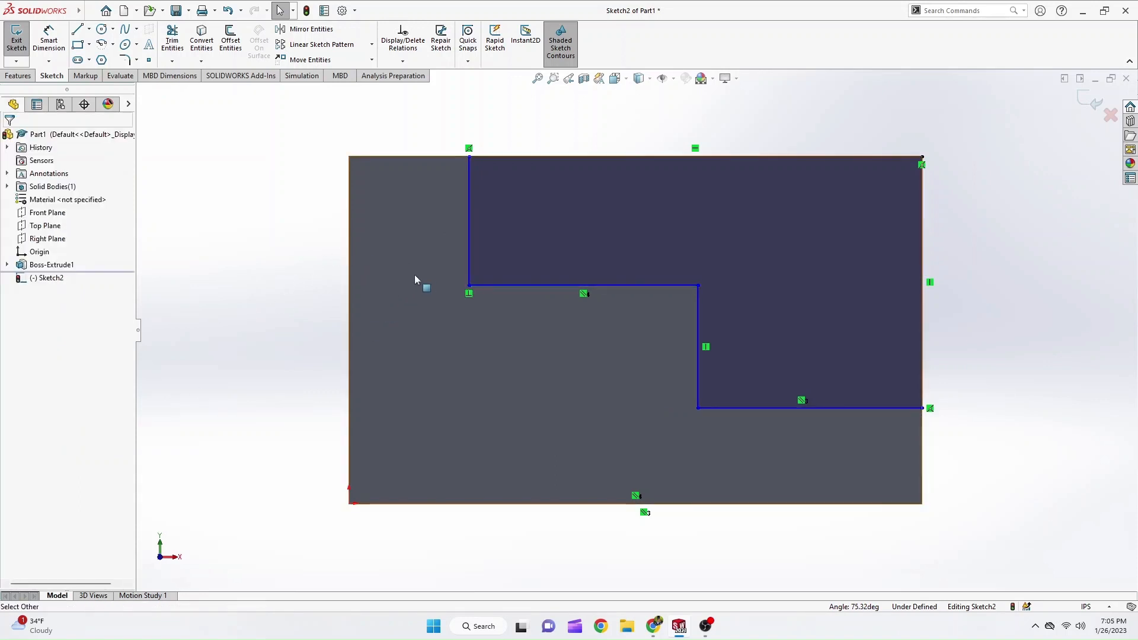
Move the corner where the upper step's vertical and horizontal lines meet to about X 0.68, Y 1.21 in.
drag(466, 284, 385, 329)
mouse_move(468, 287)
mouse_down()
mouse_move(453, 288)
mouse_move(493, 305)
mouse_move(466, 283)
mouse_move(468, 298)
mouse_up()
click(570, 522)
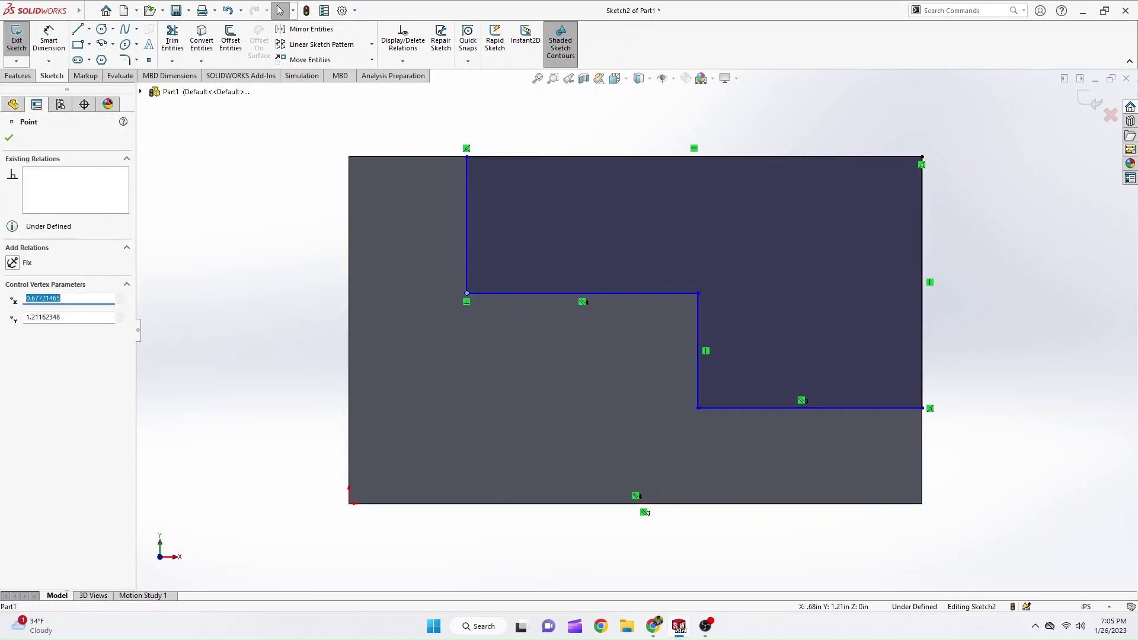
Look up the step dimensions in the PDF tutorial, and dimension the outline's lowest horizontal line to 1.75 in in SOLIDWORKS.
click(657, 632)
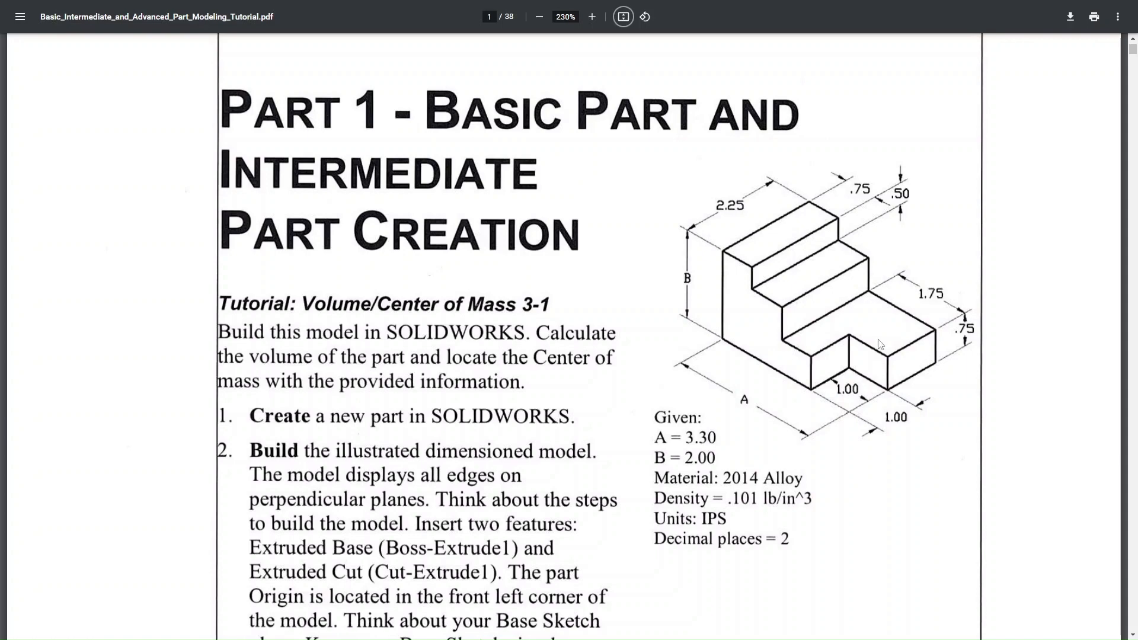
key(super+Tab)
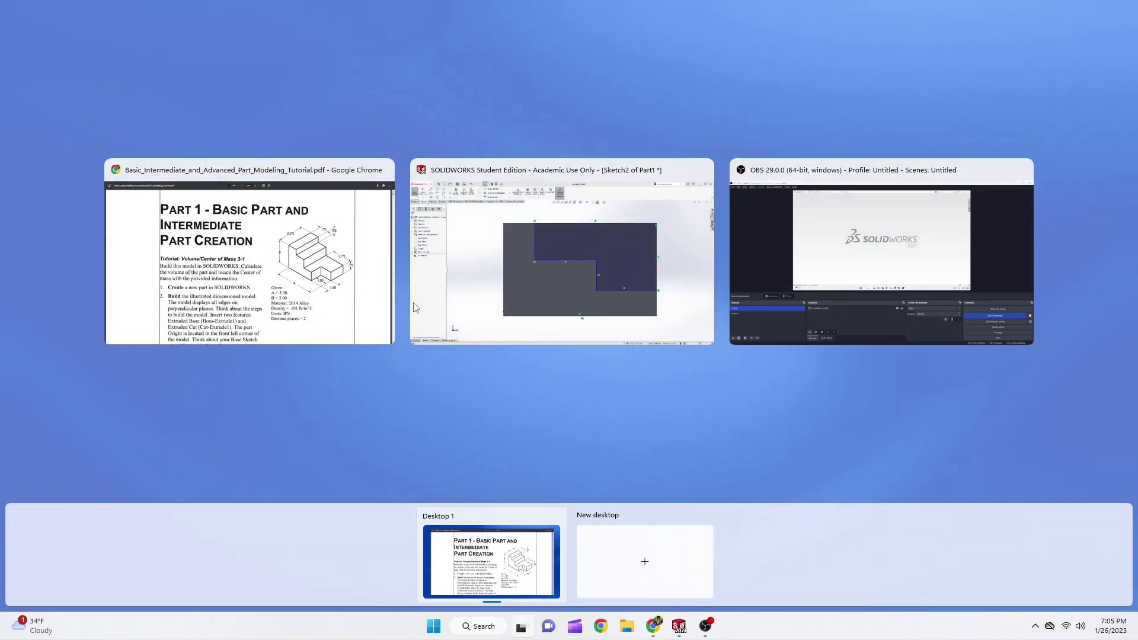
click(476, 333)
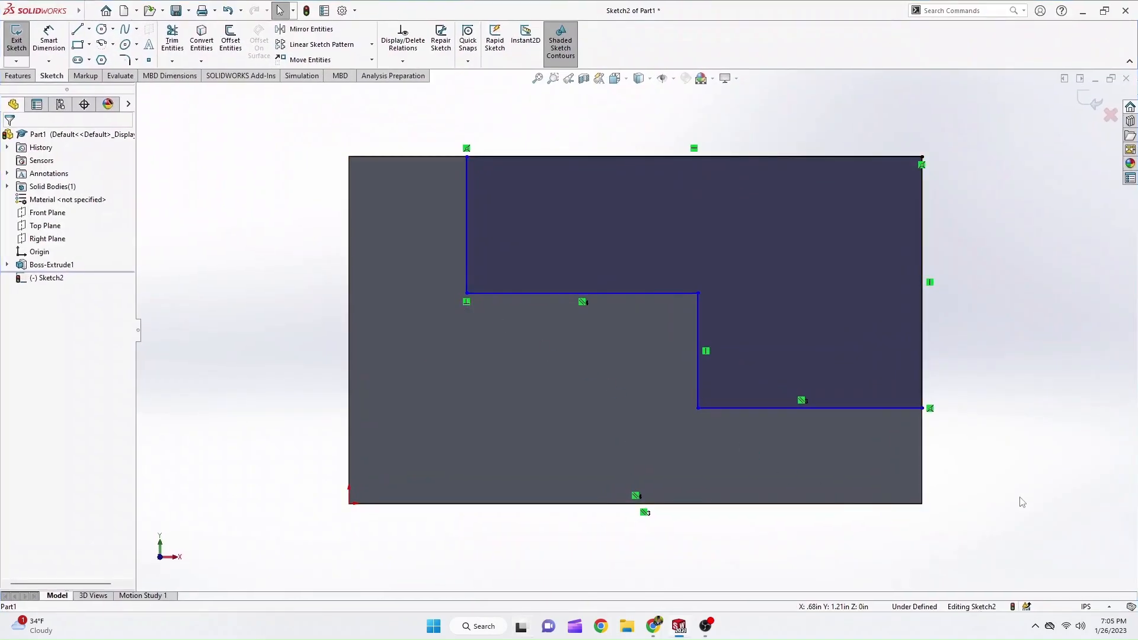
key(d)
click(838, 409)
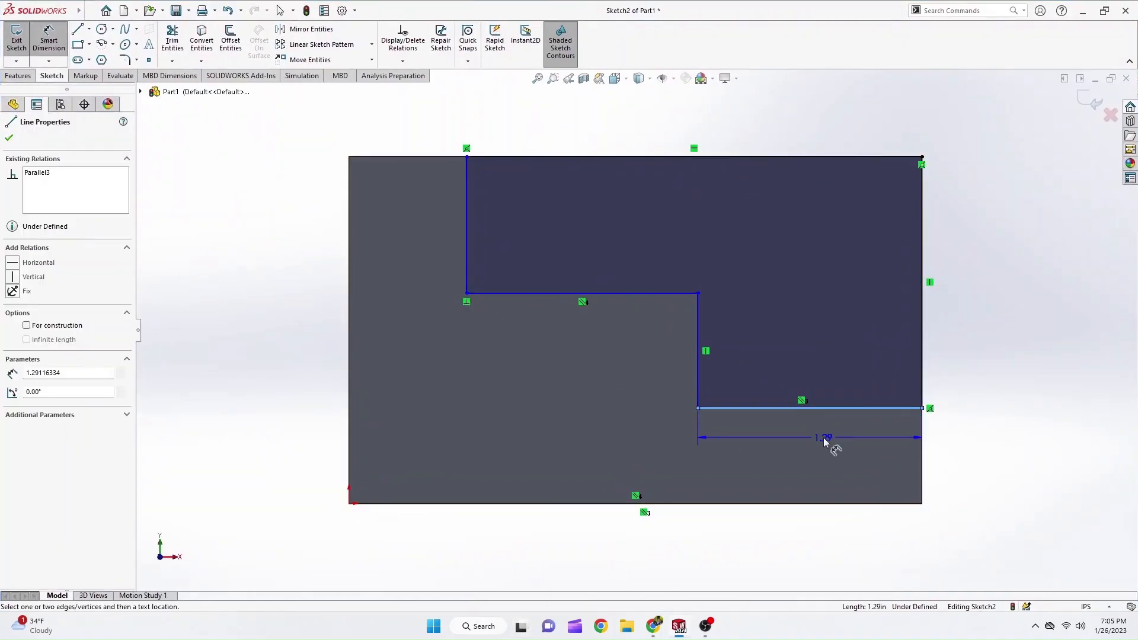
click(825, 441)
text(1.75)
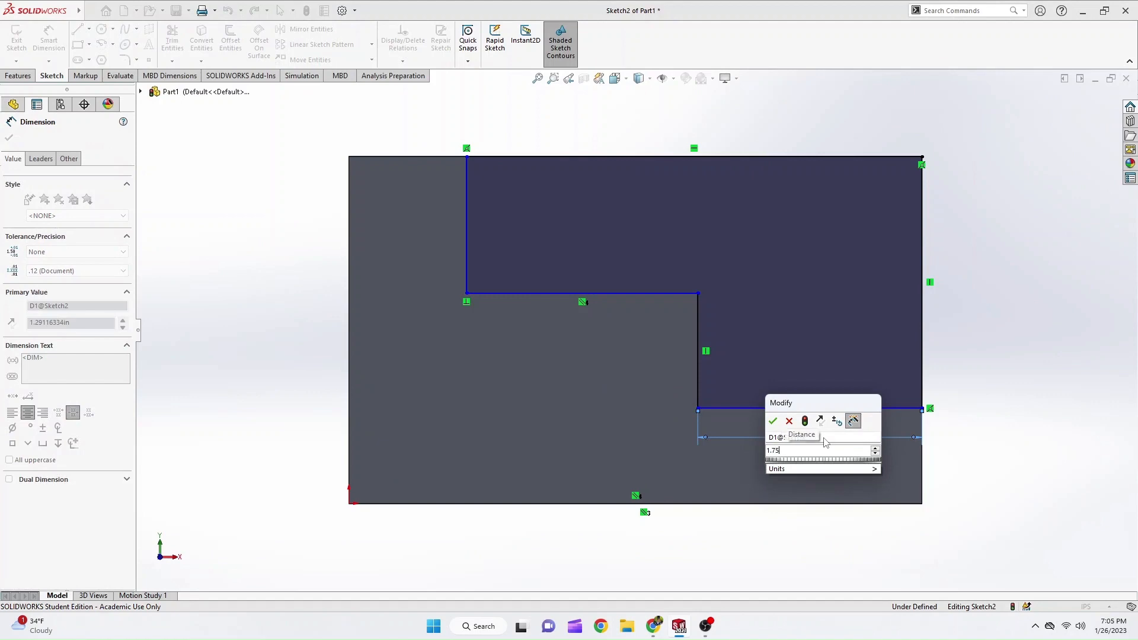
key(Return)
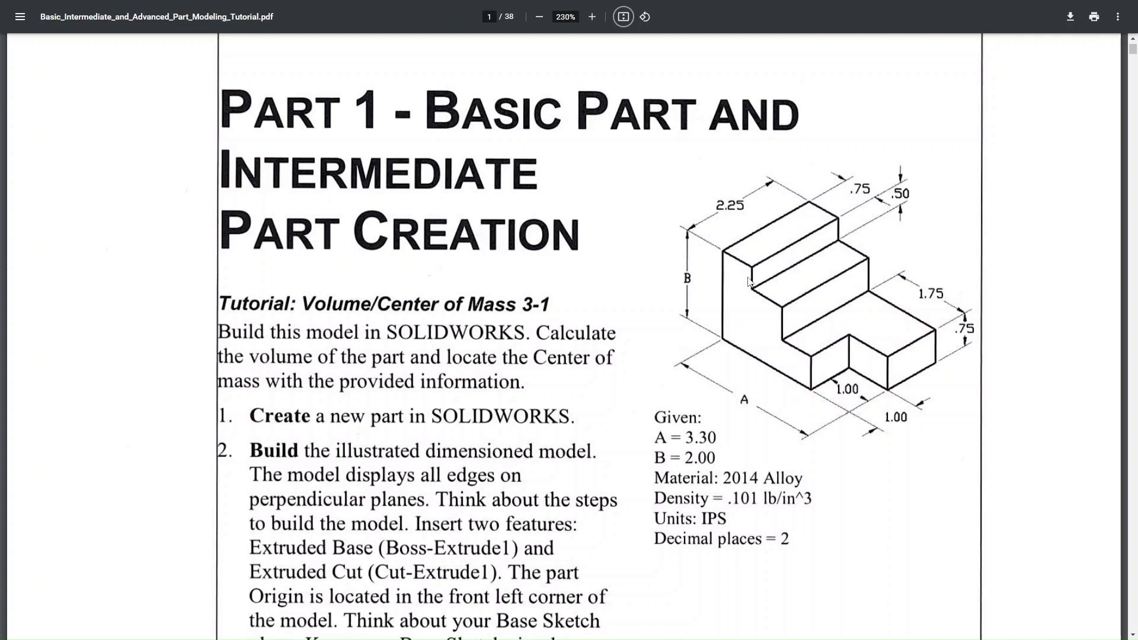
Return from the PDF tutorial to SOLIDWORKS, and dimension the upper vertical line 0.75 in from the block's left edge.
key(alt+Tab)
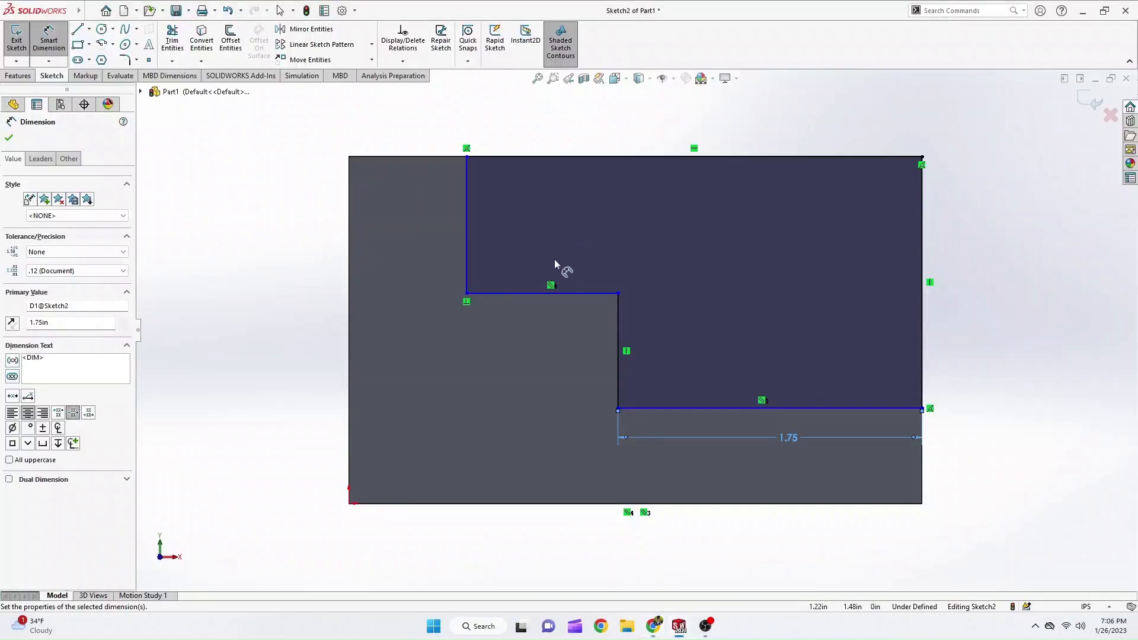
click(351, 221)
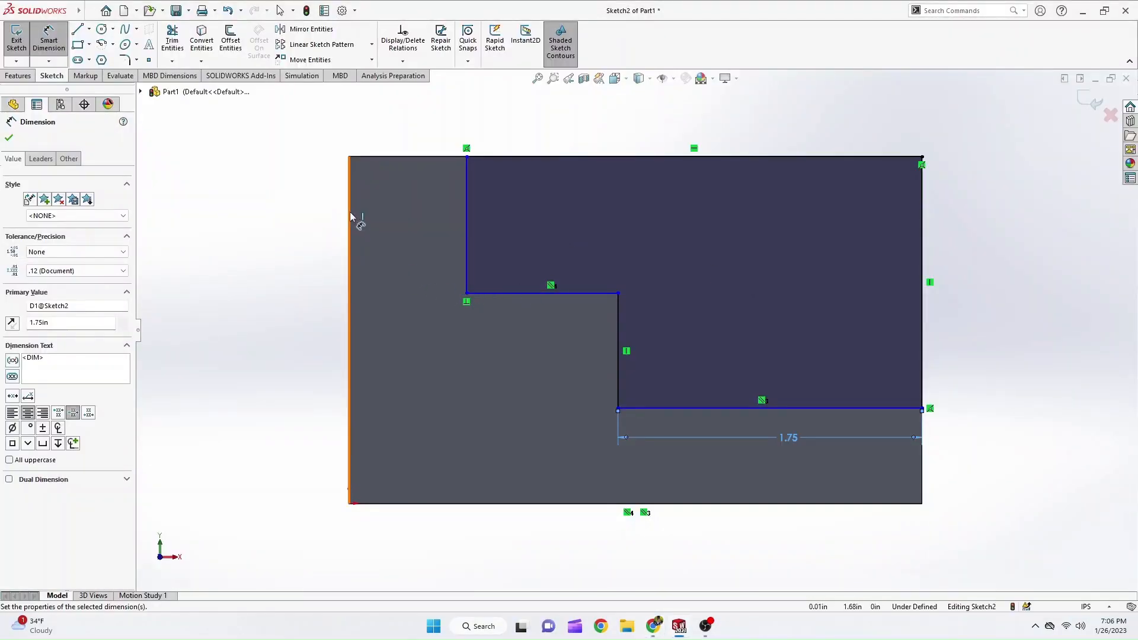
click(465, 194)
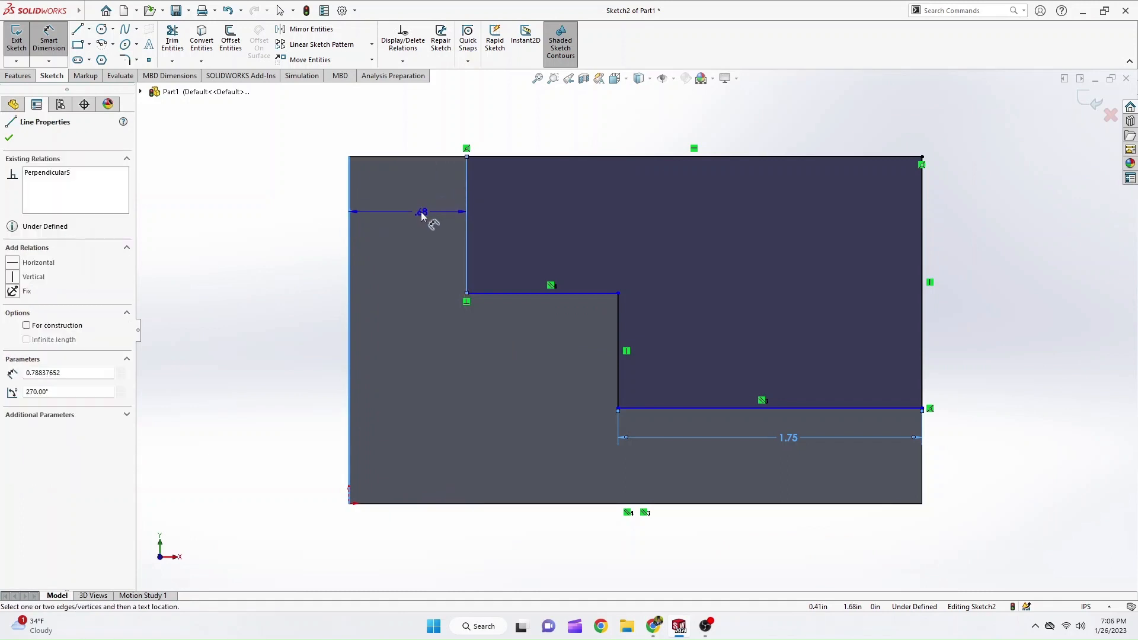
click(426, 218)
mouse_move(418, 177)
mouse_down()
mouse_move(385, 140)
mouse_move(404, 85)
mouse_up()
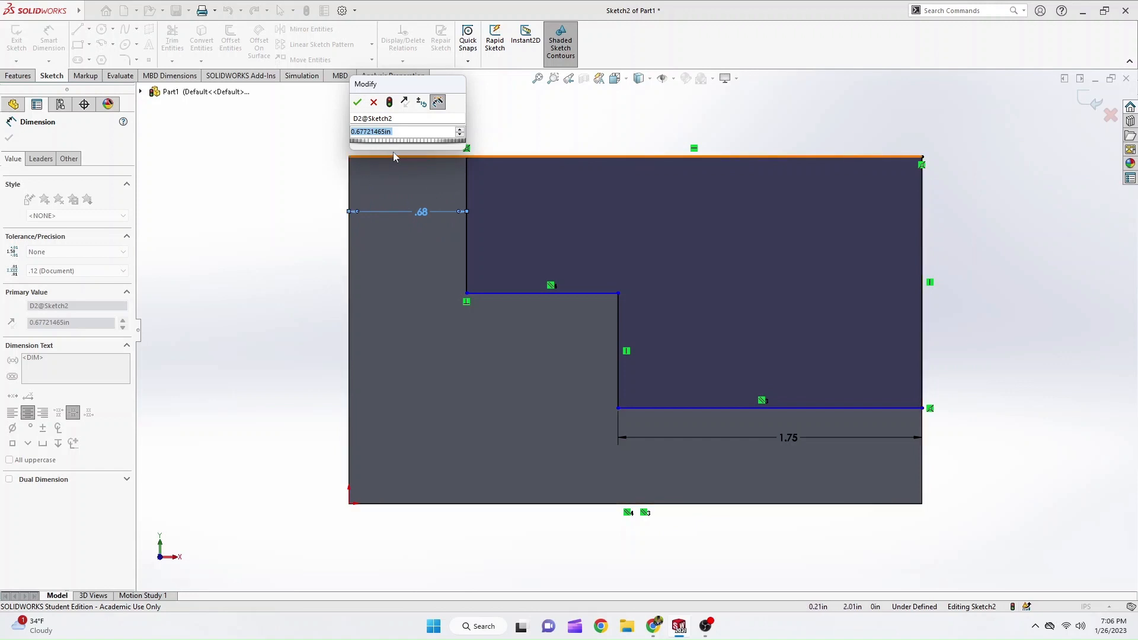
text(.75)
key(Return)
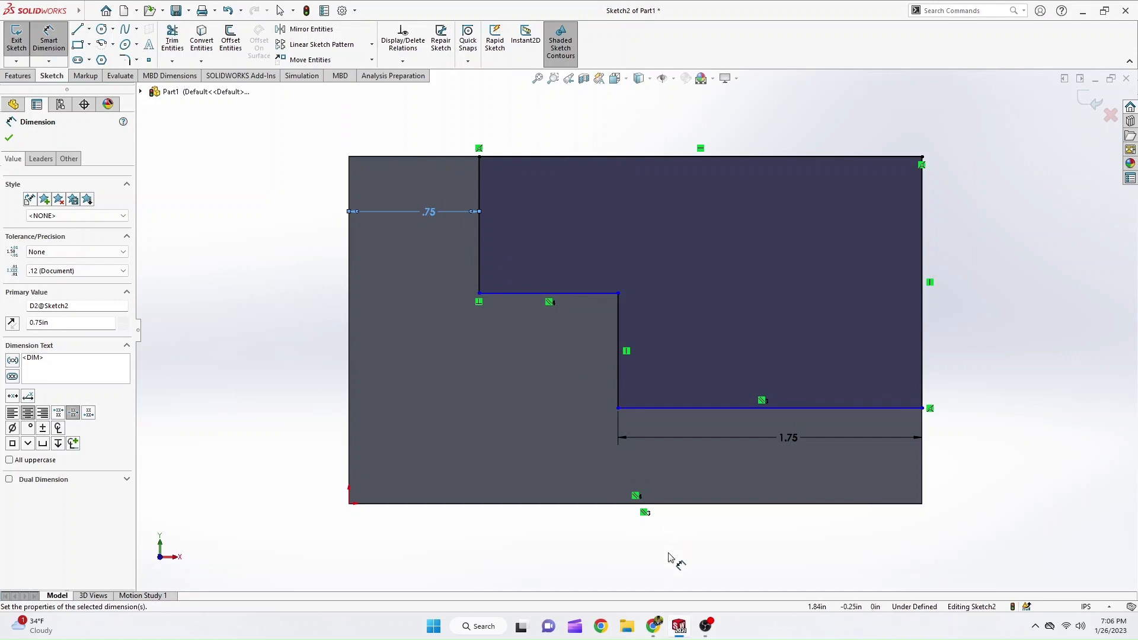
Look up the upper step's height in the PDF tutorial, and dimension the outline's upper vertical line to 0.5 in in SOLIDWORKS.
key(alt+Tab)
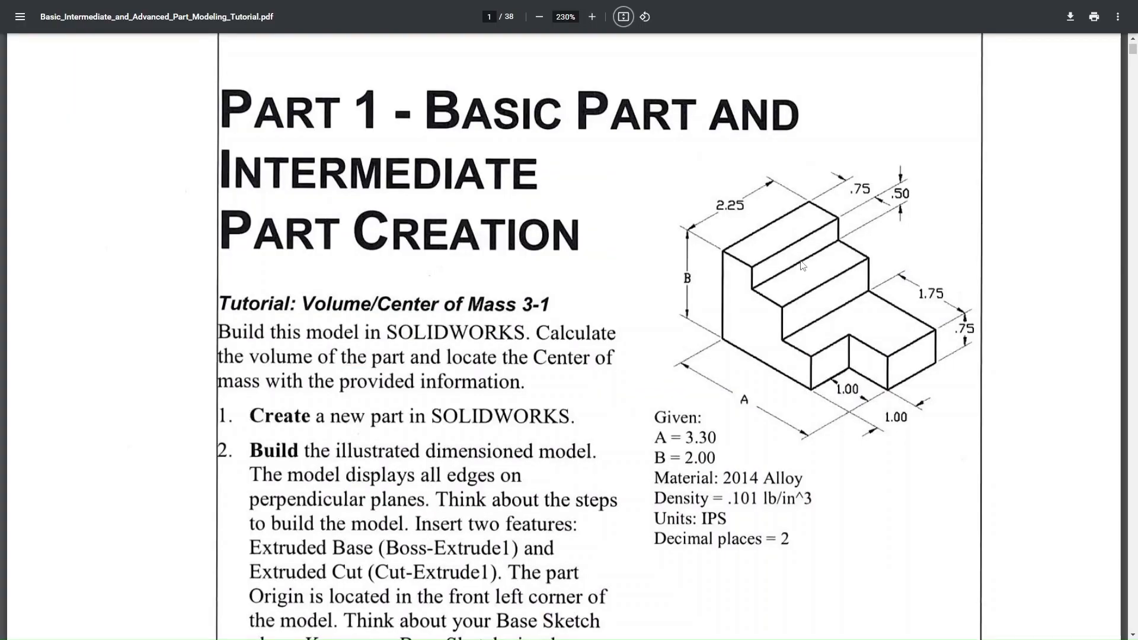
key(alt+Tab)
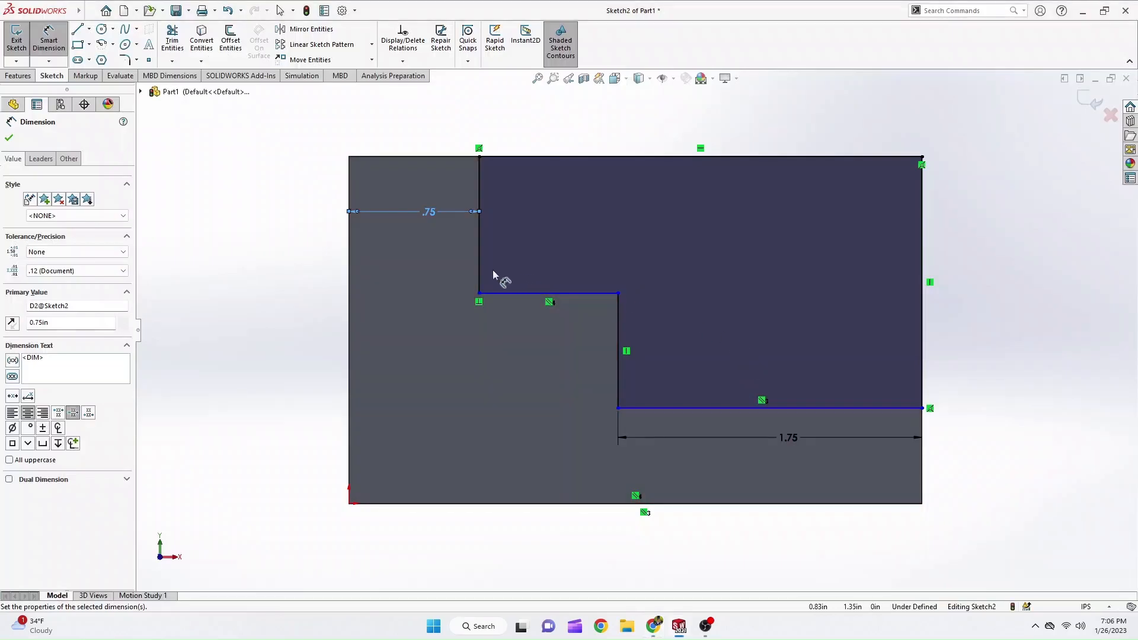
click(476, 267)
click(455, 254)
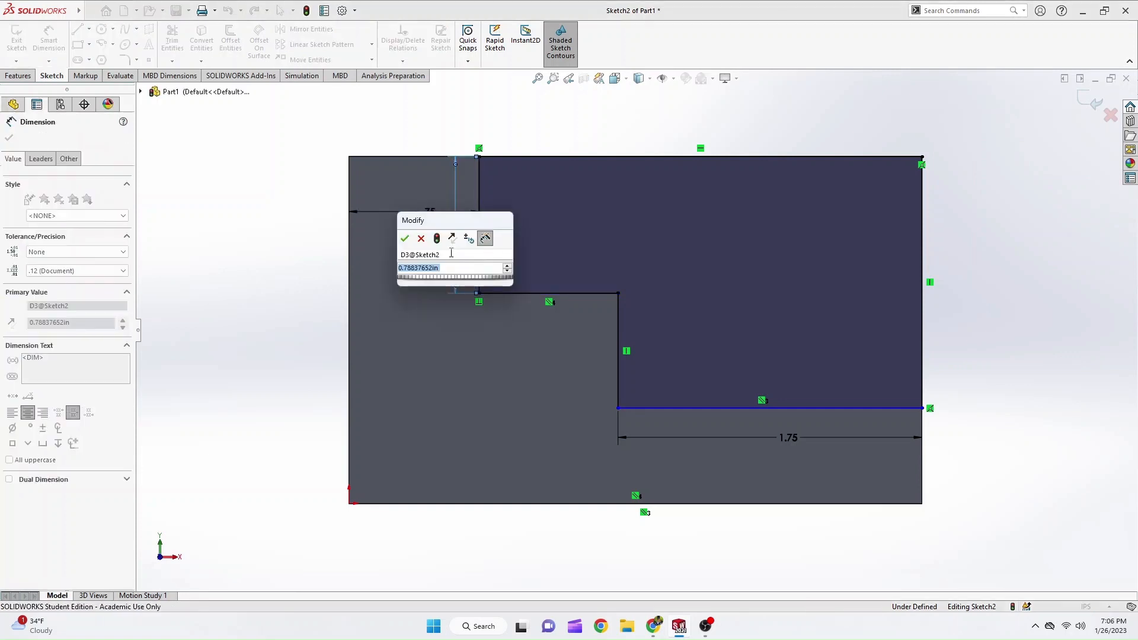
text(.5)
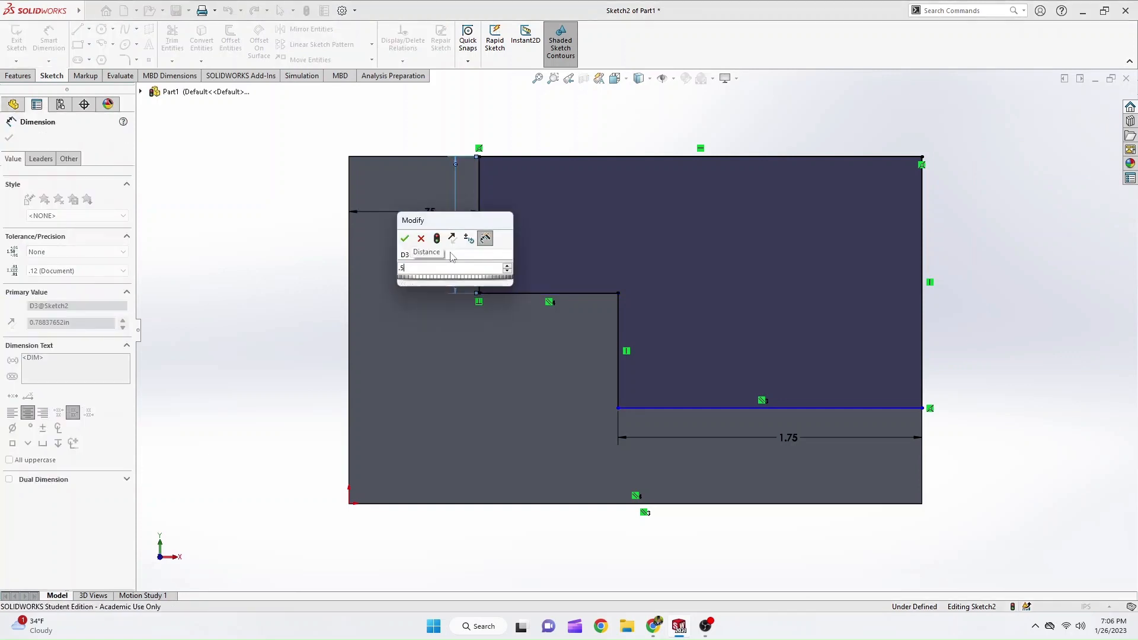
key(Return)
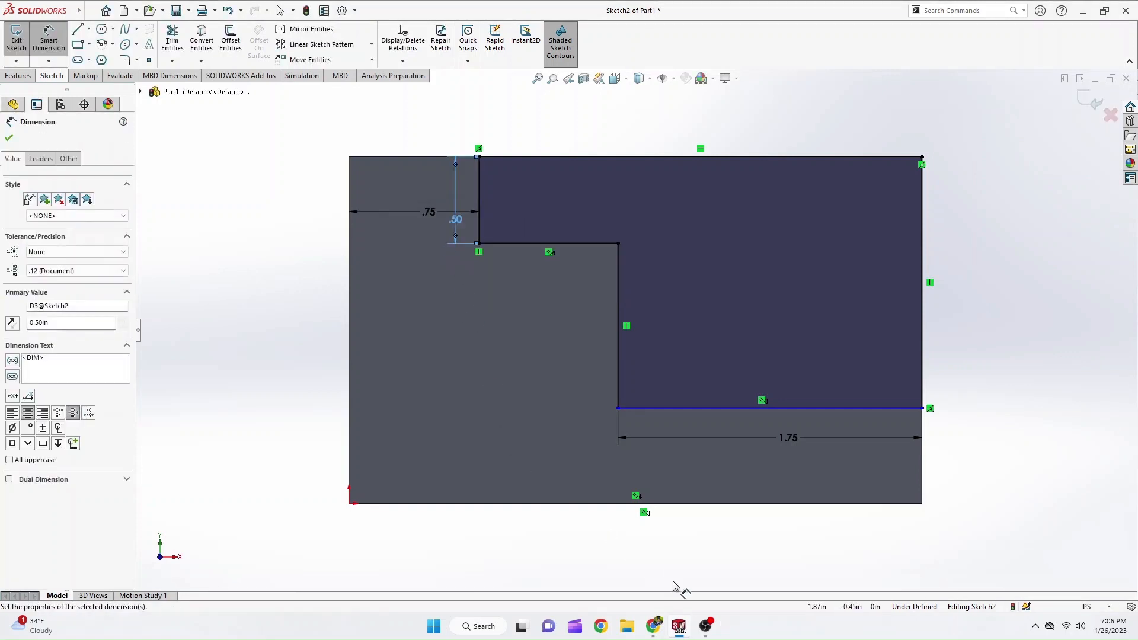
Check the base height in the PDF tutorial, and dimension the outline's lowest horizontal line 0.75 in above the block's bottom edge in SOLIDWORKS.
key(alt+Tab)
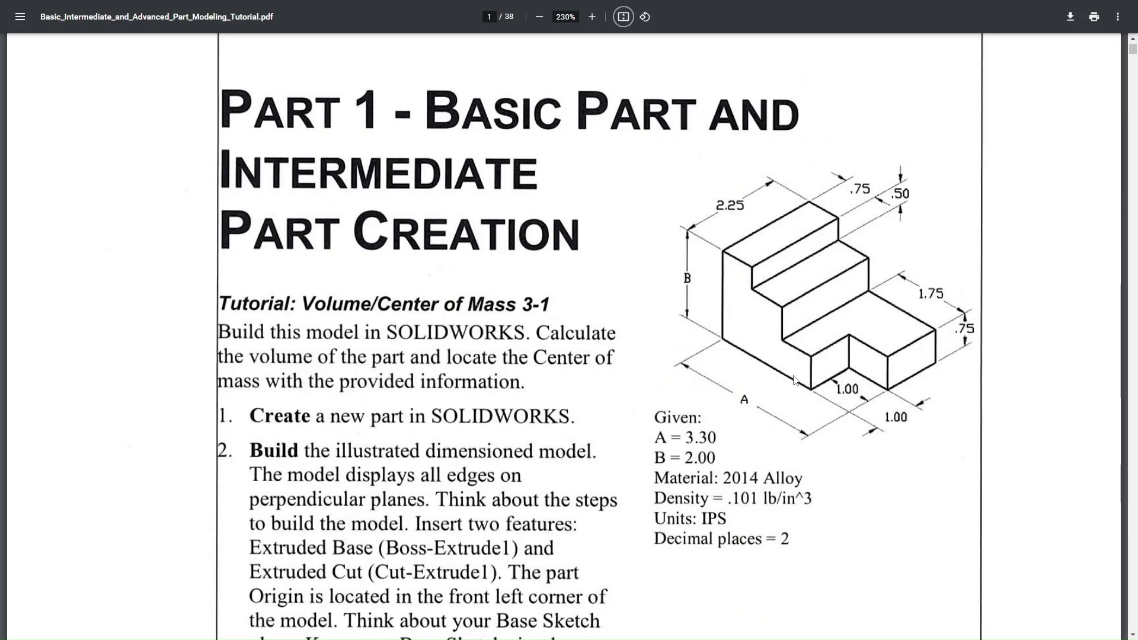
key(alt+Tab)
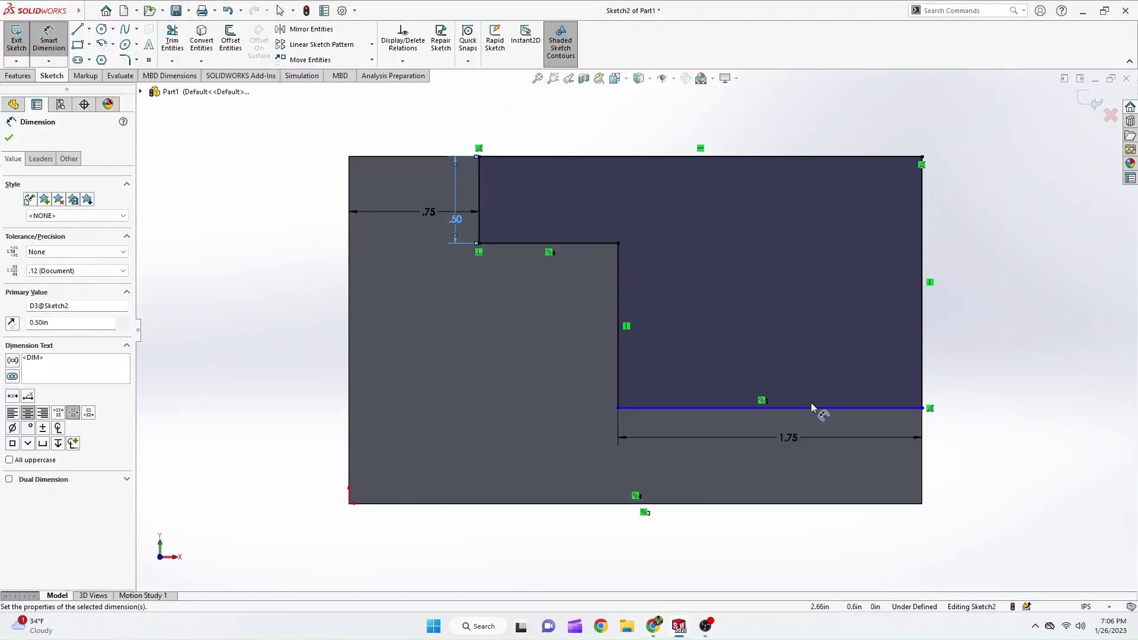
click(816, 408)
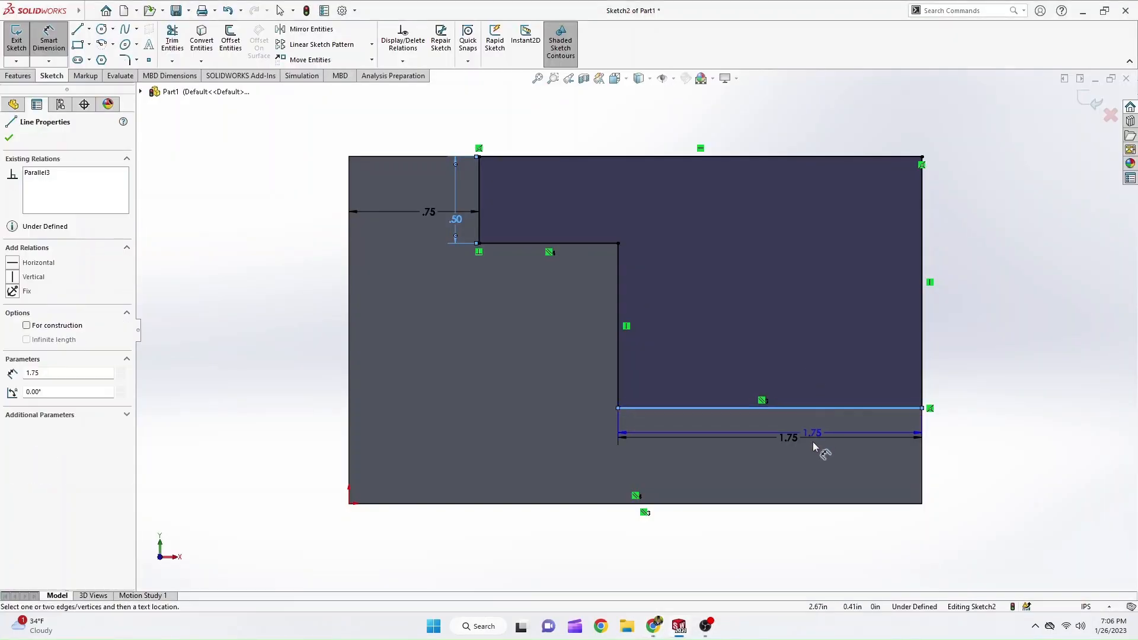
click(818, 504)
click(828, 485)
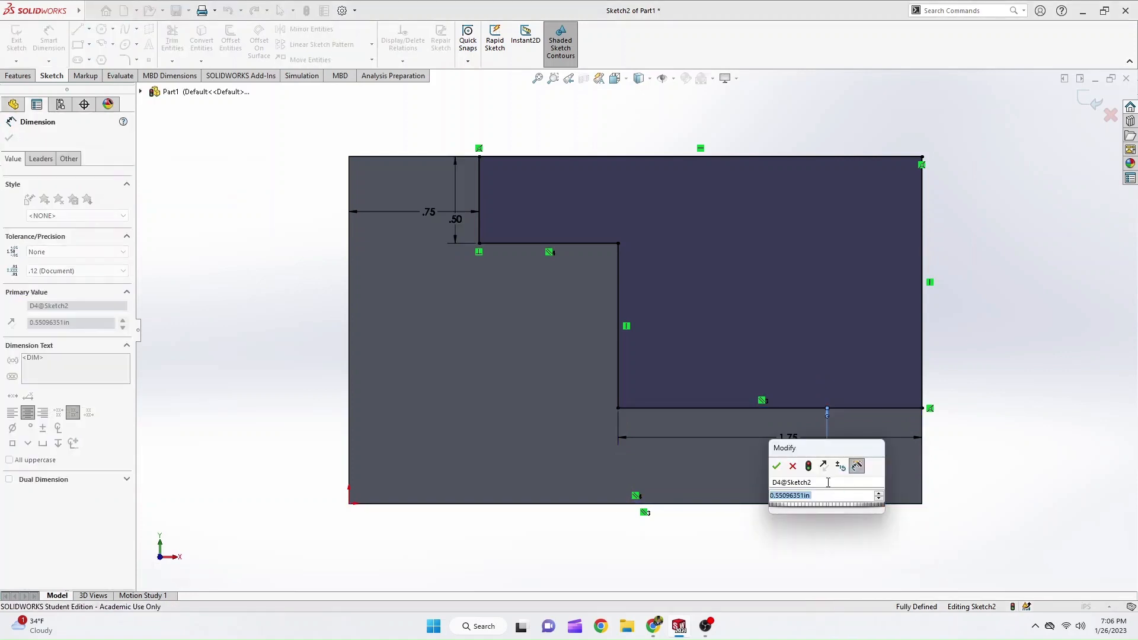
text(.75)
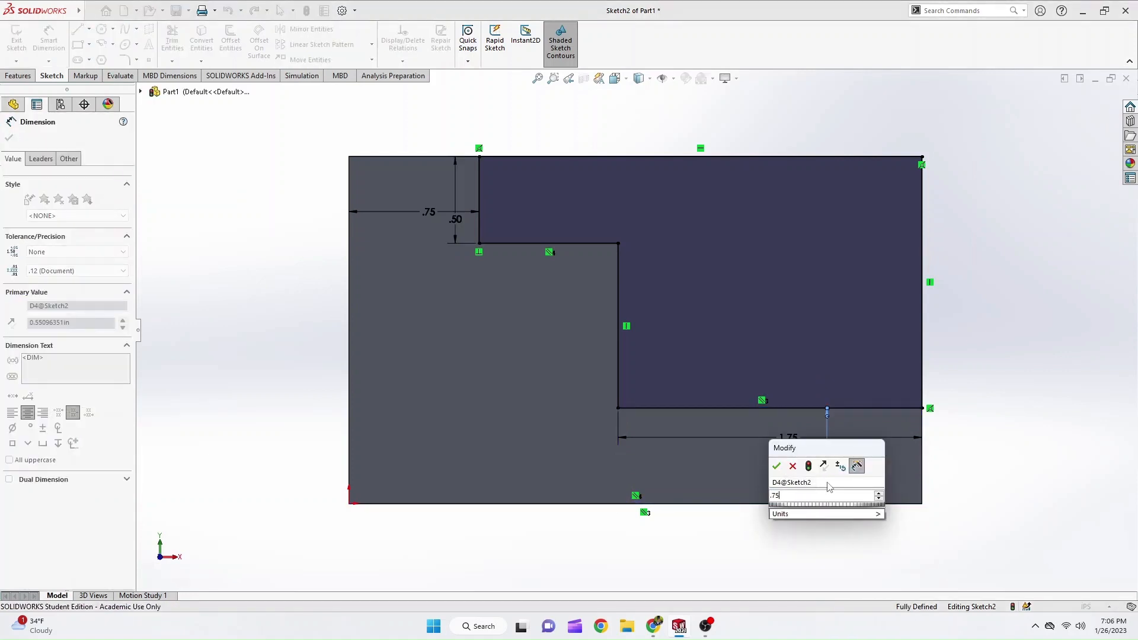
key(Return)
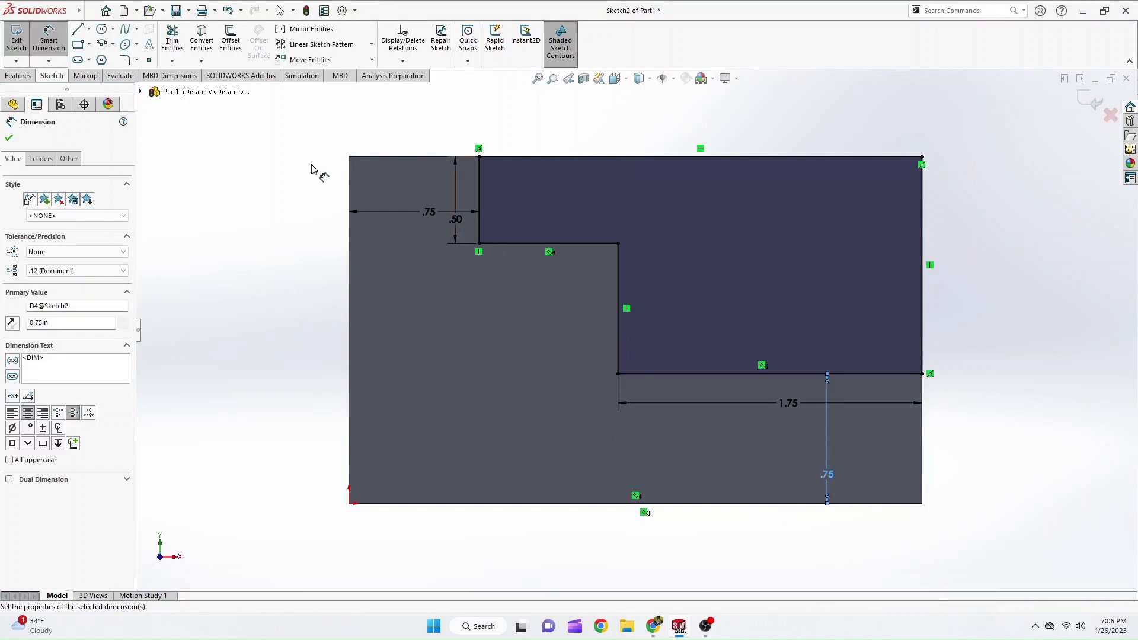
Cut the stepped outline from the block with an Extruded Cut set to Through All.
click(17, 75)
click(173, 42)
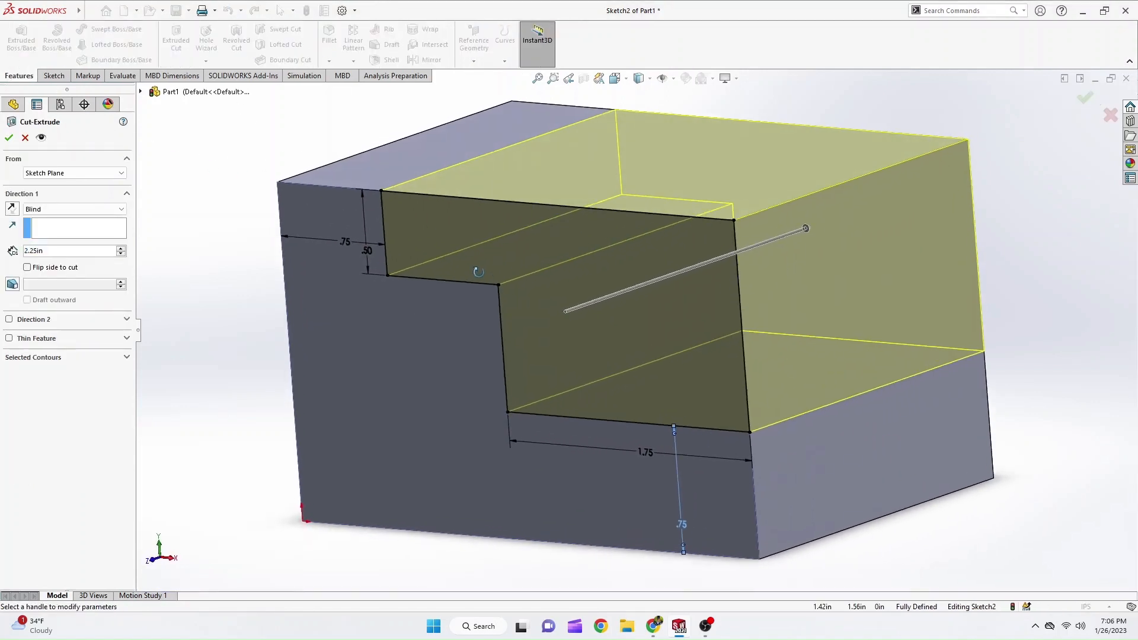
click(122, 210)
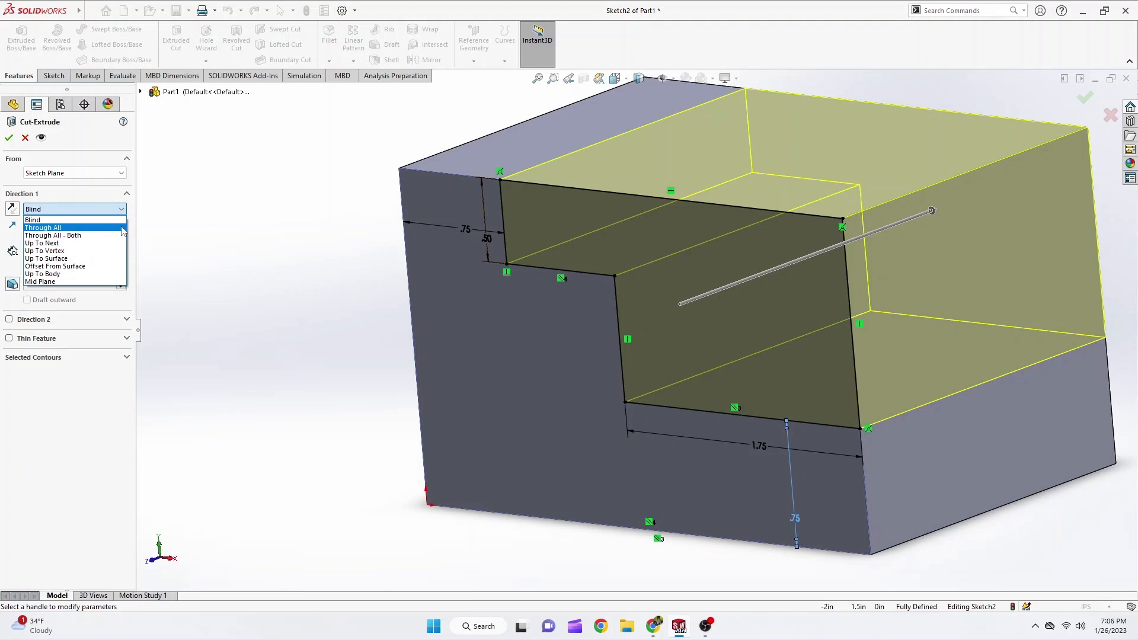
click(122, 228)
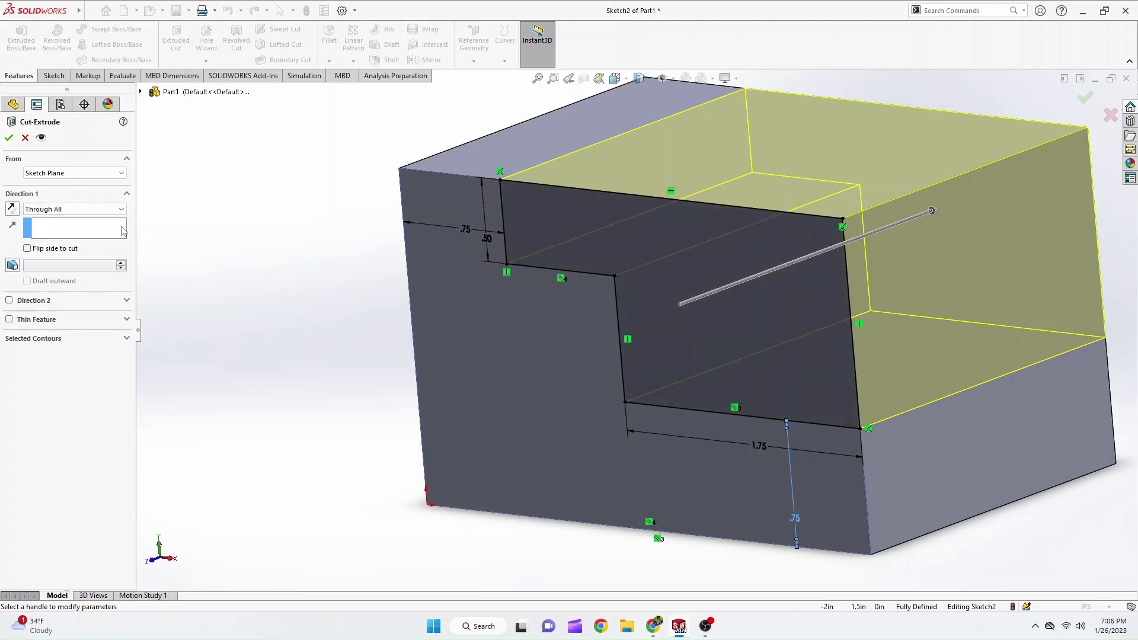
click(9, 139)
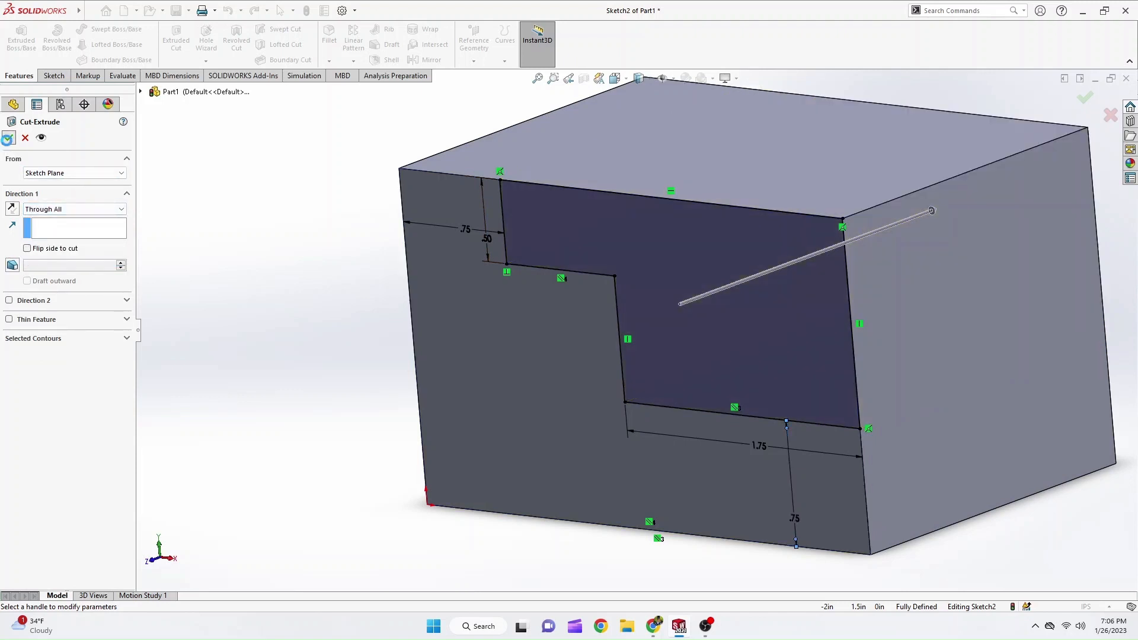
click(327, 206)
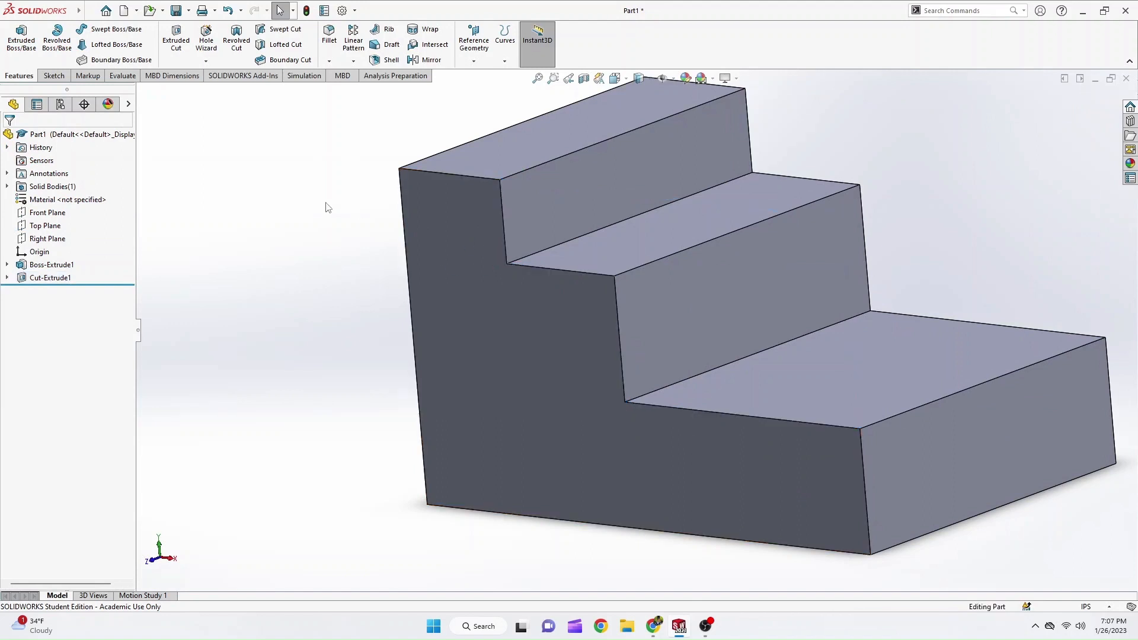
Check the notch in the PDF tutorial, and sketch a corner rectangle about 0.83 by 0.65 in at the lowest tread's front outer corner in SOLIDWORKS.
scroll(378, 208, up, 3)
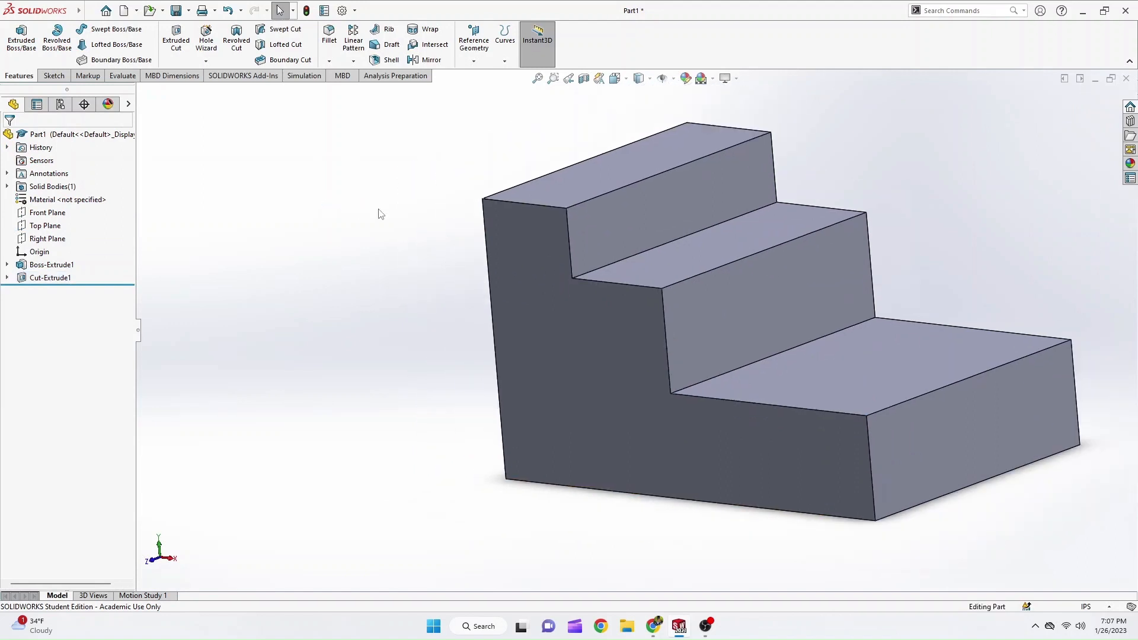
middle_drag(600, 323, 619, 355)
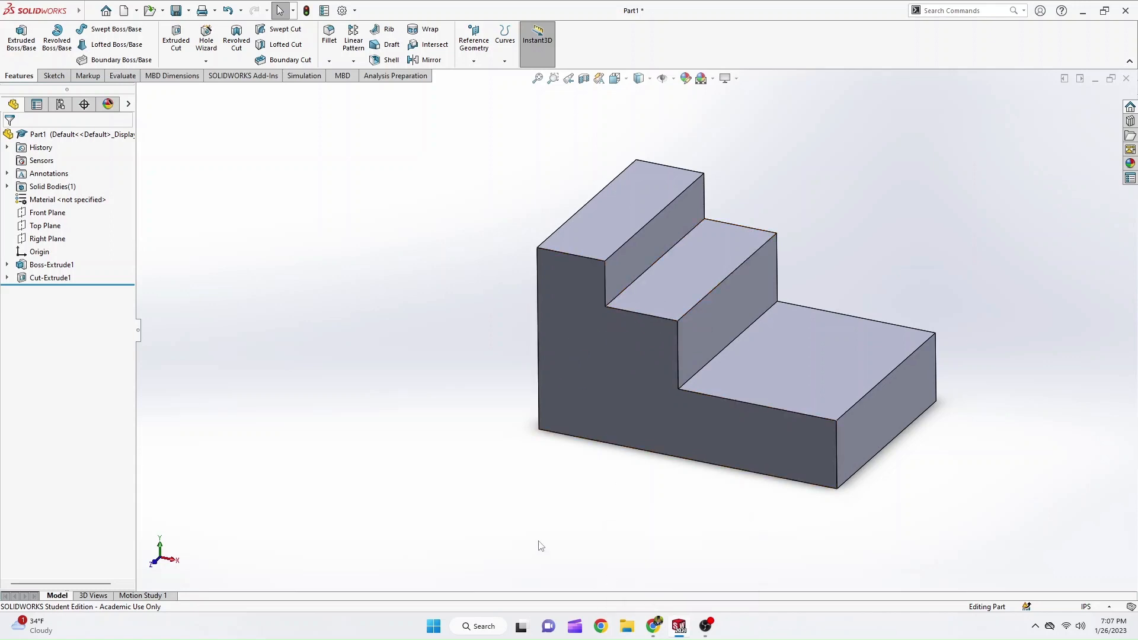
key(alt+Tab)
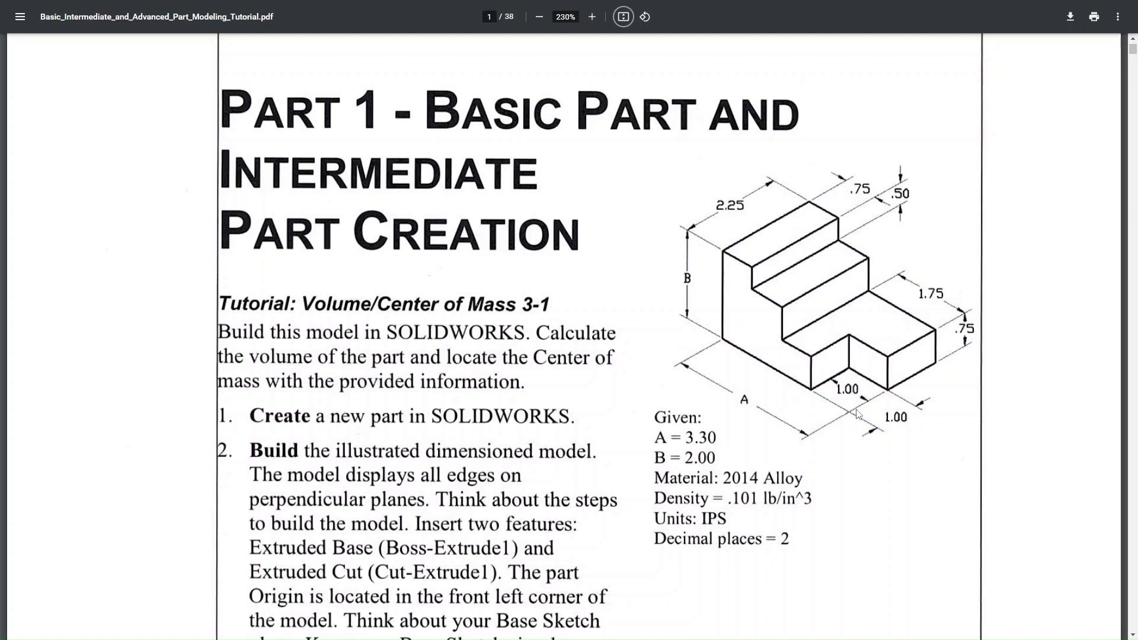
key(alt+Tab)
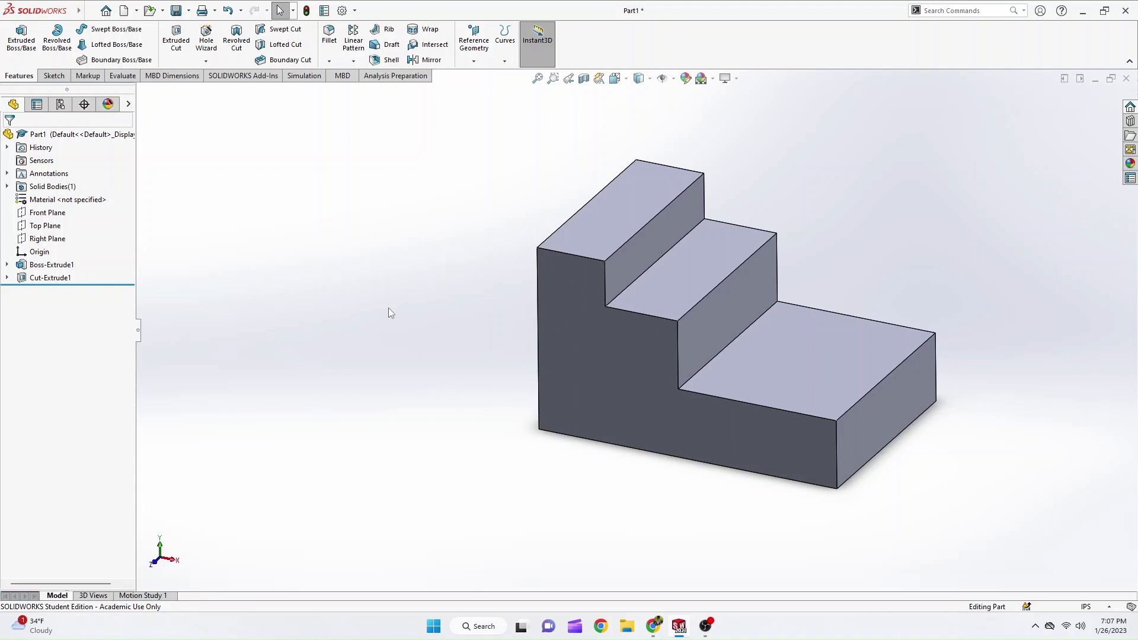
right_drag(386, 308, 390, 283)
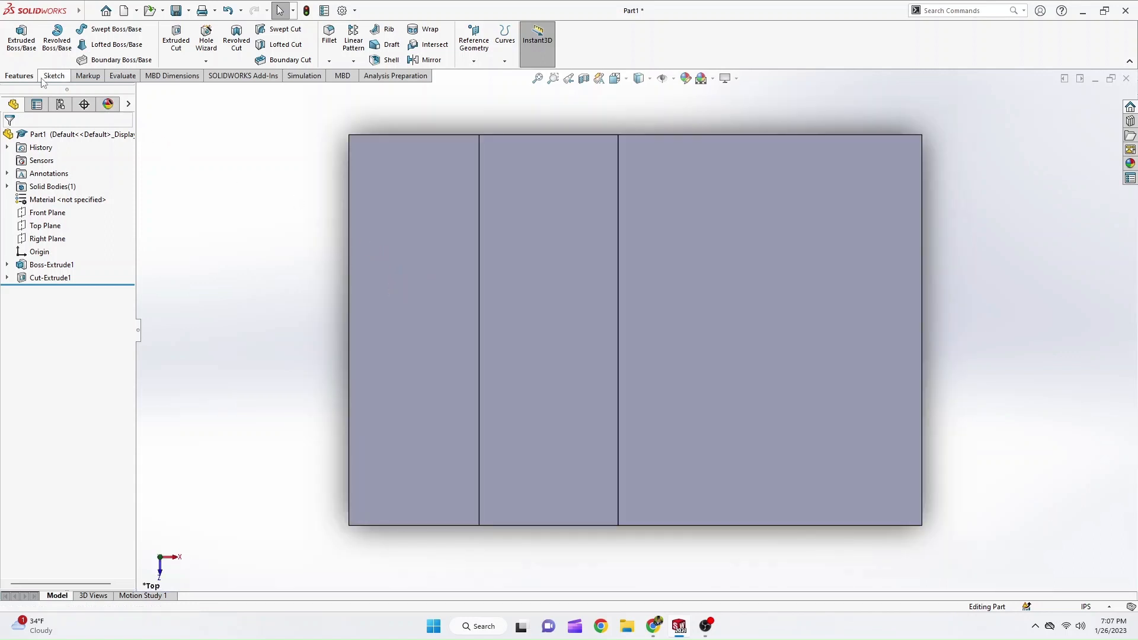
click(45, 77)
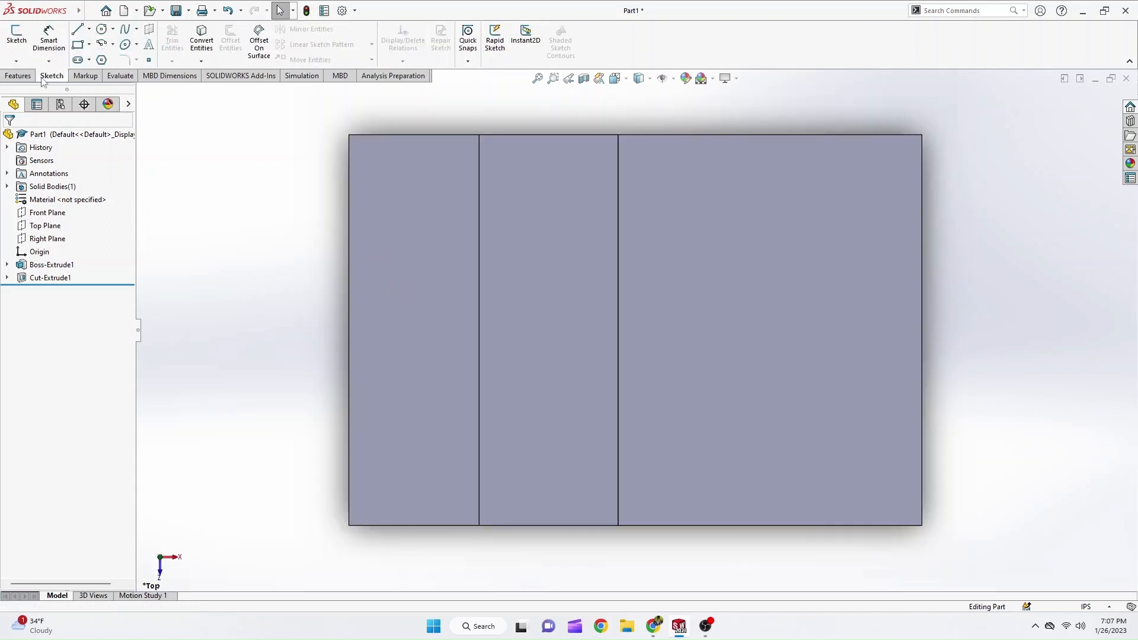
click(77, 45)
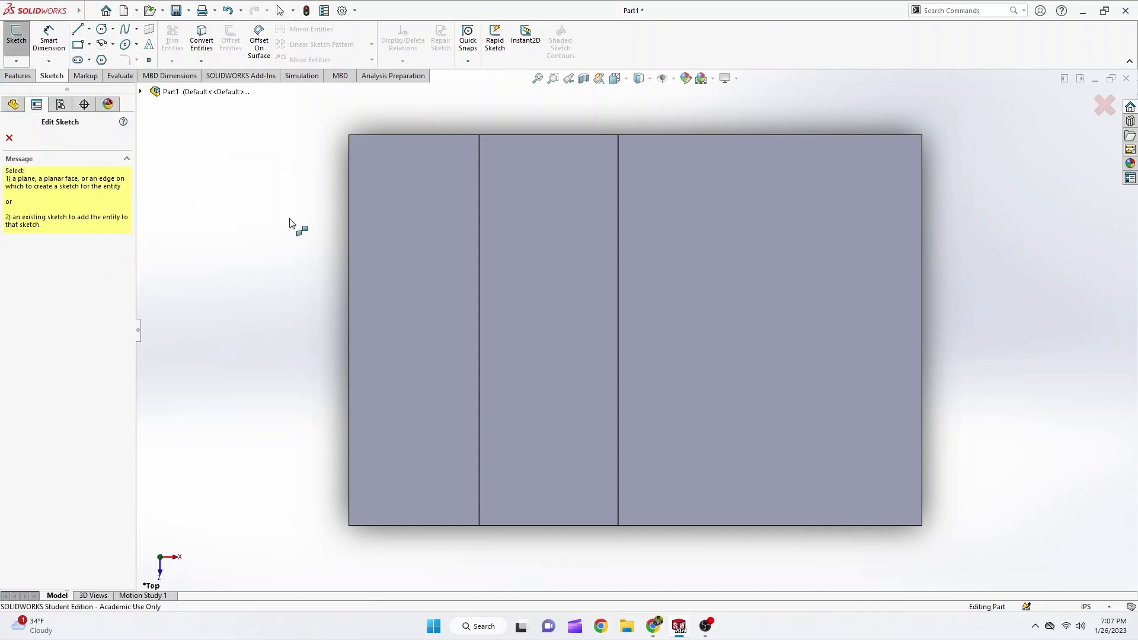
click(747, 419)
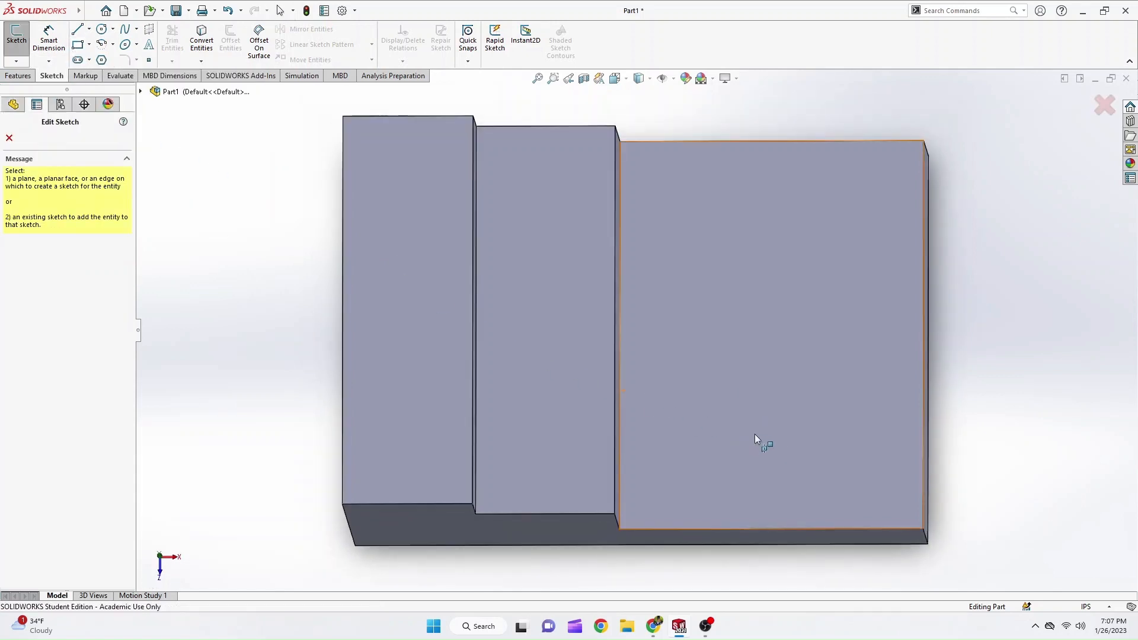
click(779, 453)
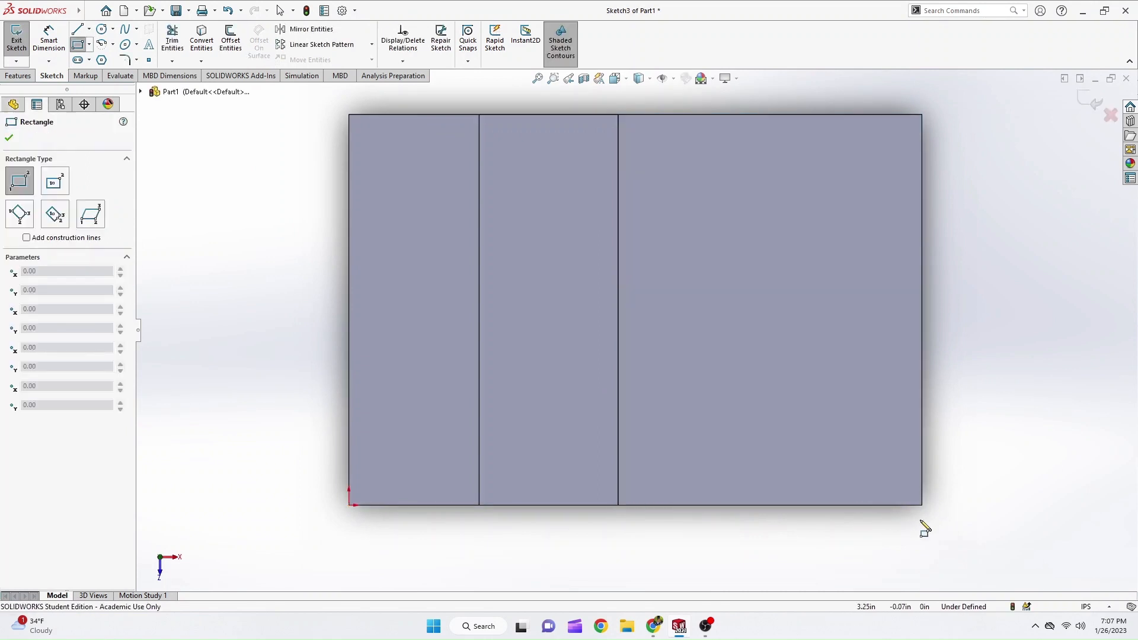
click(923, 505)
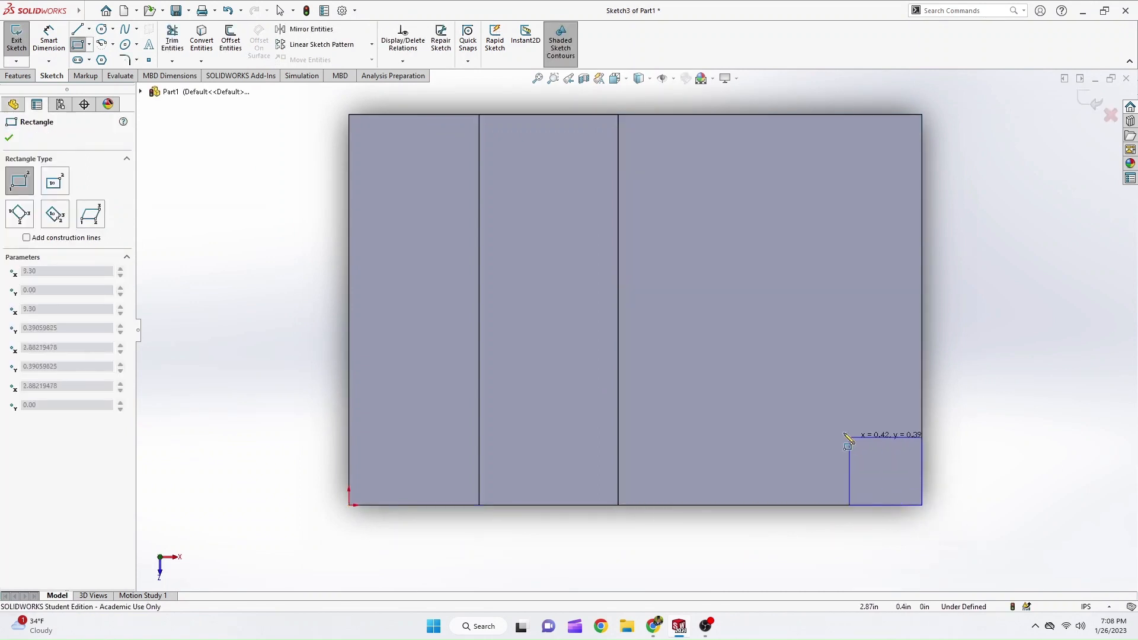
click(780, 394)
Dimension the notch rectangle 1 in wide and 1 in deep.
right_drag(955, 536, 940, 452)
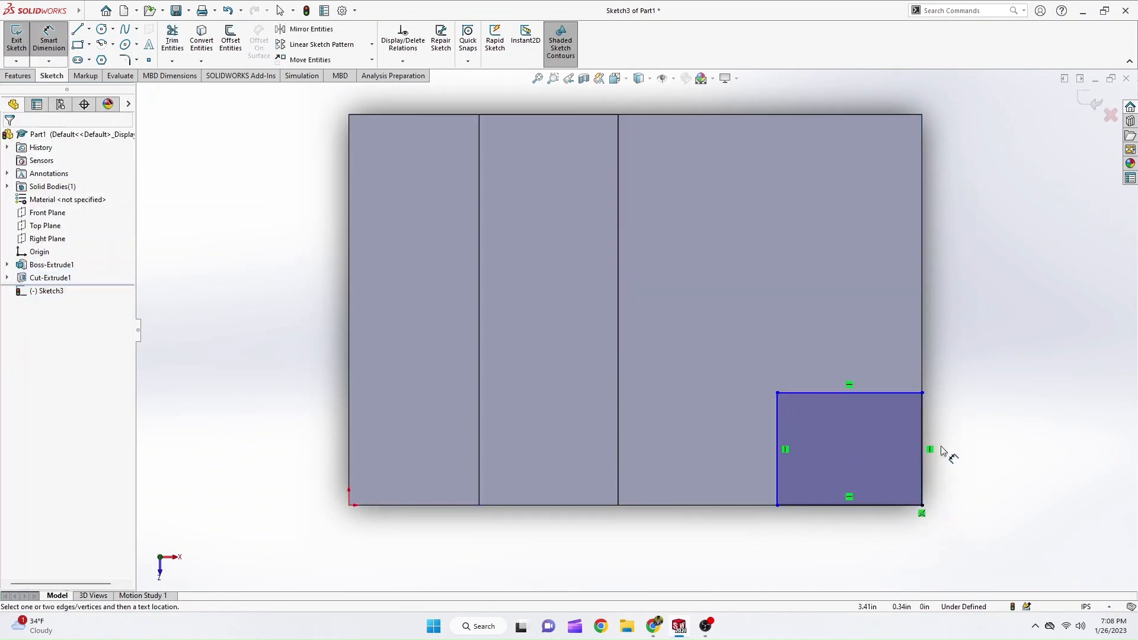
click(870, 395)
click(874, 367)
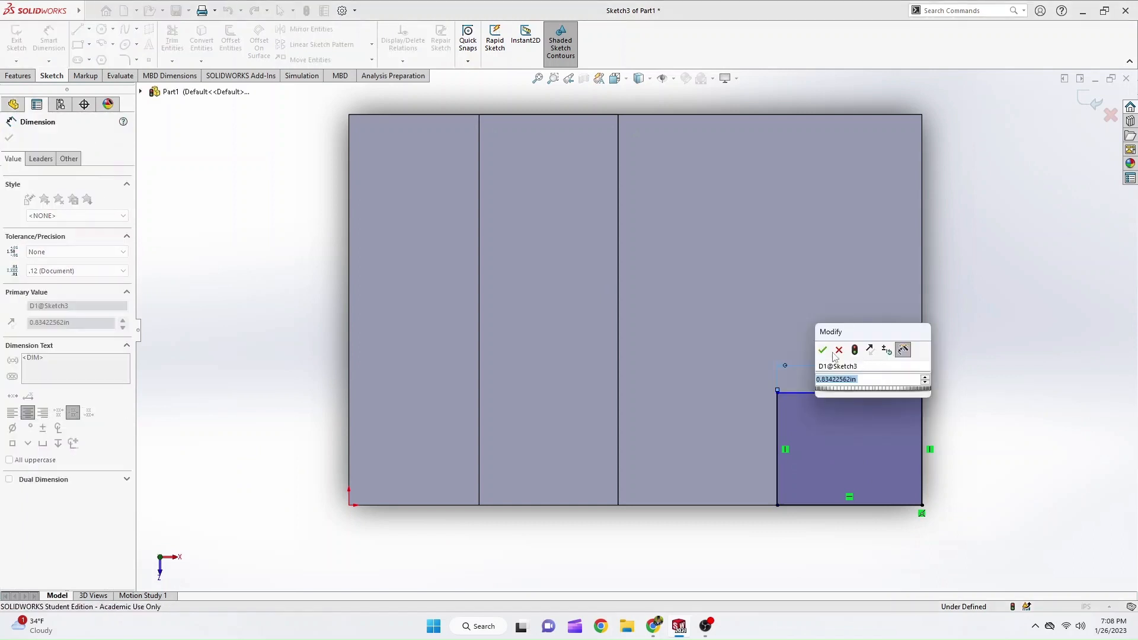
text(1)
click(824, 350)
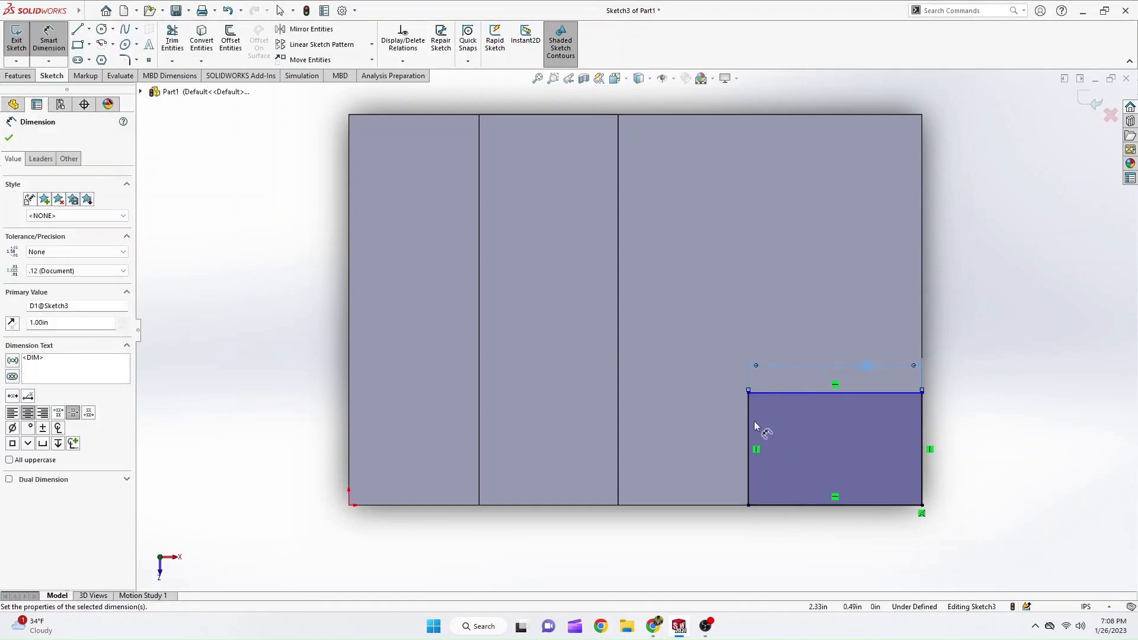
click(751, 426)
click(707, 428)
text(1)
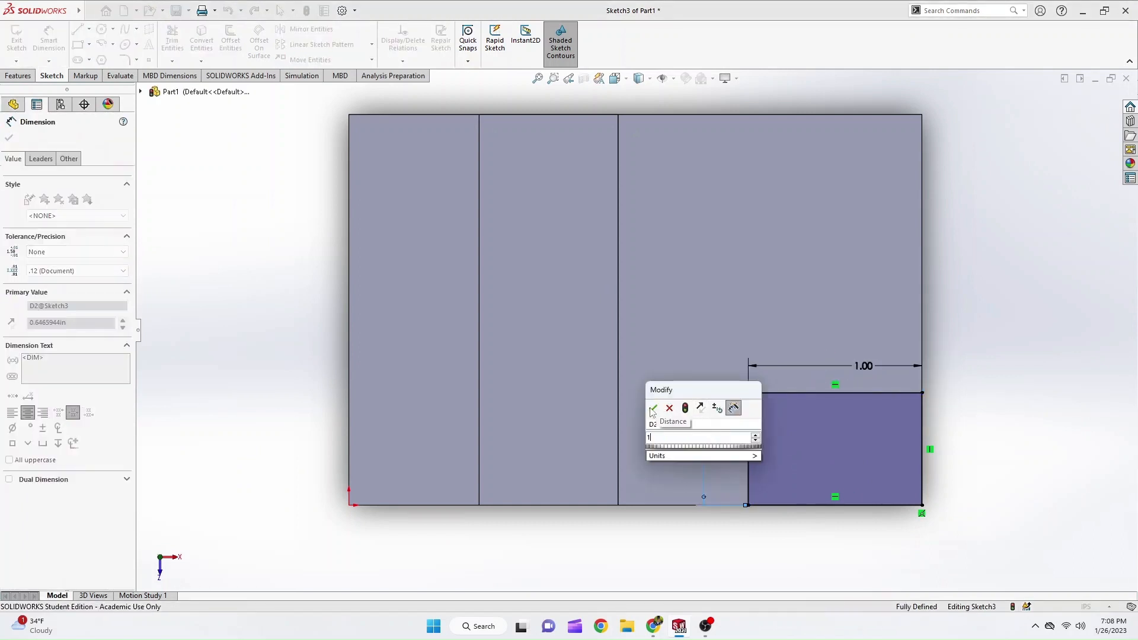
click(652, 409)
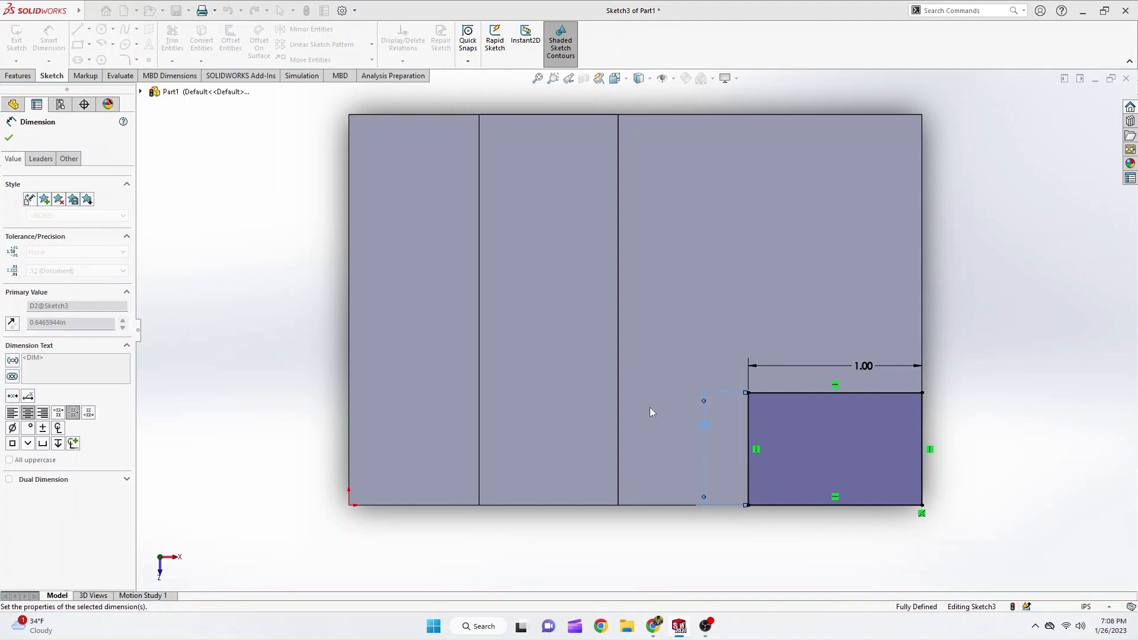
Cut the square notch through the lowest step with an Extruded Cut set to Through All.
click(8, 76)
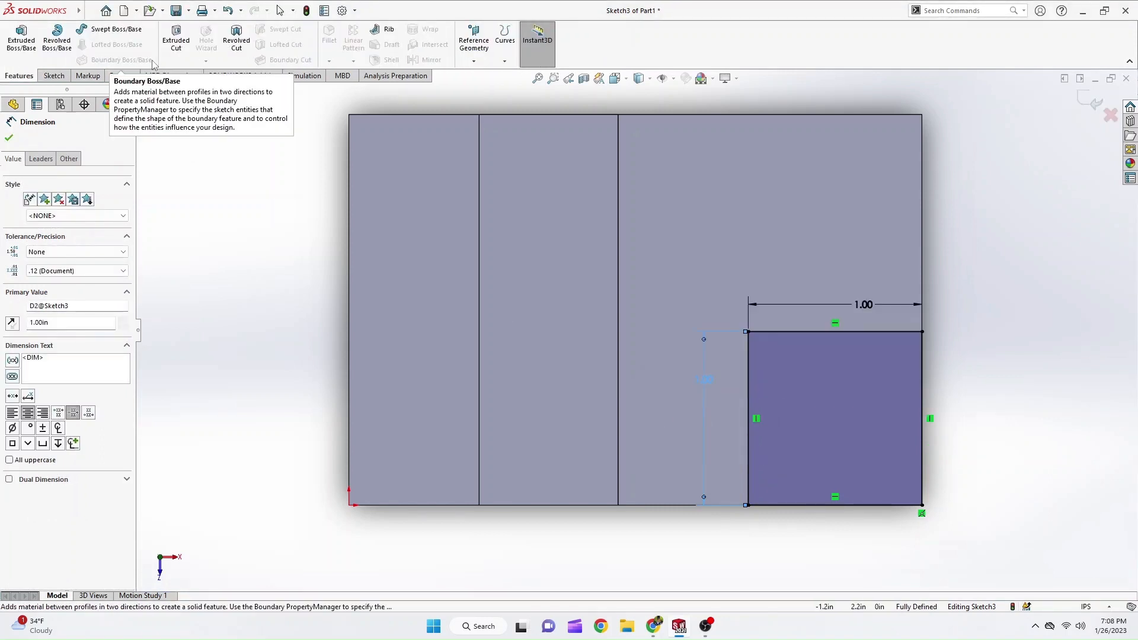
click(176, 40)
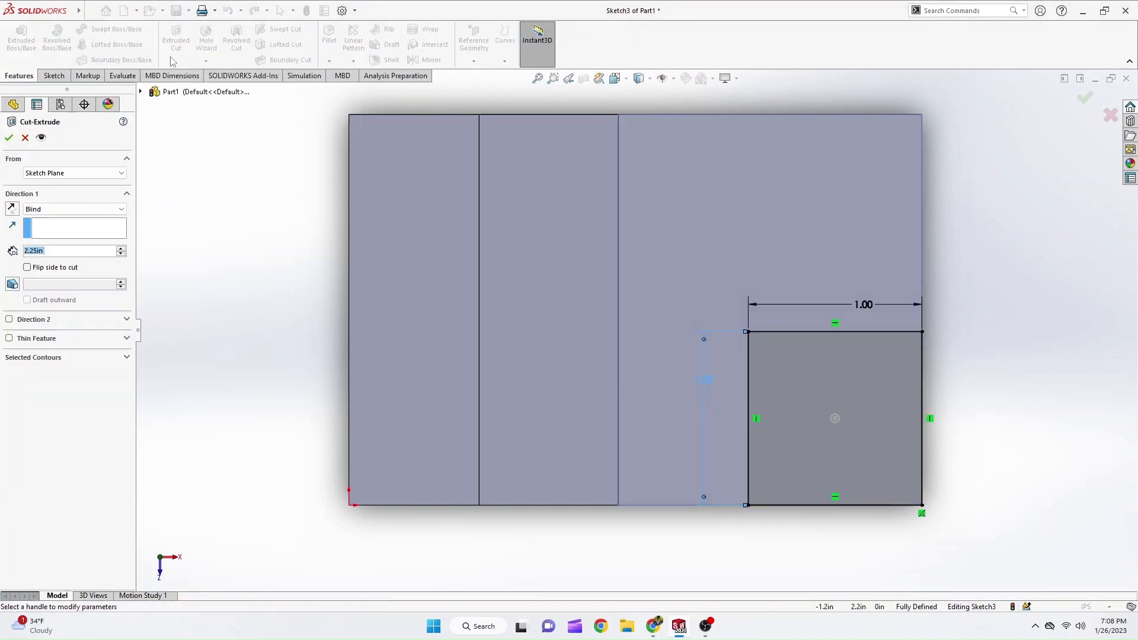
click(86, 211)
click(70, 228)
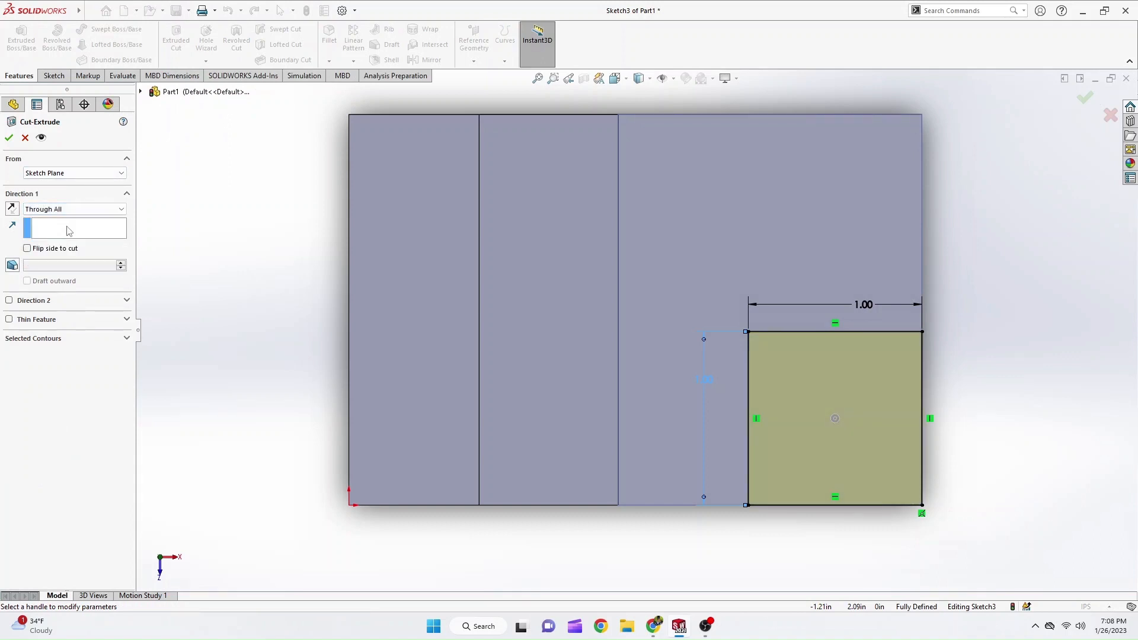
key(Return)
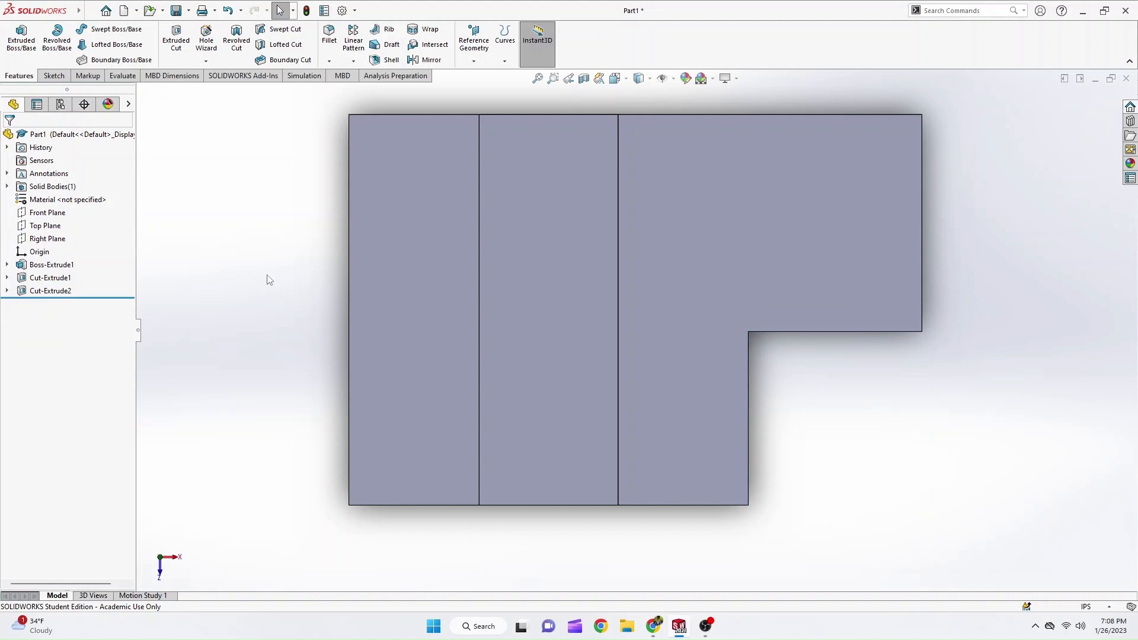
Show the part in isometric view, compare it with the PDF tutorial's illustration and given material data, and return to SOLIDWORKS.
key(ctrl+7)
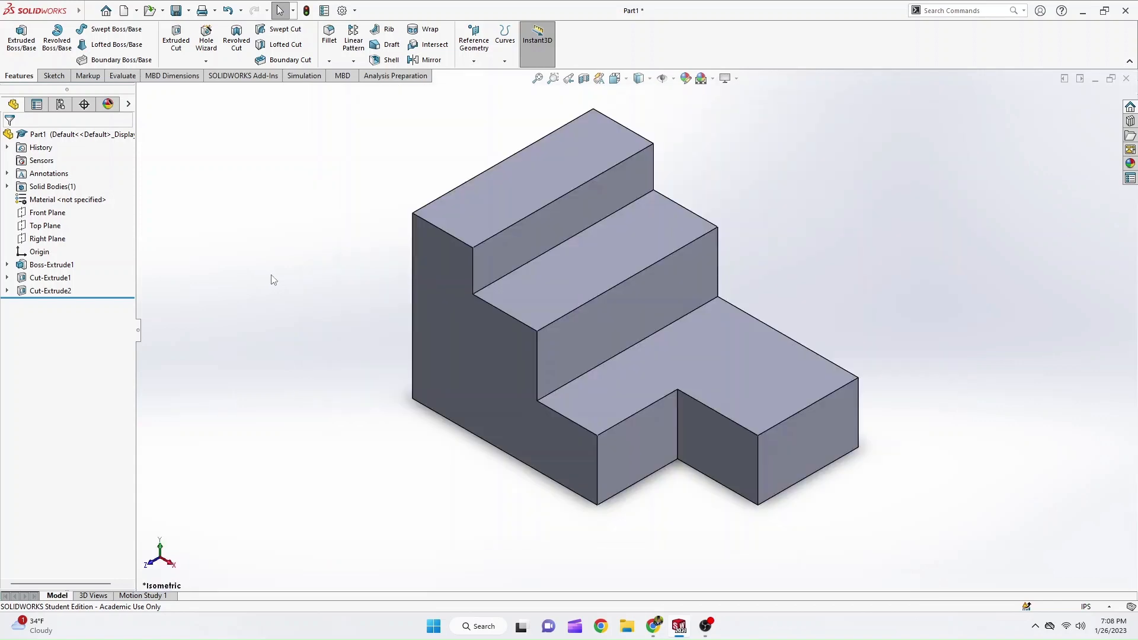
mouse_move(670, 629)
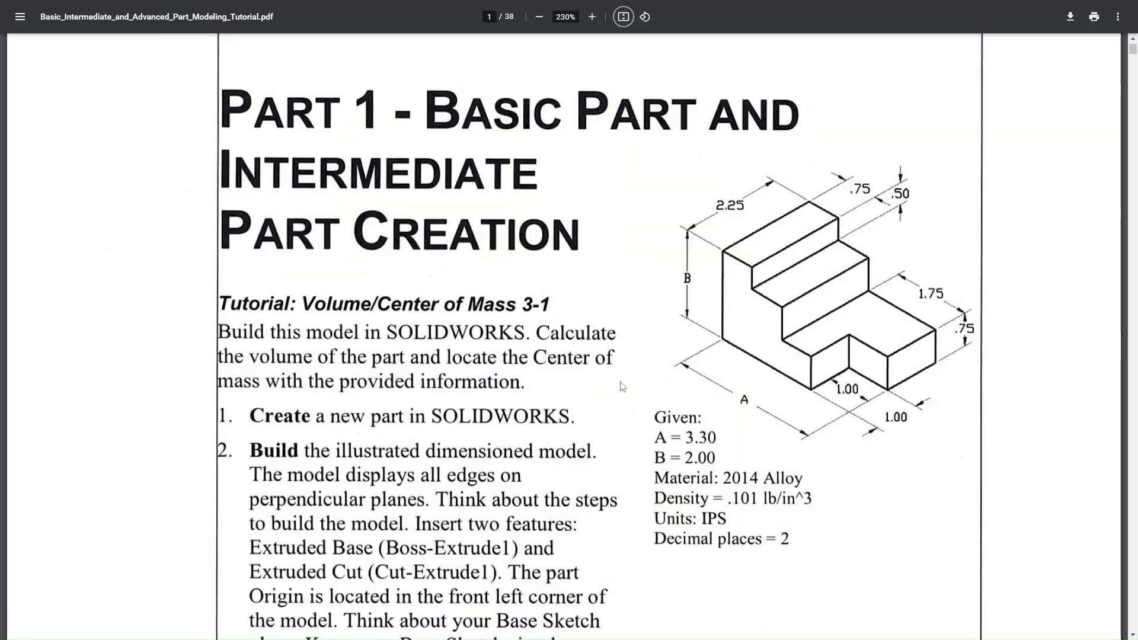
scroll(796, 425, down, 1)
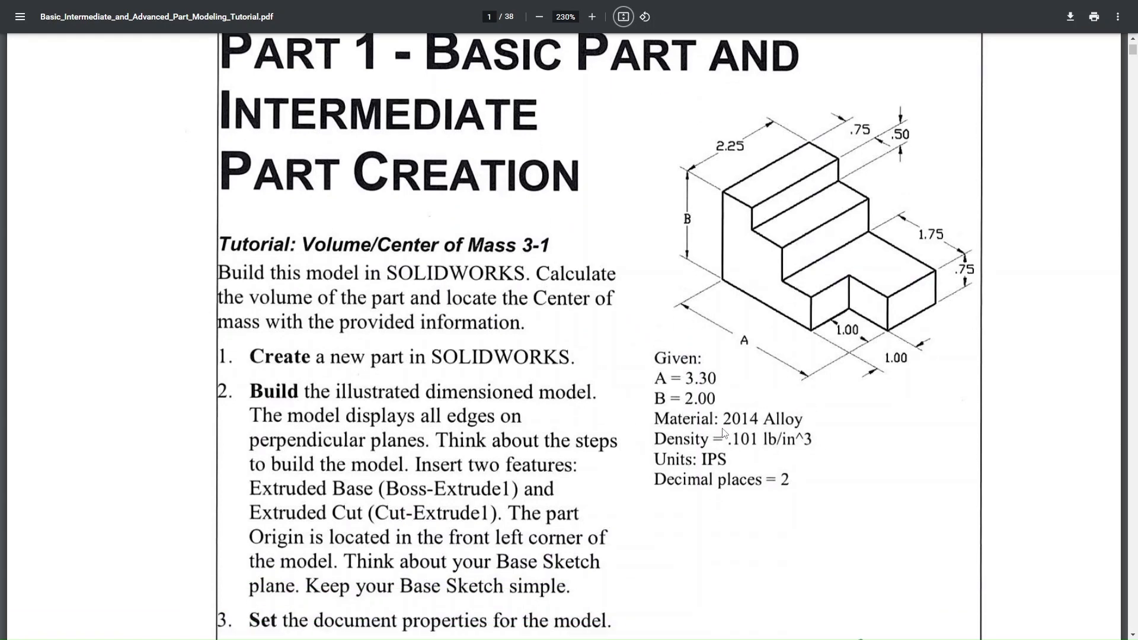
key(alt+Tab)
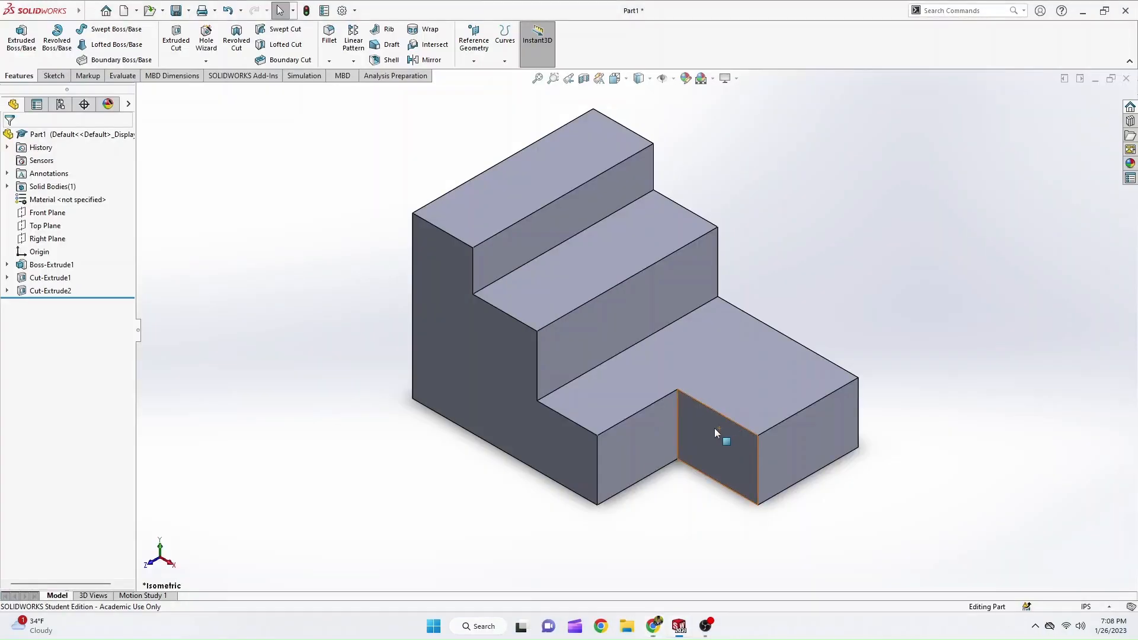